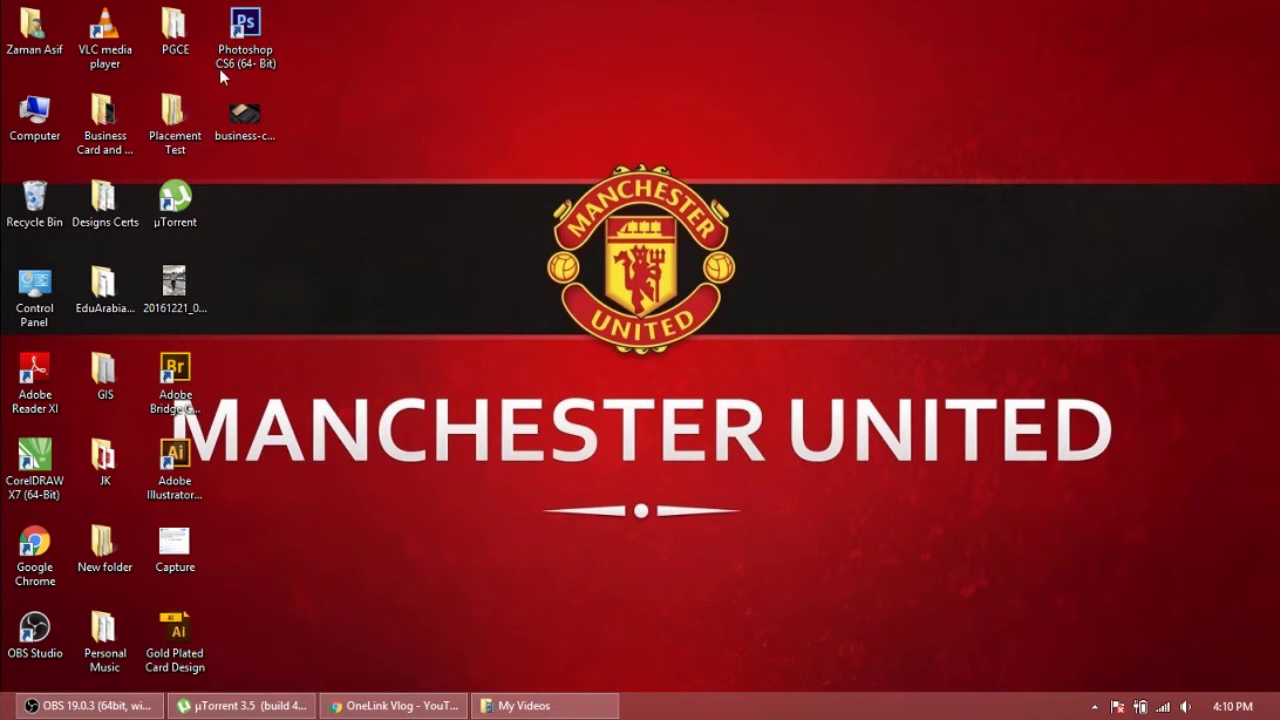
# Select the Adobe Illustrator CS6 shortcut on the desktop
pyautogui.click(36, 470)
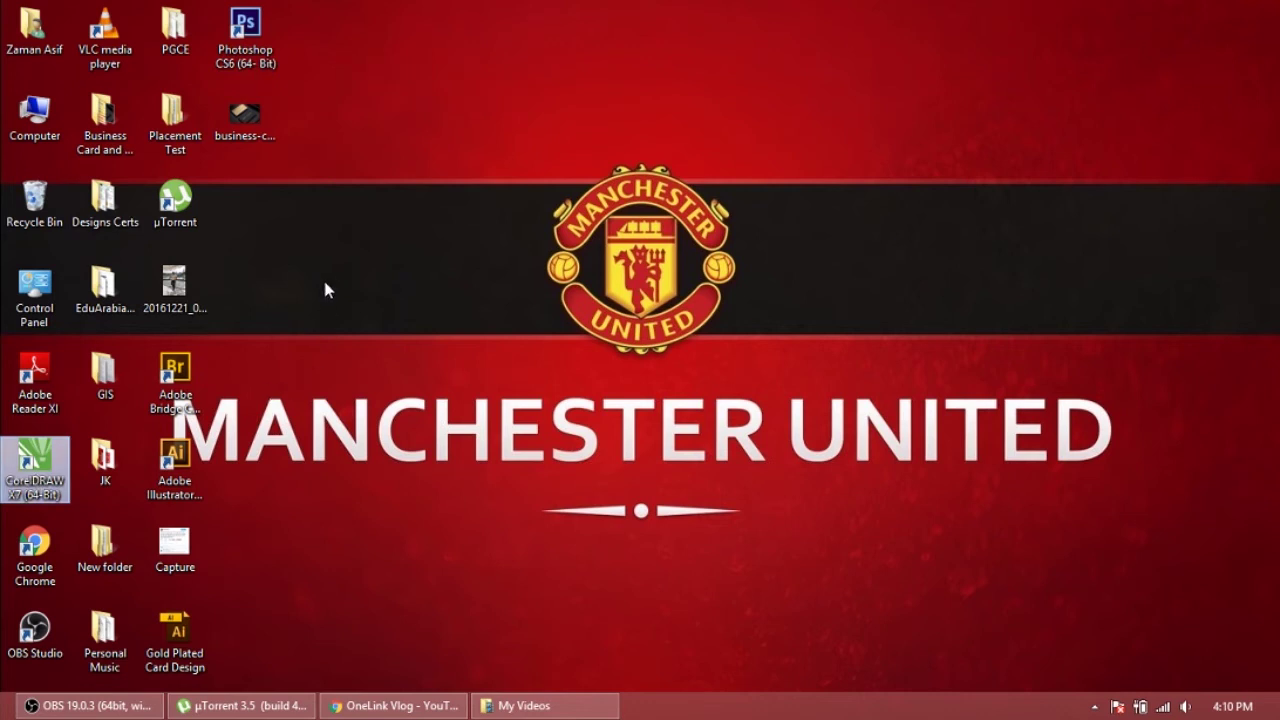
pyautogui.click(181, 483)
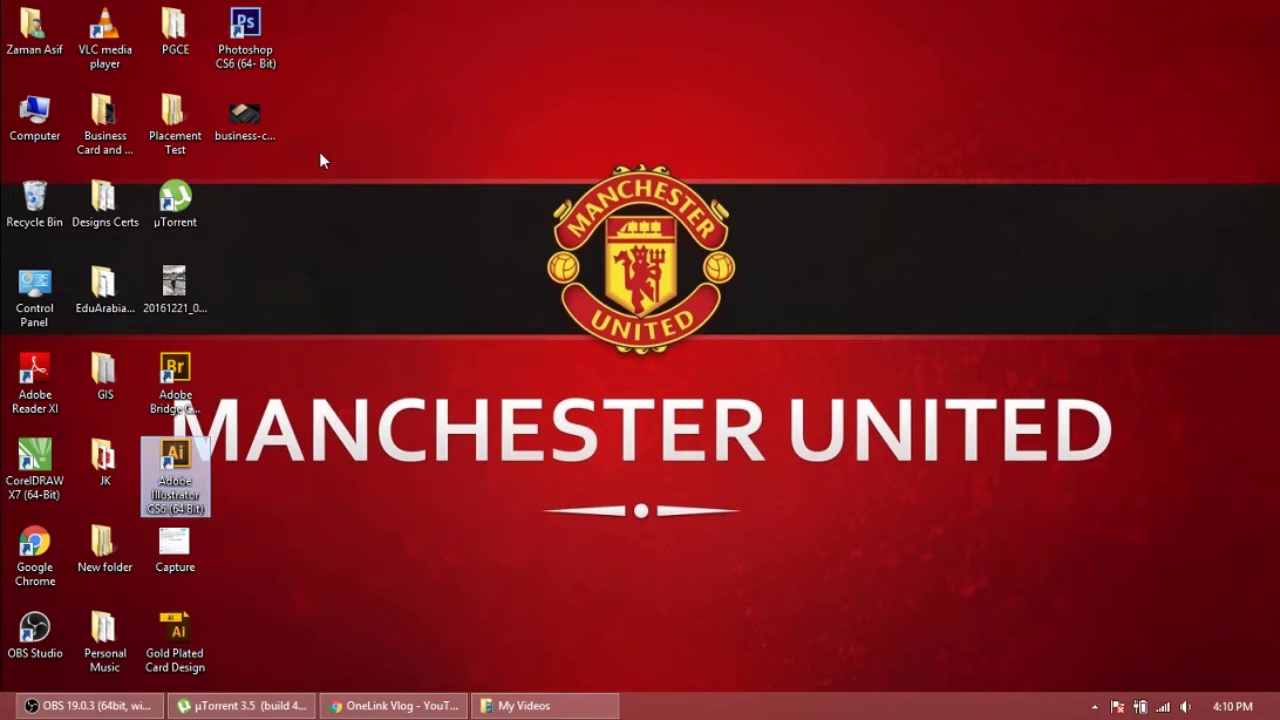
# View the business-card-design6 gold and black reference photo, then close it
pyautogui.doubleClick(263, 133)
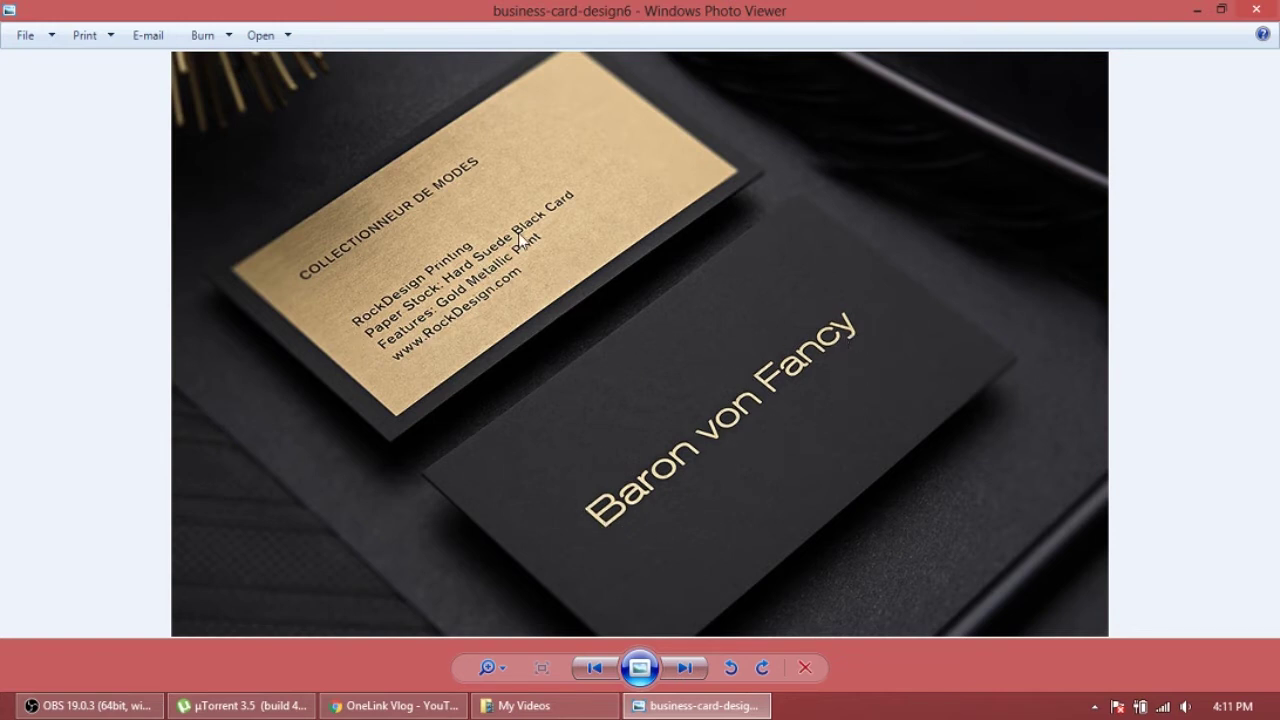
pyautogui.click(1256, 9)
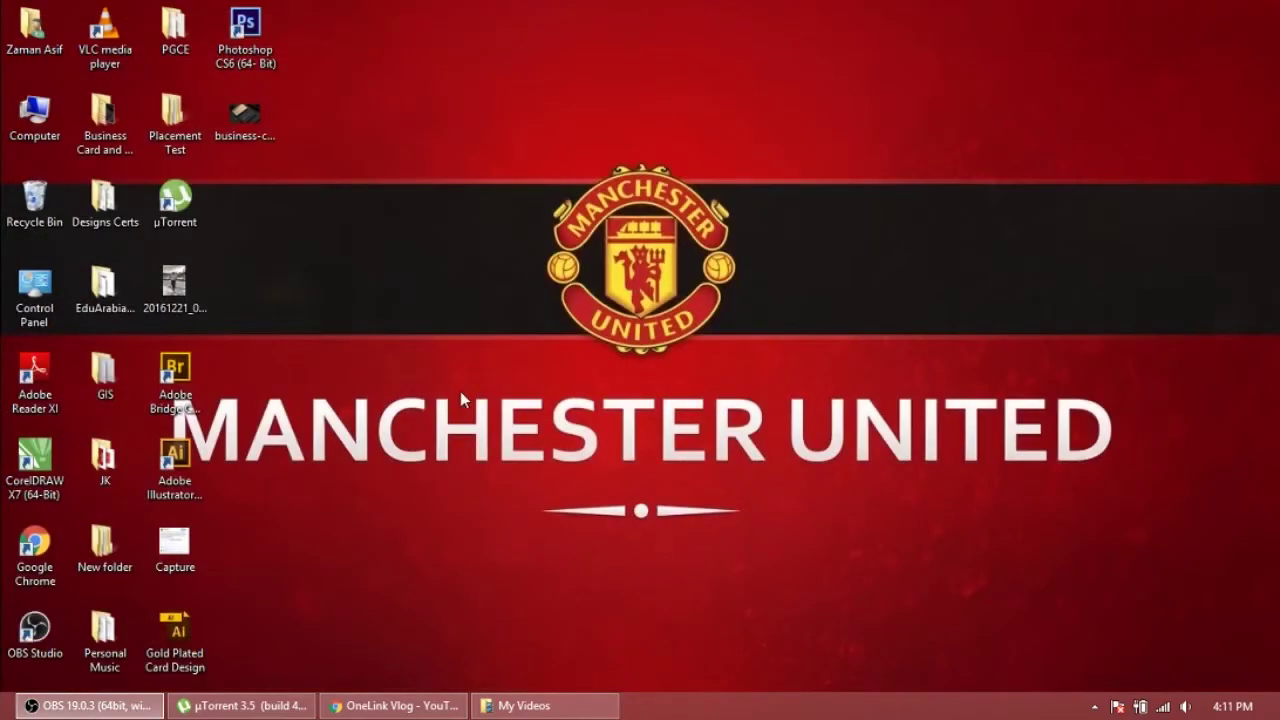
# Launch Illustrator CS6 and close the Videos folder window from the taskbar
pyautogui.doubleClick(197, 461)
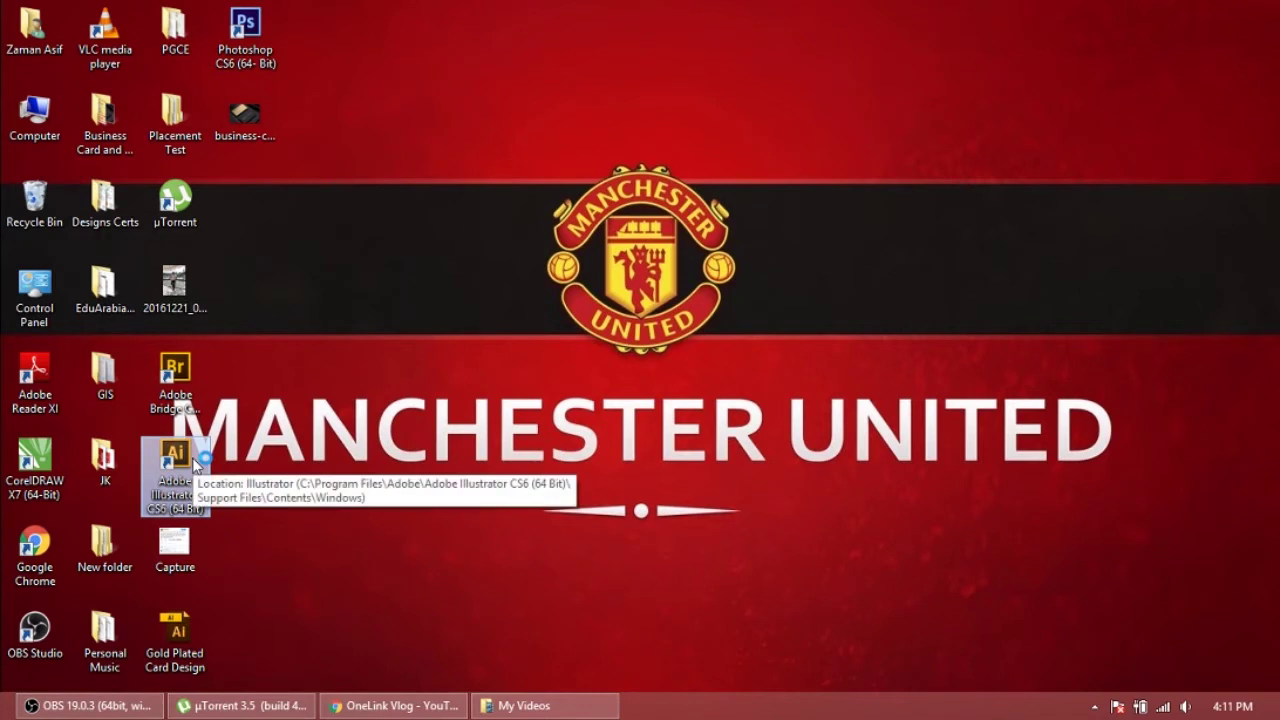
pyautogui.rightClick(497, 710)
pyautogui.click(520, 662)
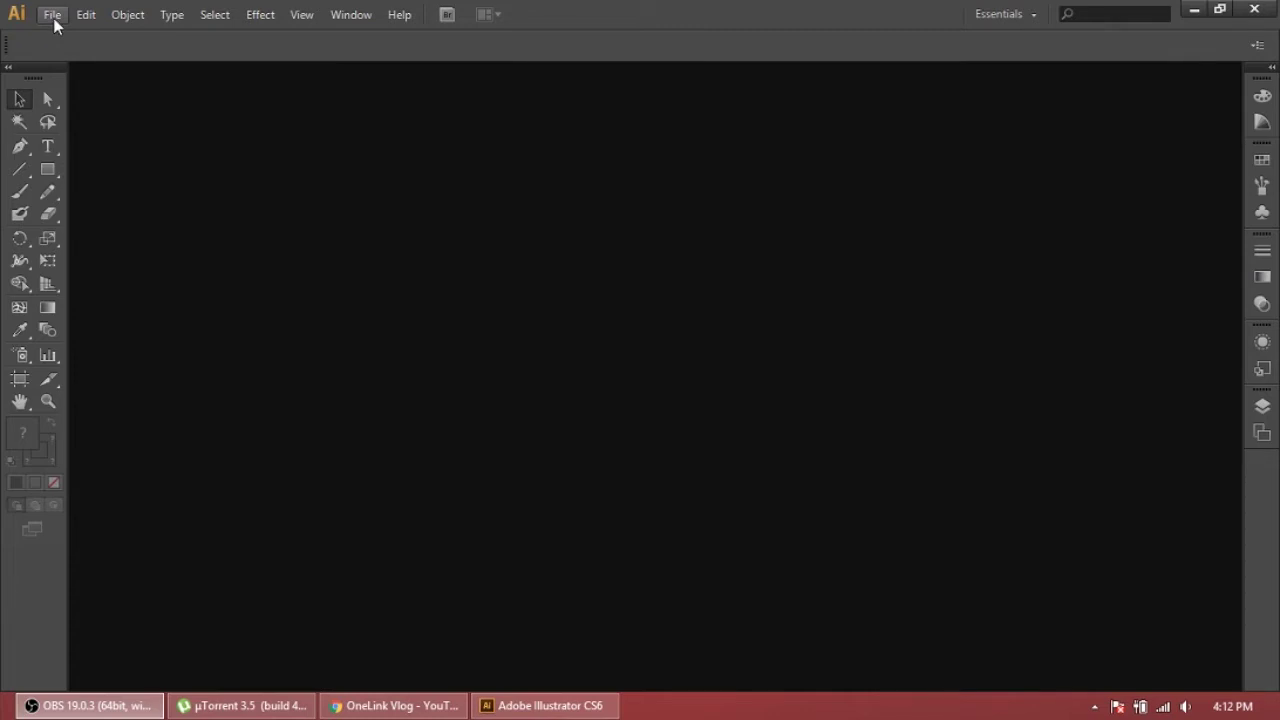
# Create a document with two 88 × 55 mm artboards in millimetres and 3 mm bleed
pyautogui.click(54, 14)
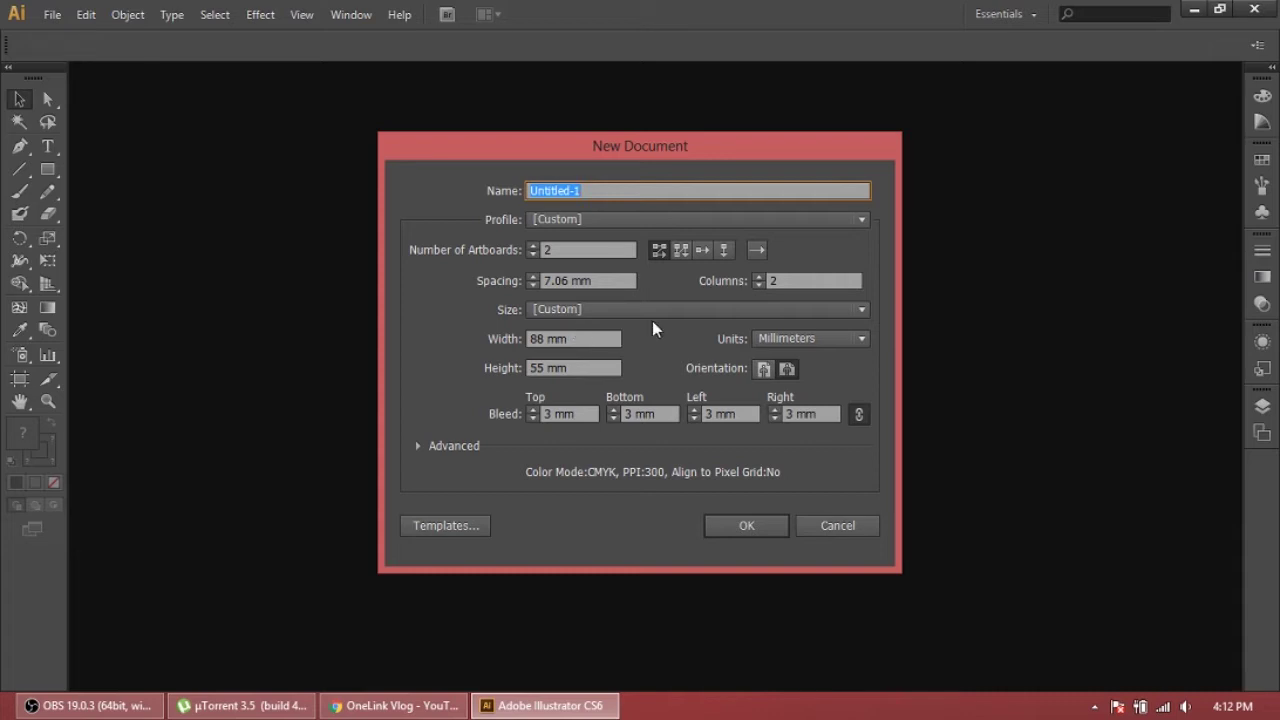
pyautogui.click(783, 336)
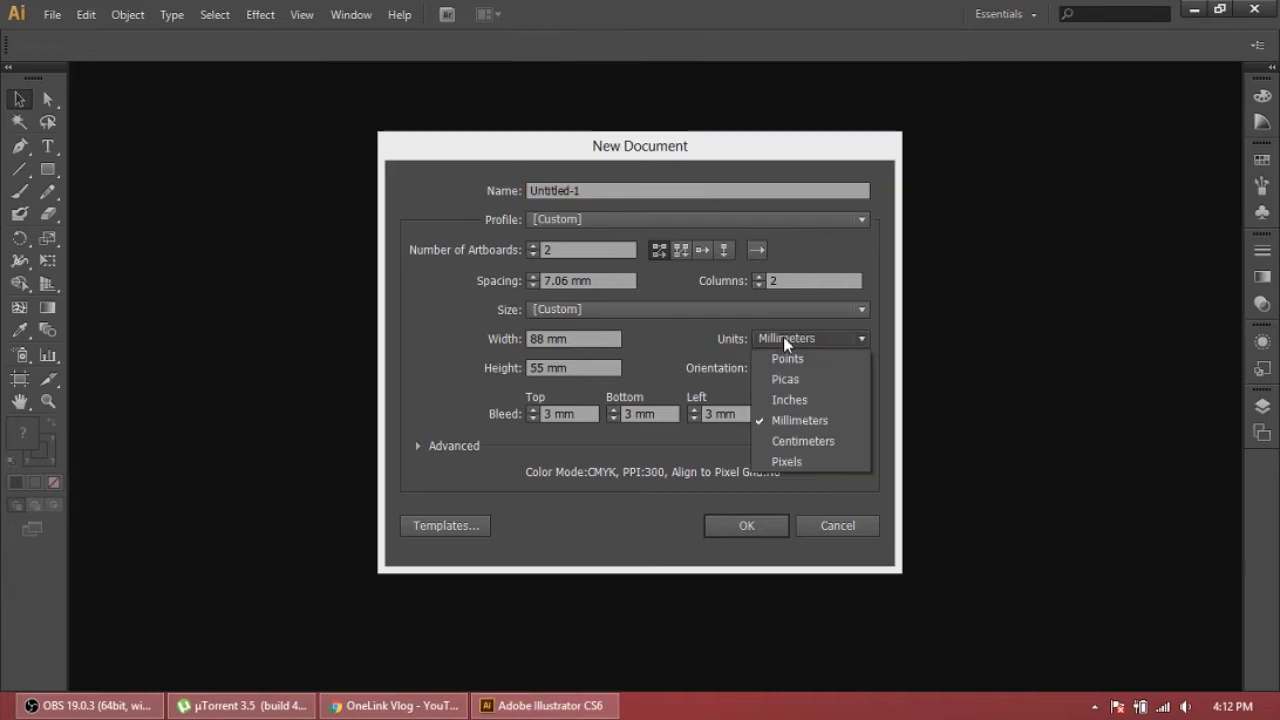
pyautogui.click(786, 417)
pyautogui.moveTo(548, 339); pyautogui.dragTo(527, 341)
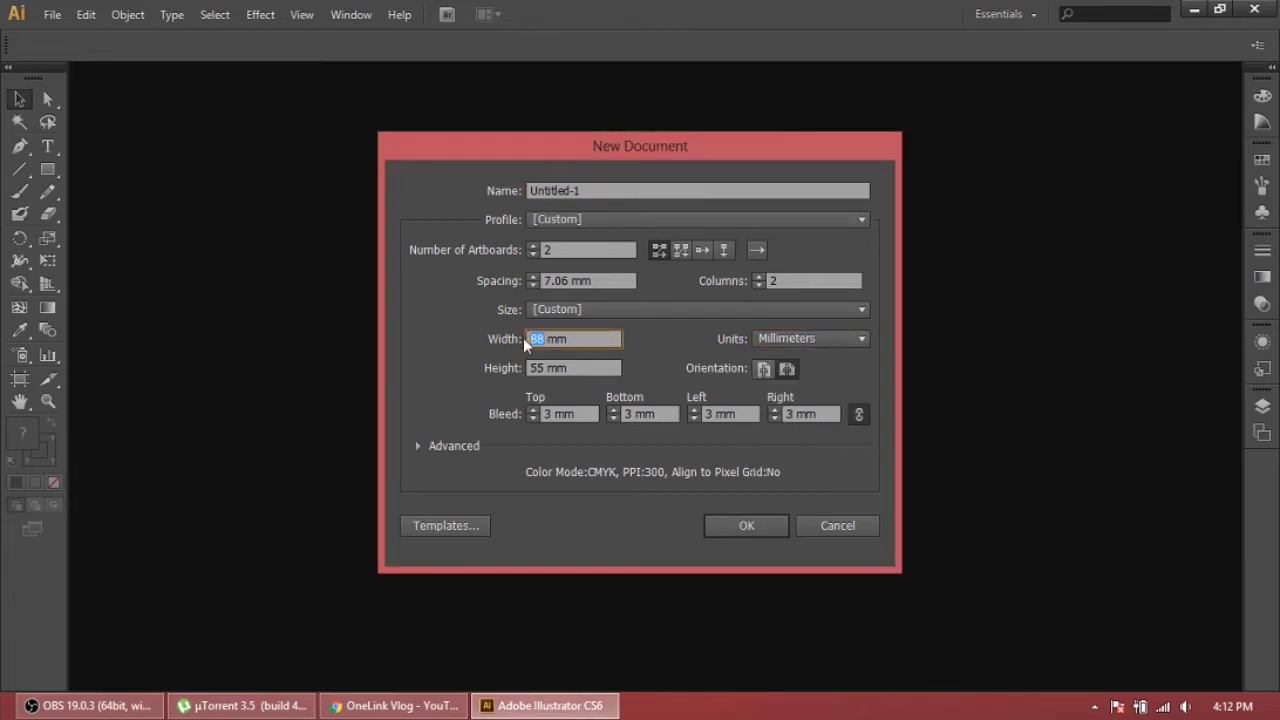
pyautogui.click(527, 341)
pyautogui.click(540, 368)
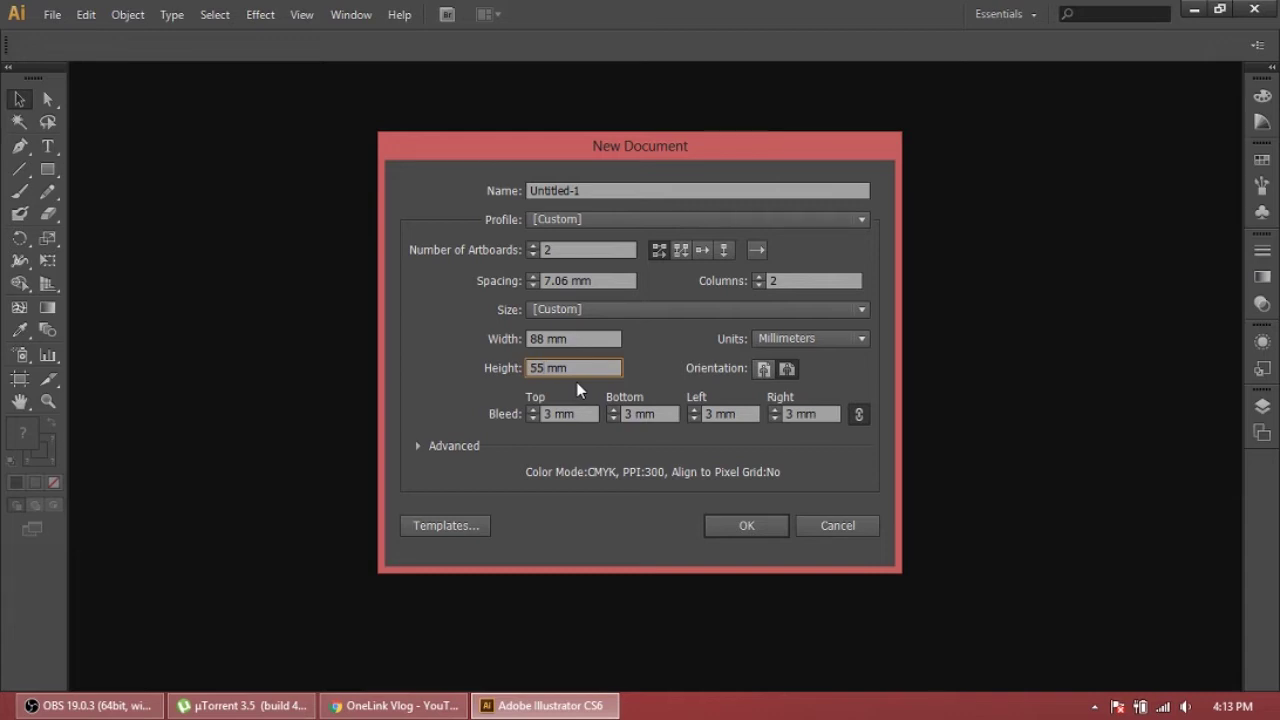
pyautogui.click(546, 414)
pyautogui.click(723, 525)
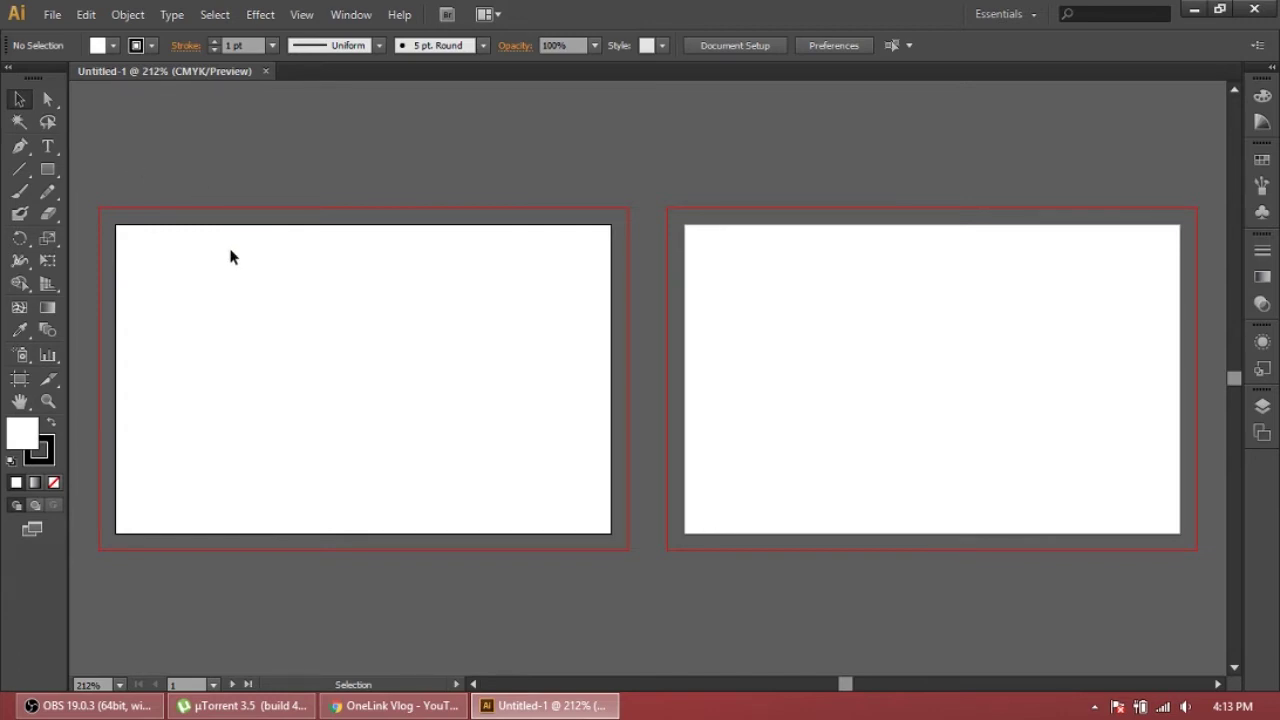
# Draw a full-size rectangle over each of the two card artboards
pyautogui.click(48, 170)
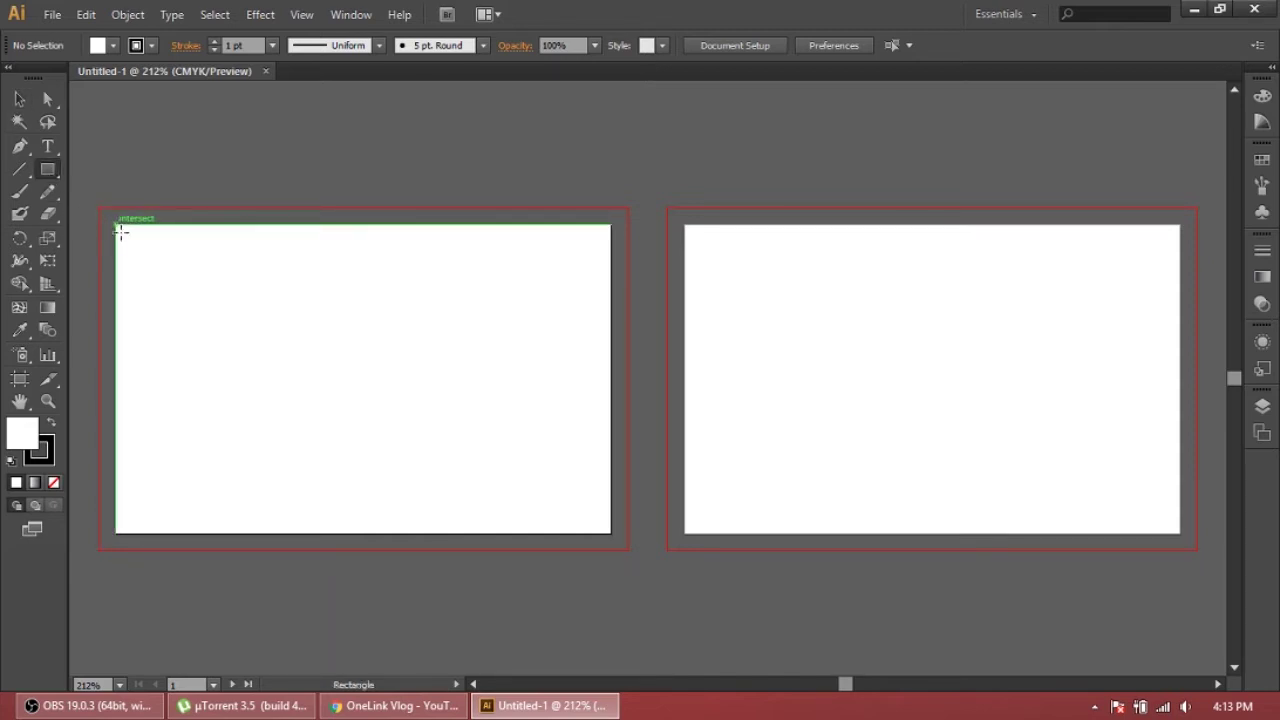
pyautogui.moveTo(117, 226); pyautogui.dragTo(610, 533)
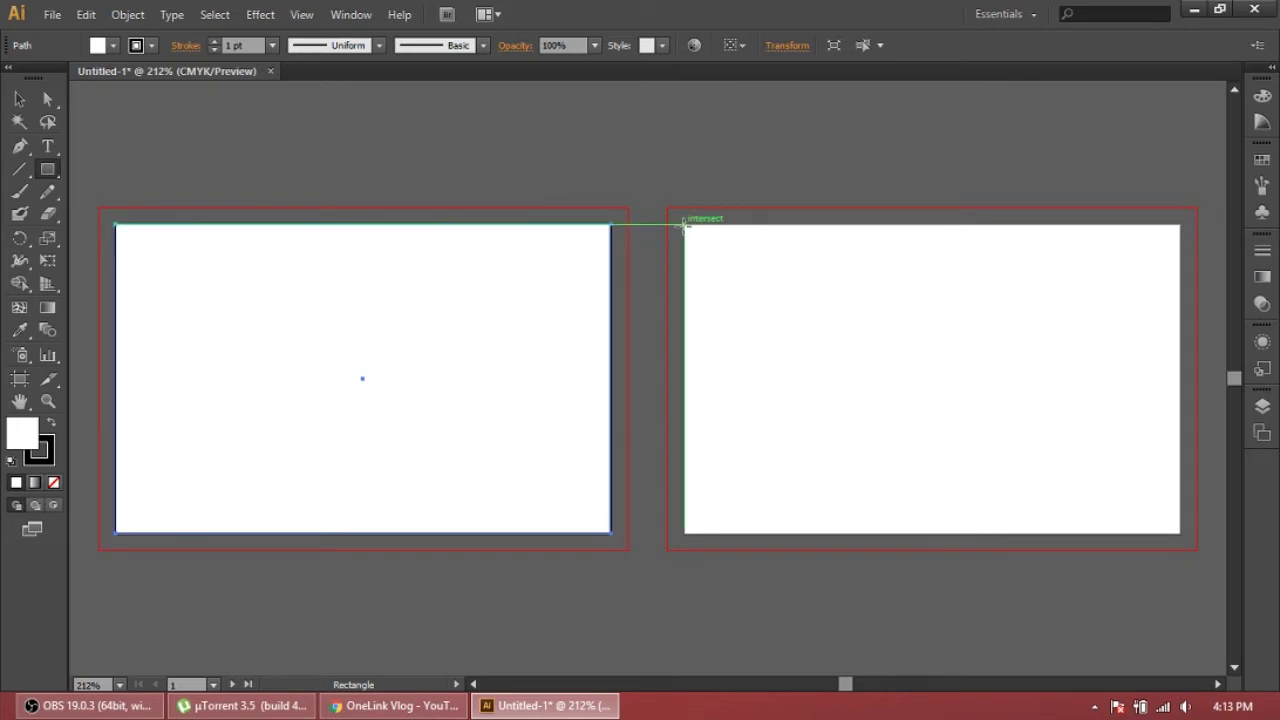
pyautogui.moveTo(685, 224); pyautogui.dragTo(1178, 532)
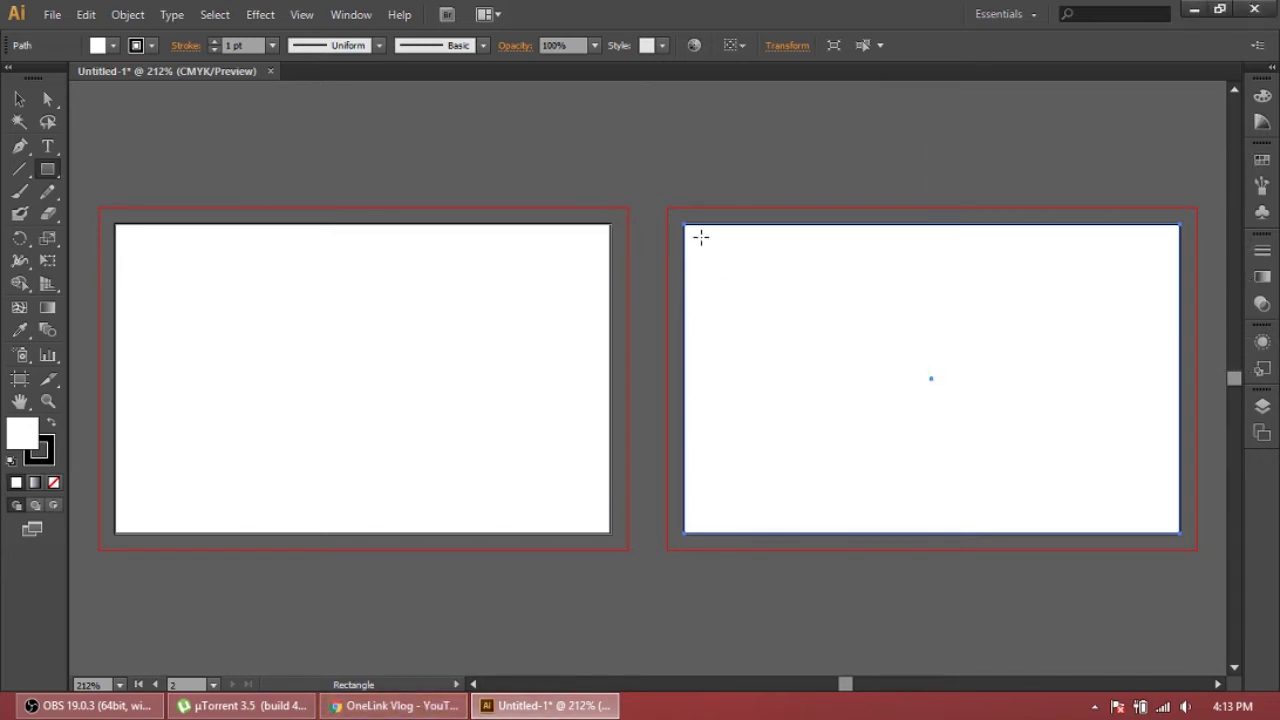
# Recheck the business-card-design6 reference photo, then return to the Illustrator document
pyautogui.click(1193, 10)
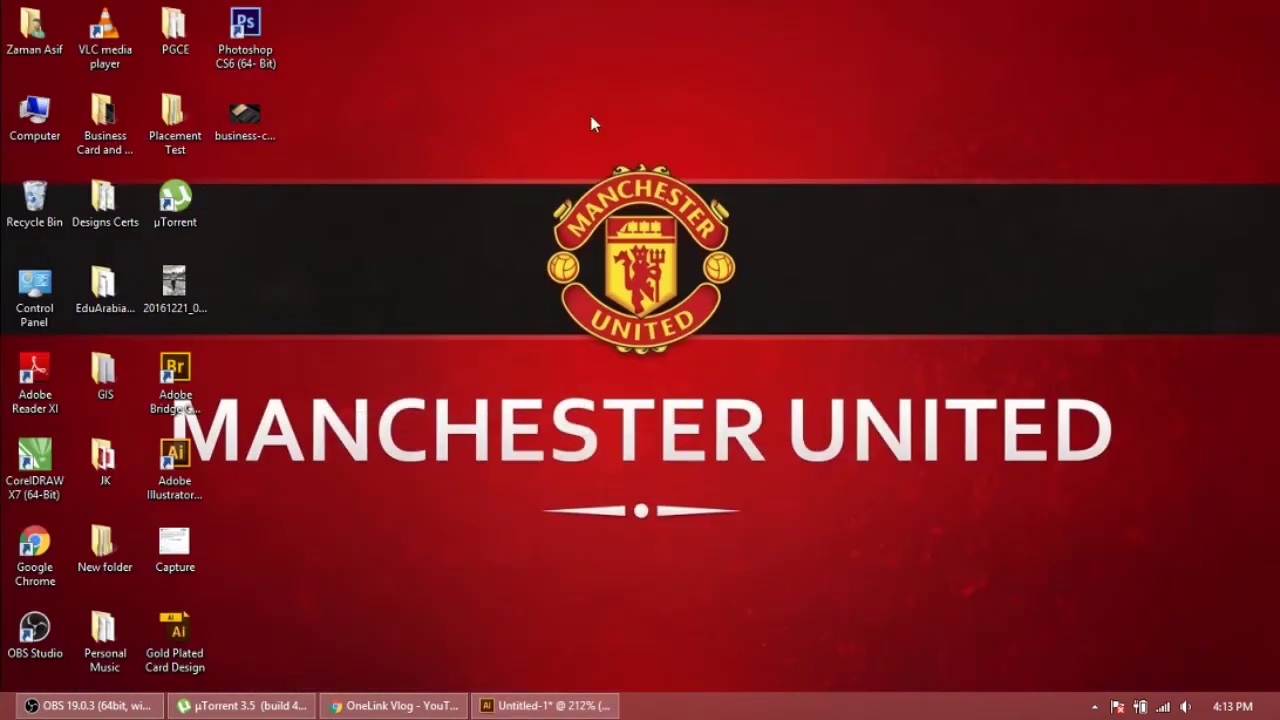
pyautogui.doubleClick(228, 124)
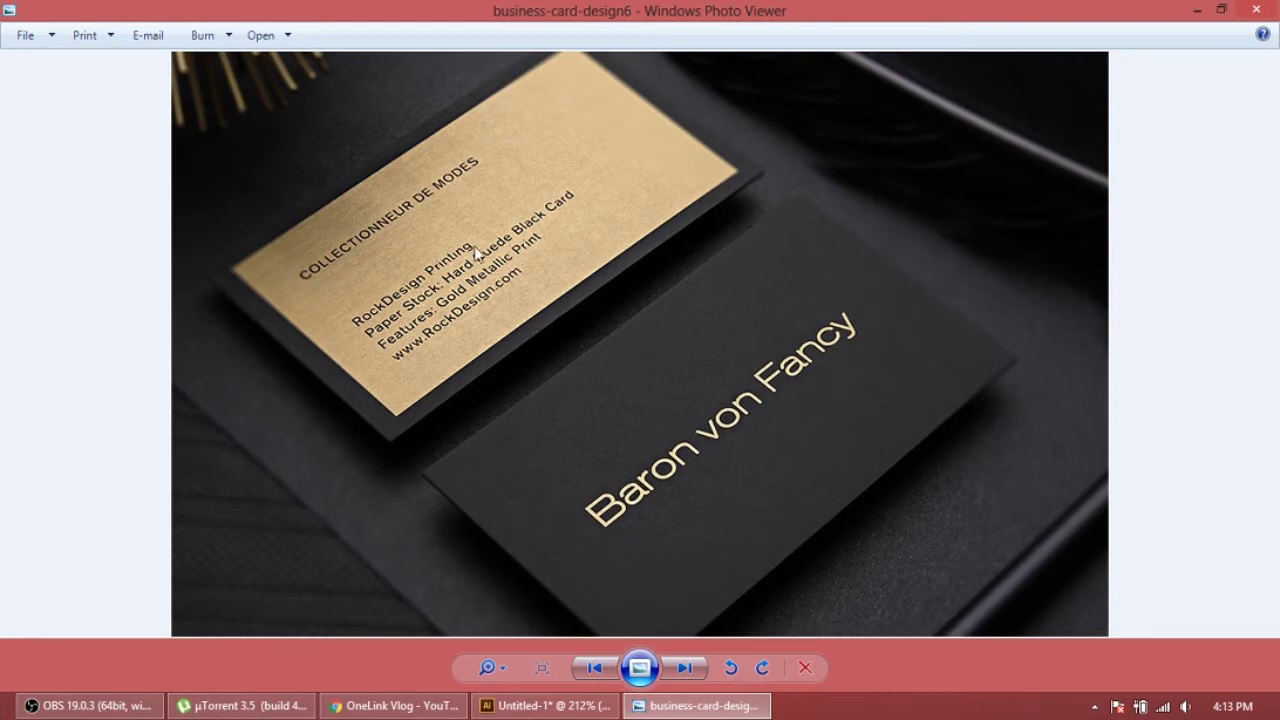
pyautogui.click(1199, 9)
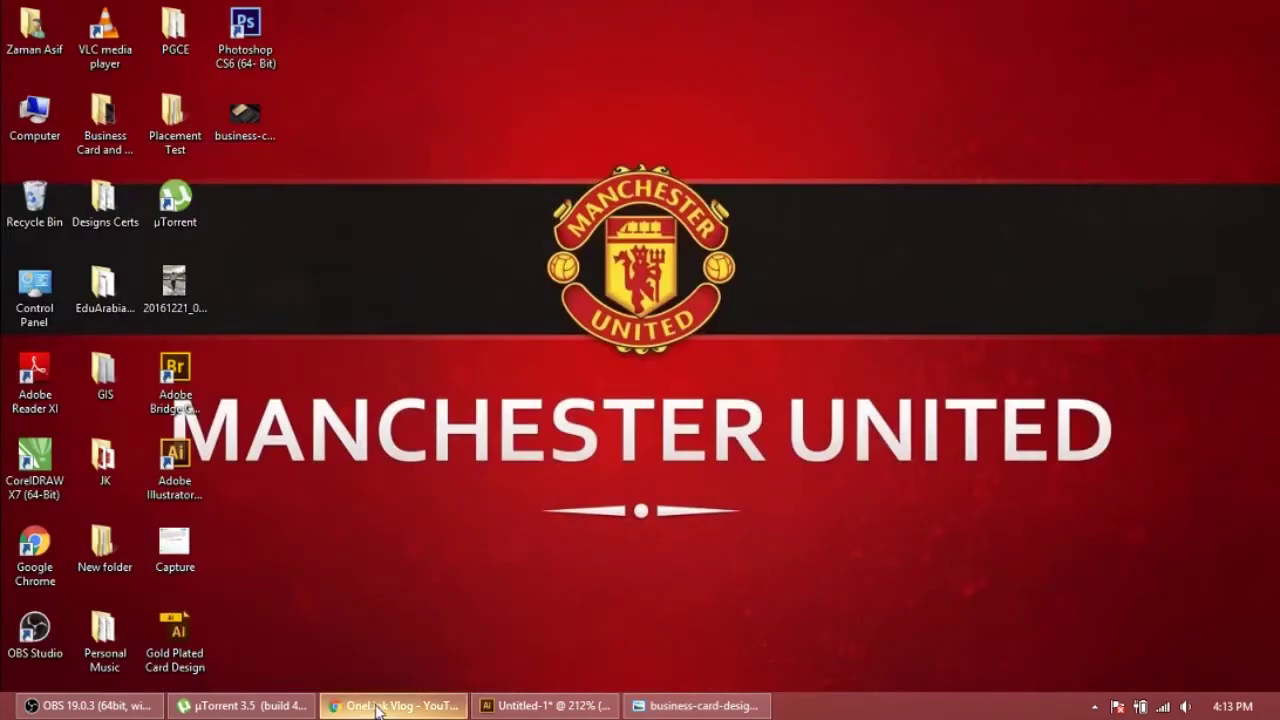
pyautogui.click(545, 705)
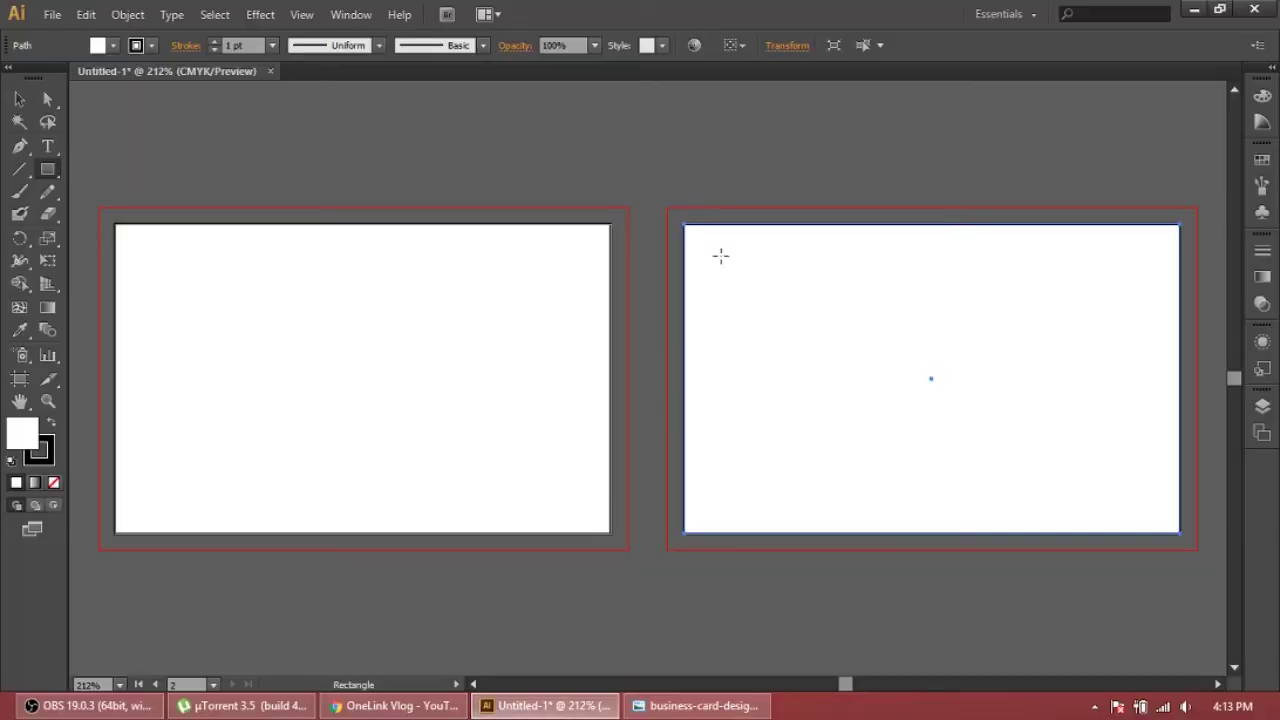
# Draw and resize a trial inner rectangle on the right artboard, delete it, and cancel the fill Color Picker
pyautogui.moveTo(699, 244); pyautogui.dragTo(1164, 516)
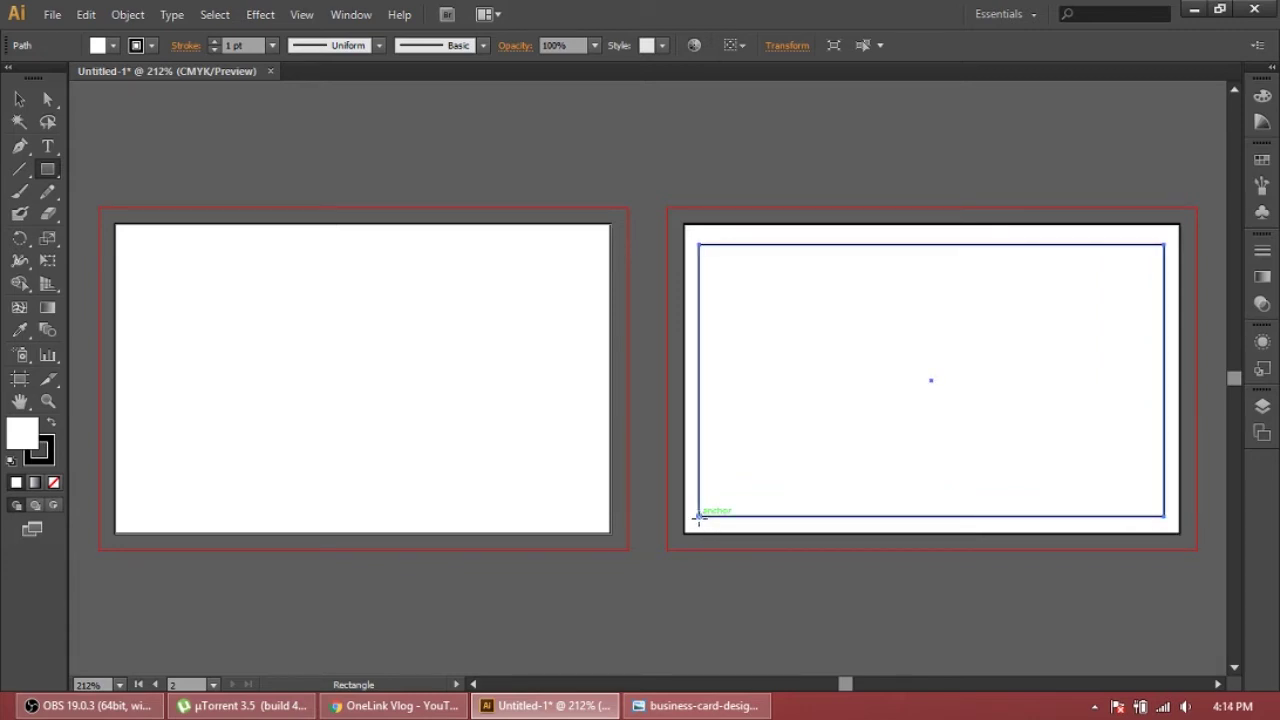
pyautogui.click(19, 99)
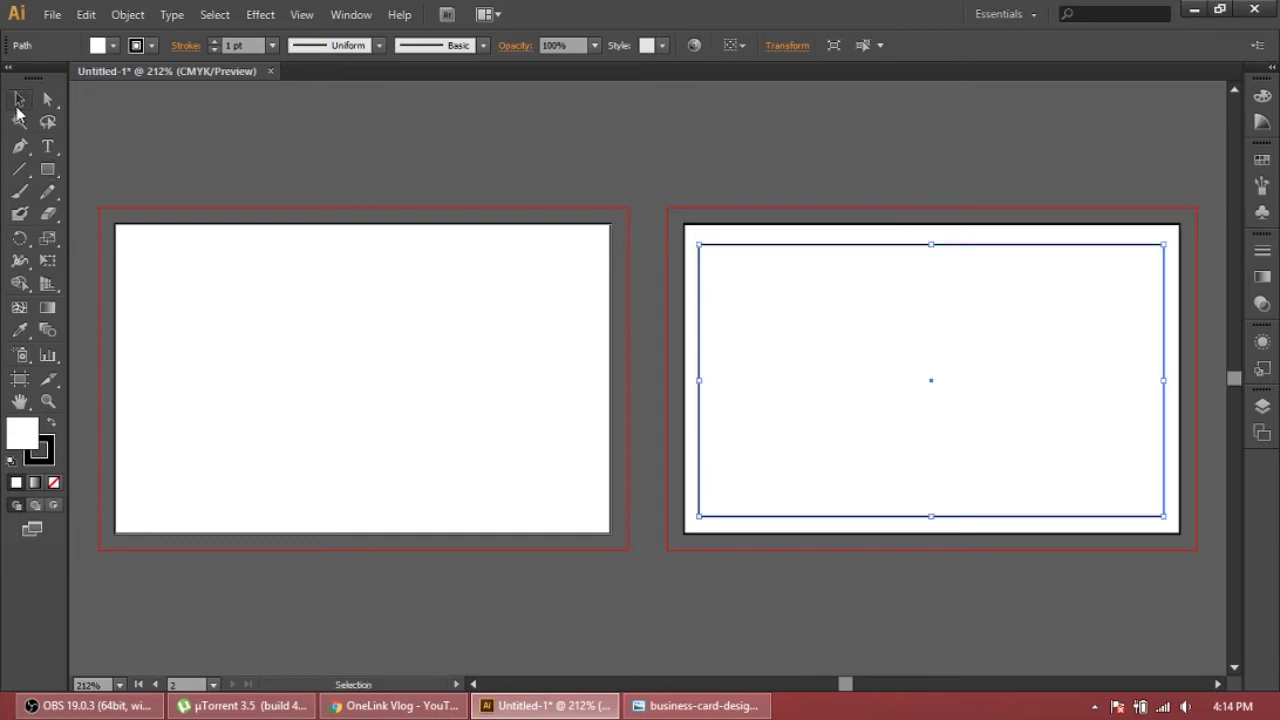
pyautogui.moveTo(698, 516); pyautogui.dragTo(713, 516)
pyautogui.moveTo(1163, 516); pyautogui.dragTo(1153, 516)
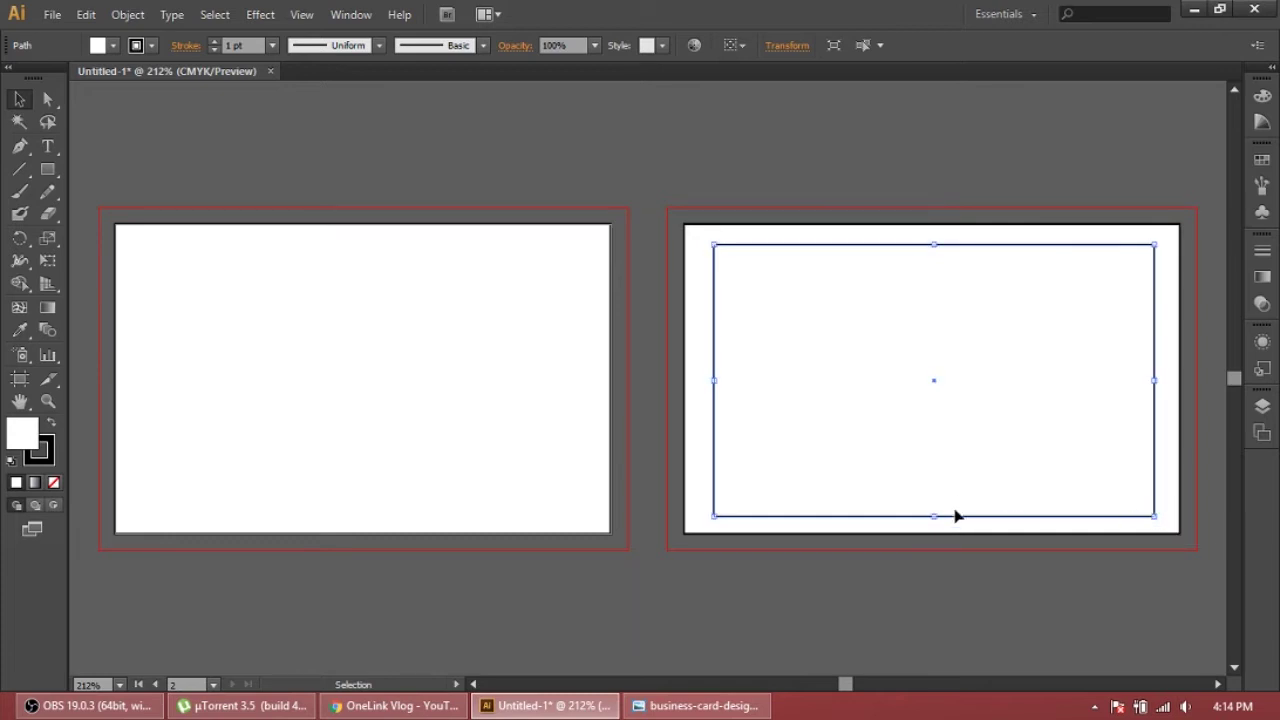
pyautogui.moveTo(934, 516); pyautogui.dragTo(935, 512)
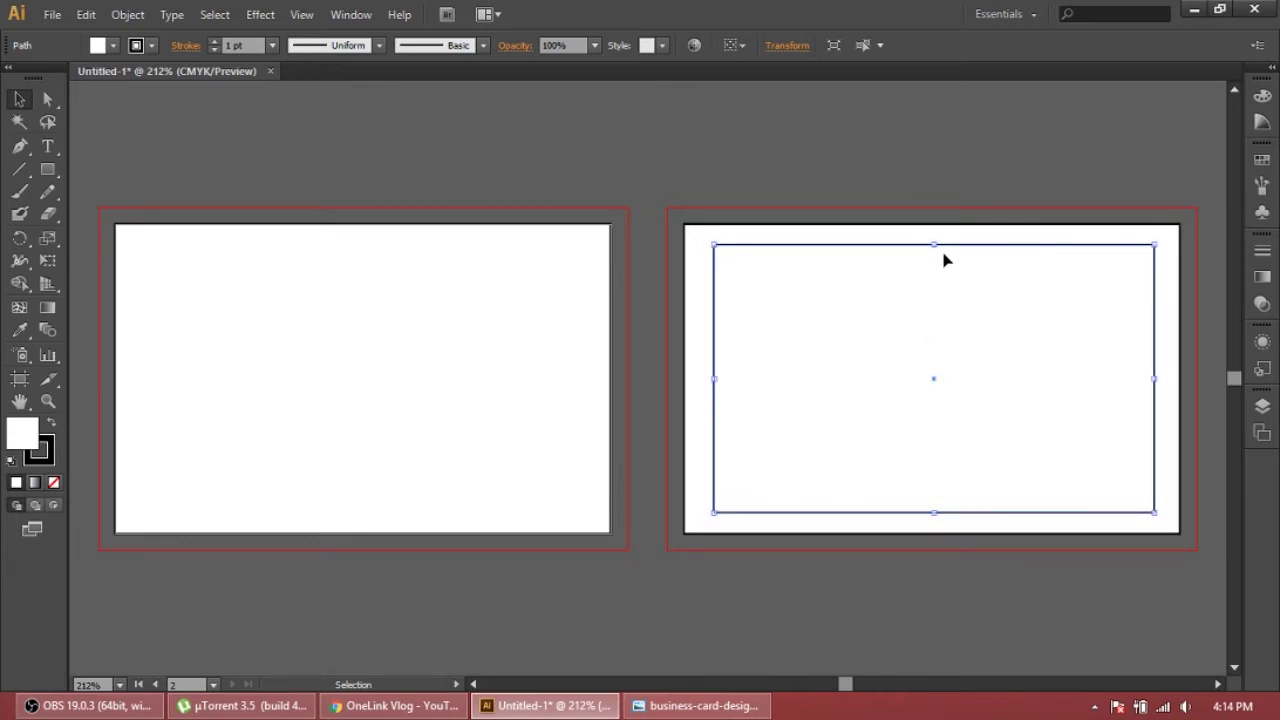
pyautogui.moveTo(934, 247); pyautogui.dragTo(934, 251)
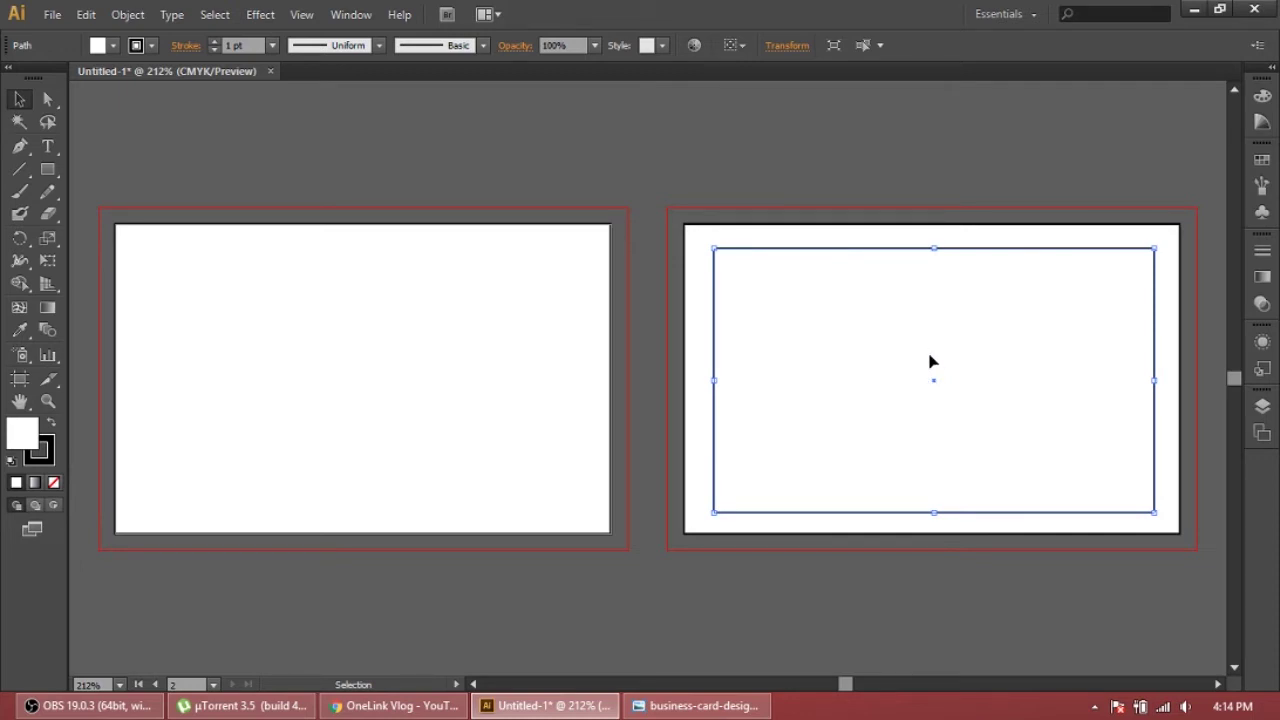
pyautogui.press('Delete')
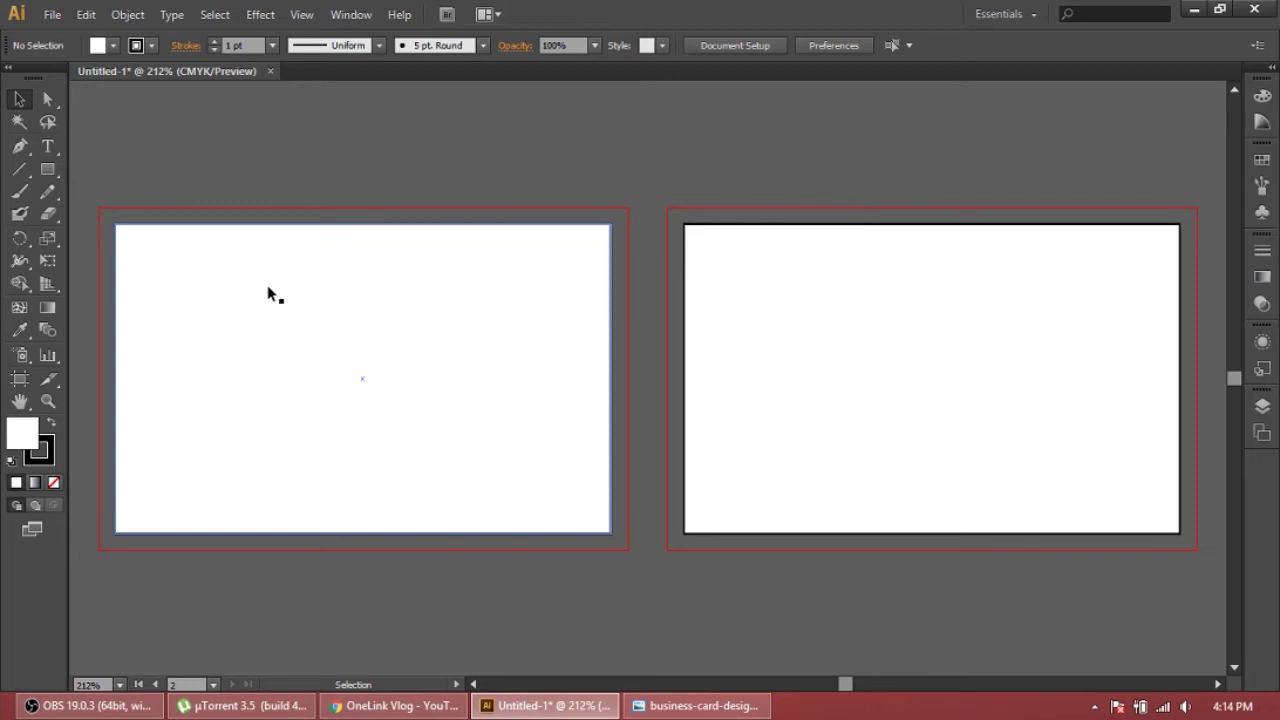
pyautogui.doubleClick(30, 436)
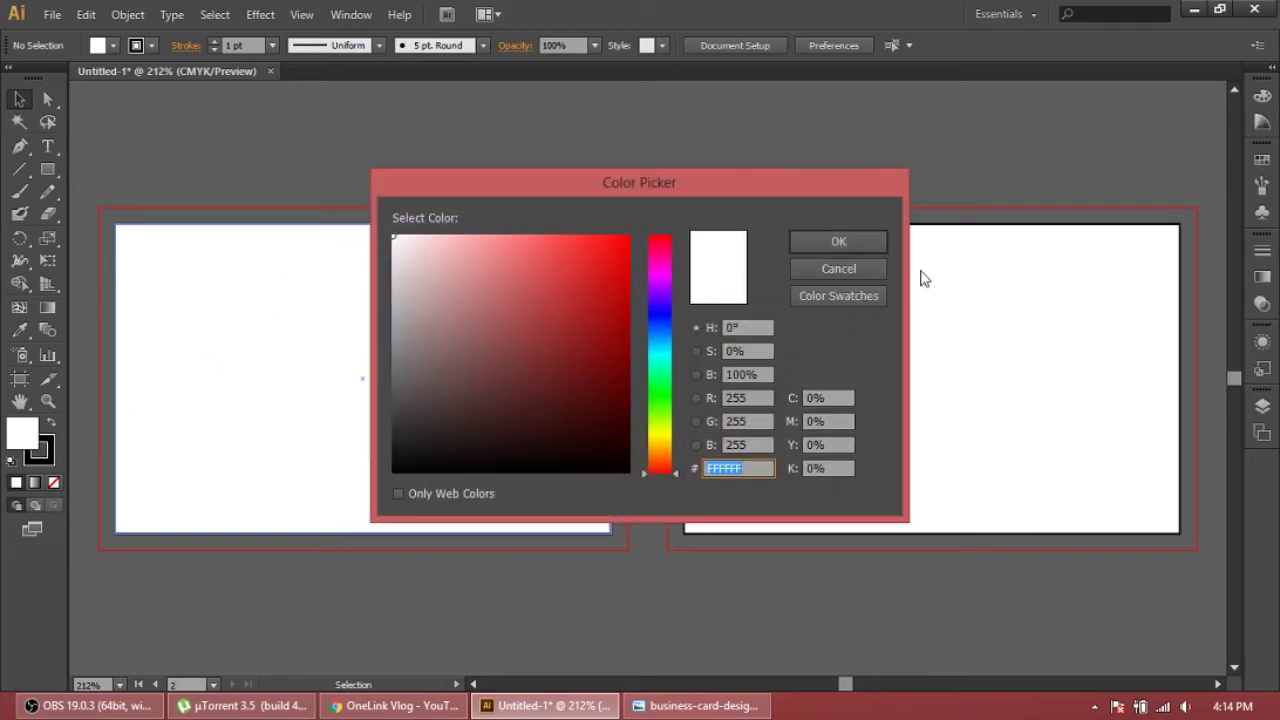
pyautogui.click(838, 268)
# Review the richBlackOptions CMYK black chart in the Business Card and Color CMYK folder
pyautogui.click(1194, 10)
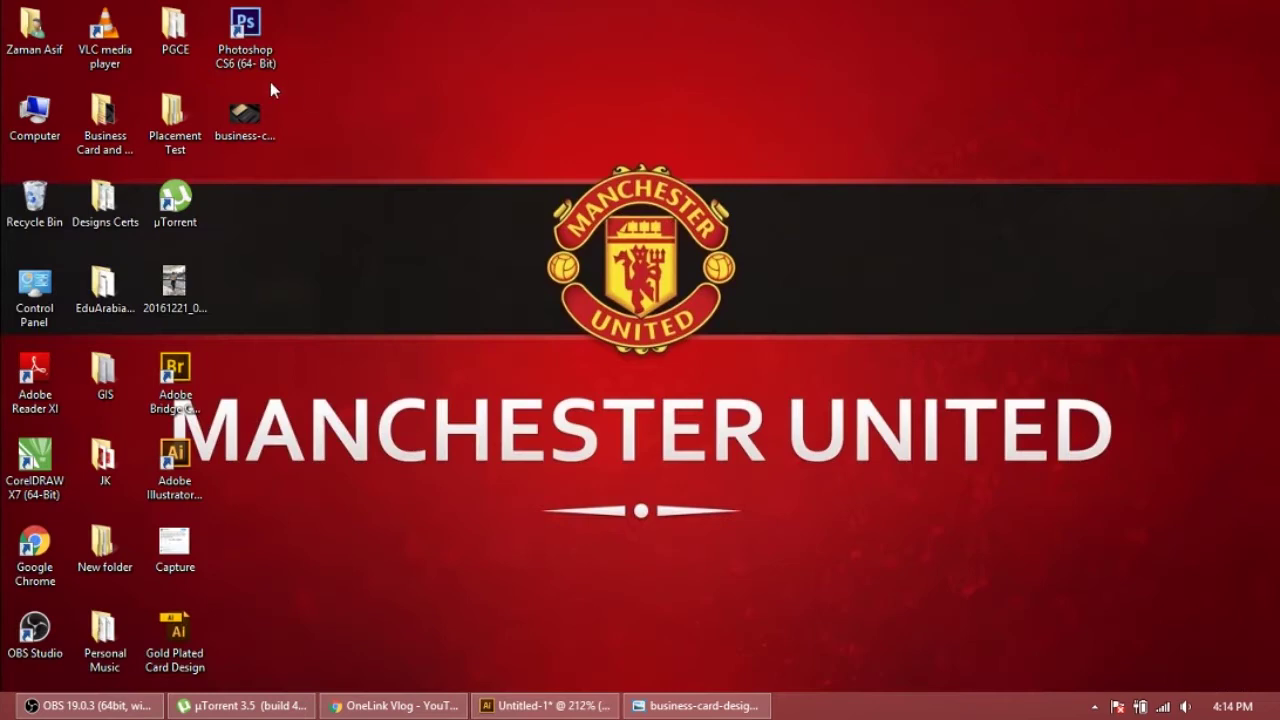
pyautogui.doubleClick(105, 125)
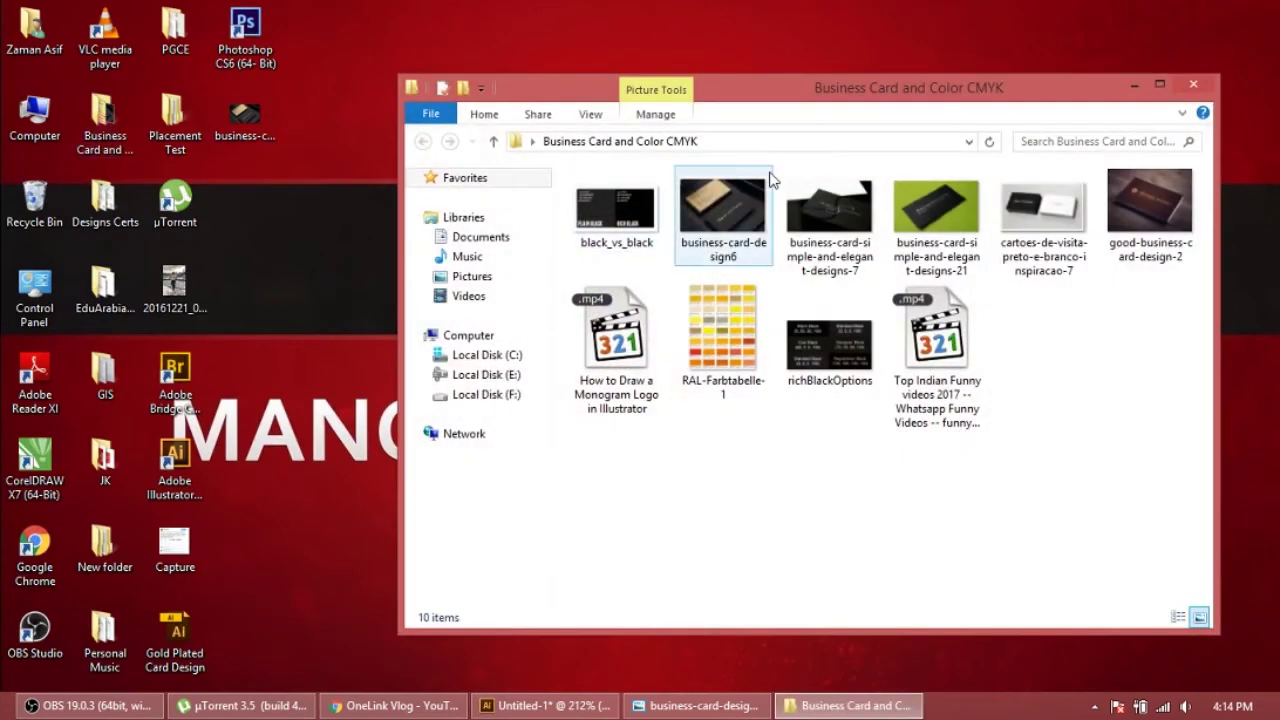
pyautogui.doubleClick(826, 362)
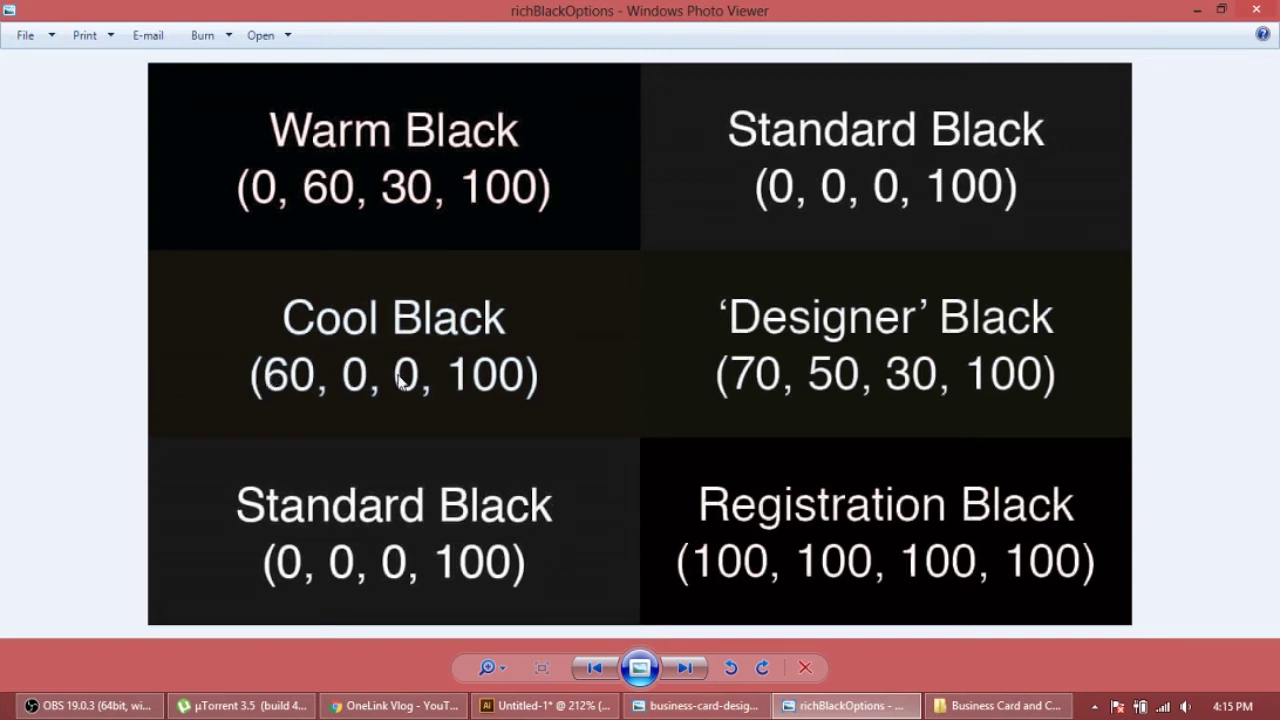
pyautogui.click(1254, 10)
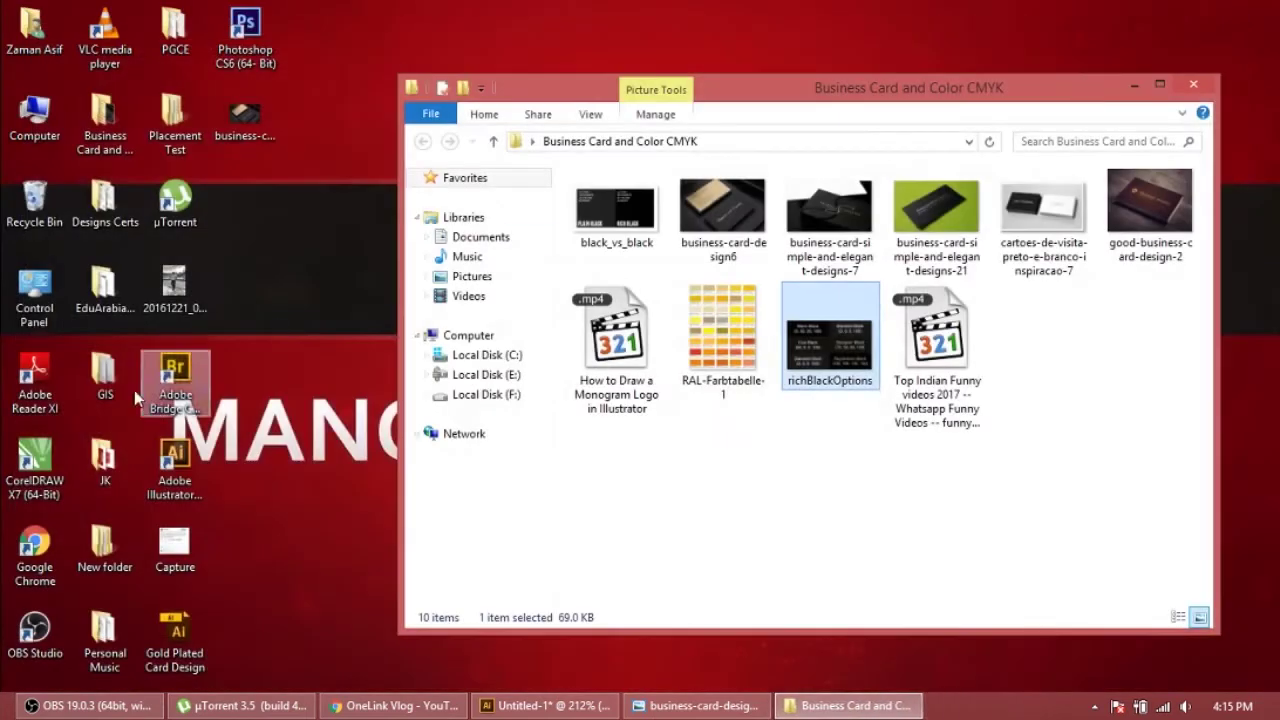
# Fill the left card rectangle with rich black: C 60, K 100
pyautogui.click(1135, 14)
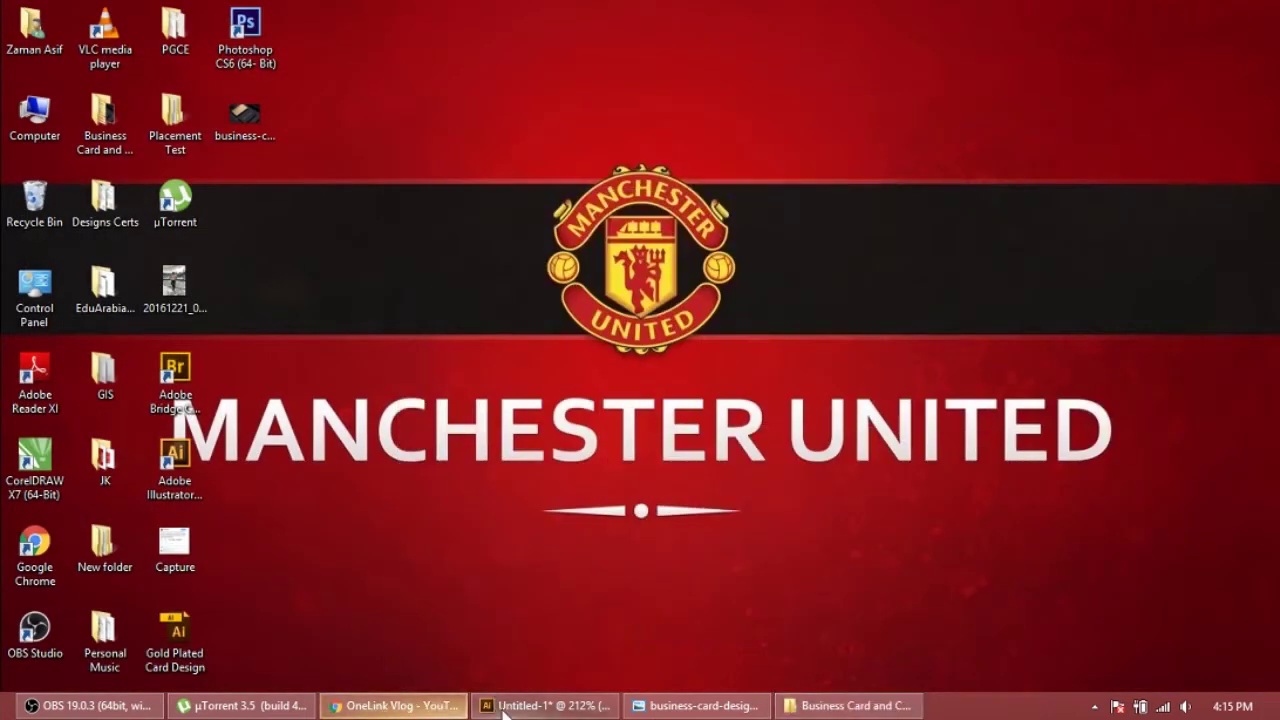
pyautogui.click(545, 705)
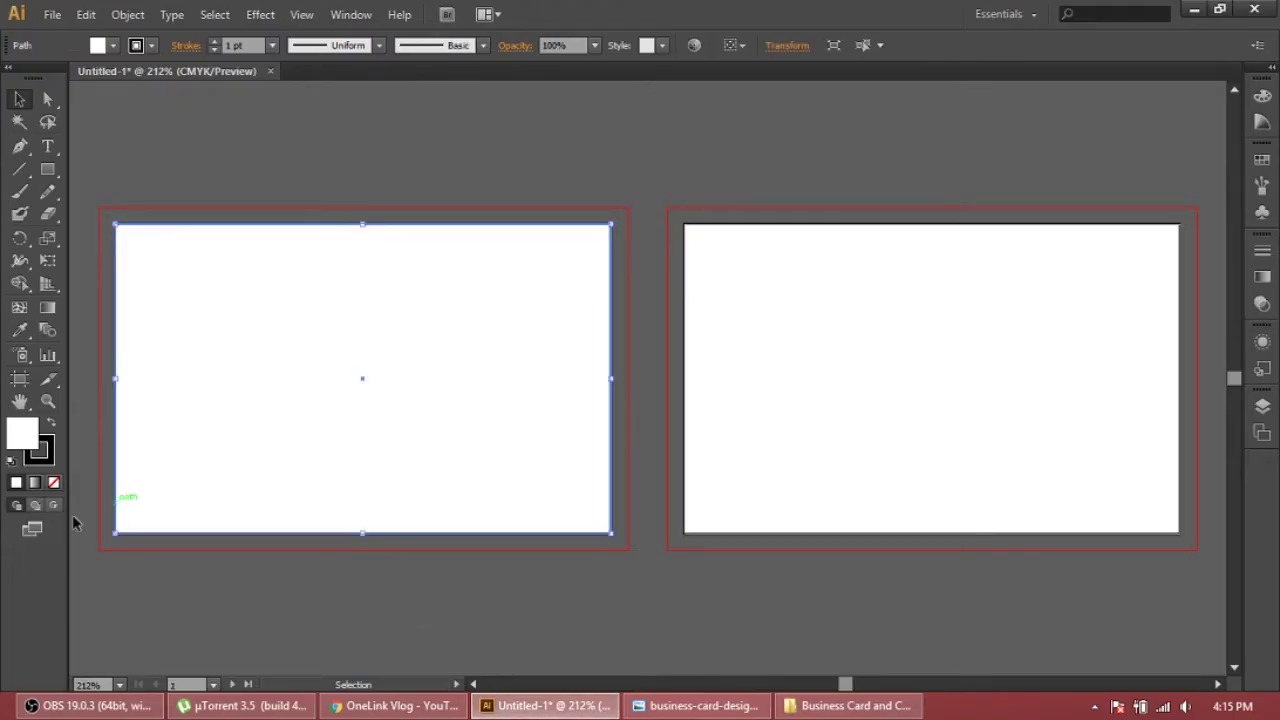
pyautogui.doubleClick(28, 434)
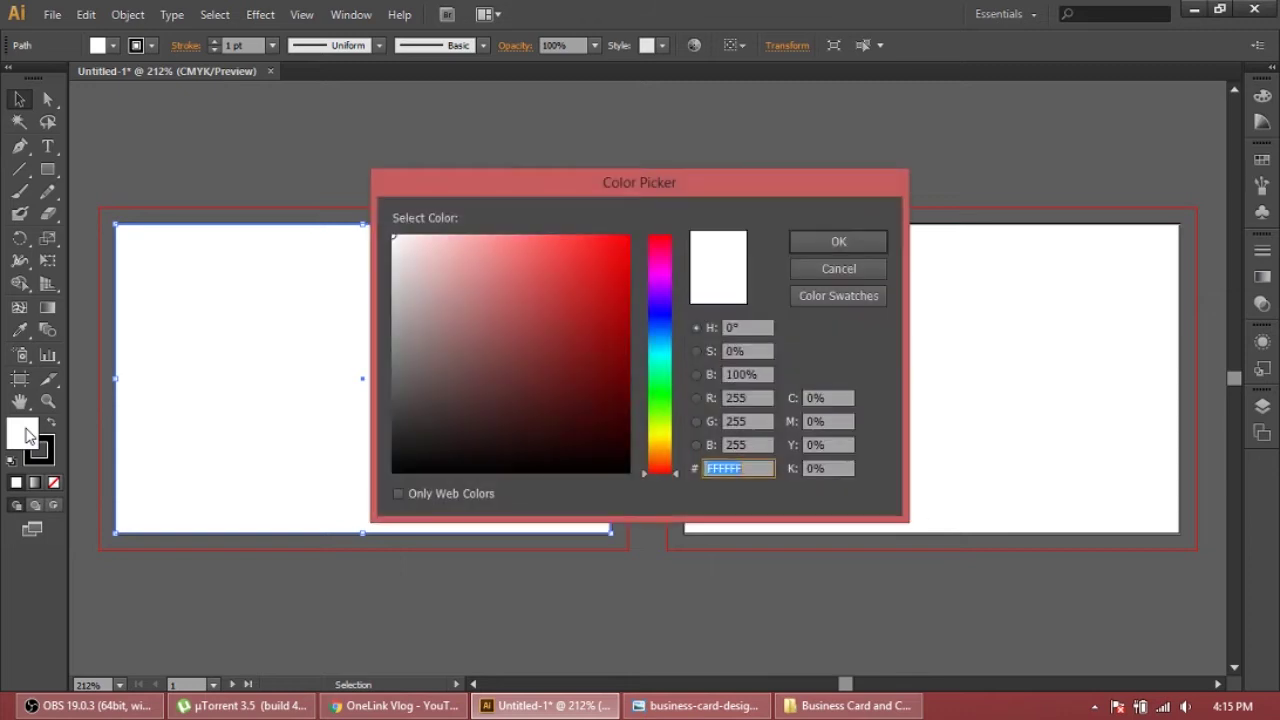
pyautogui.click(845, 399)
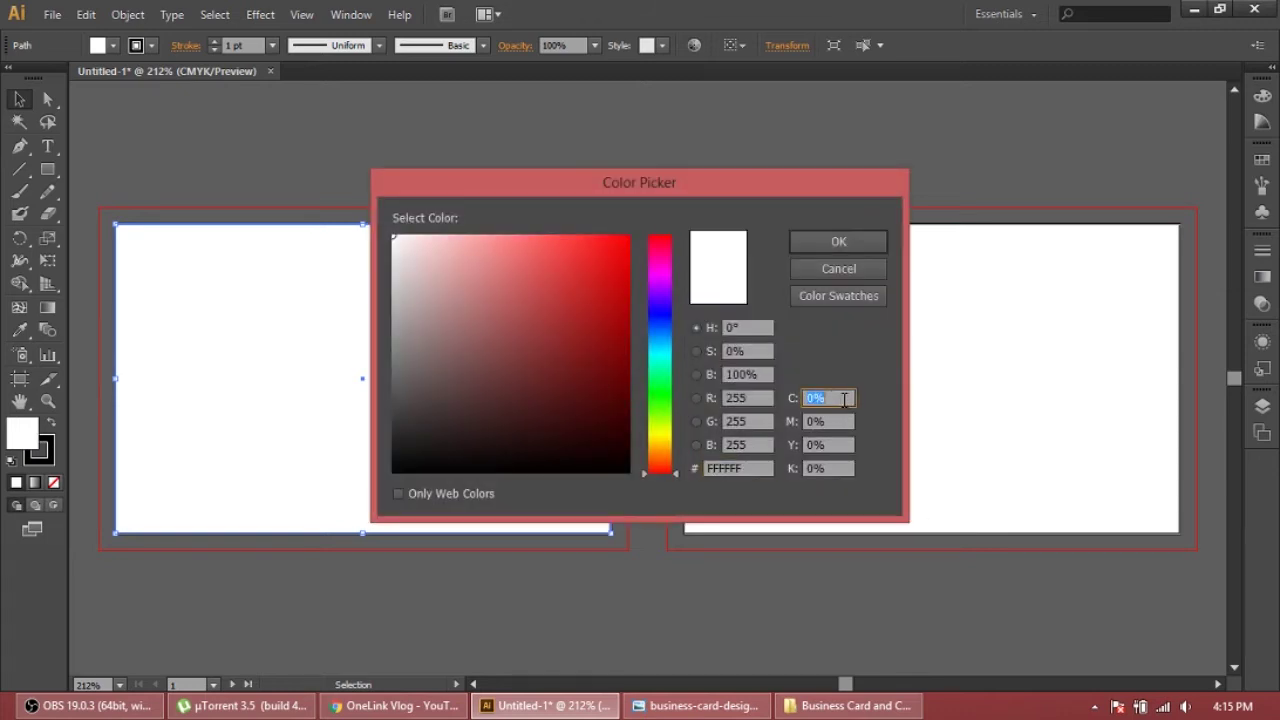
pyautogui.write('60')
pyautogui.press('Tab')
pyautogui.write('0')
pyautogui.press('Tab')
pyautogui.press('Tab')
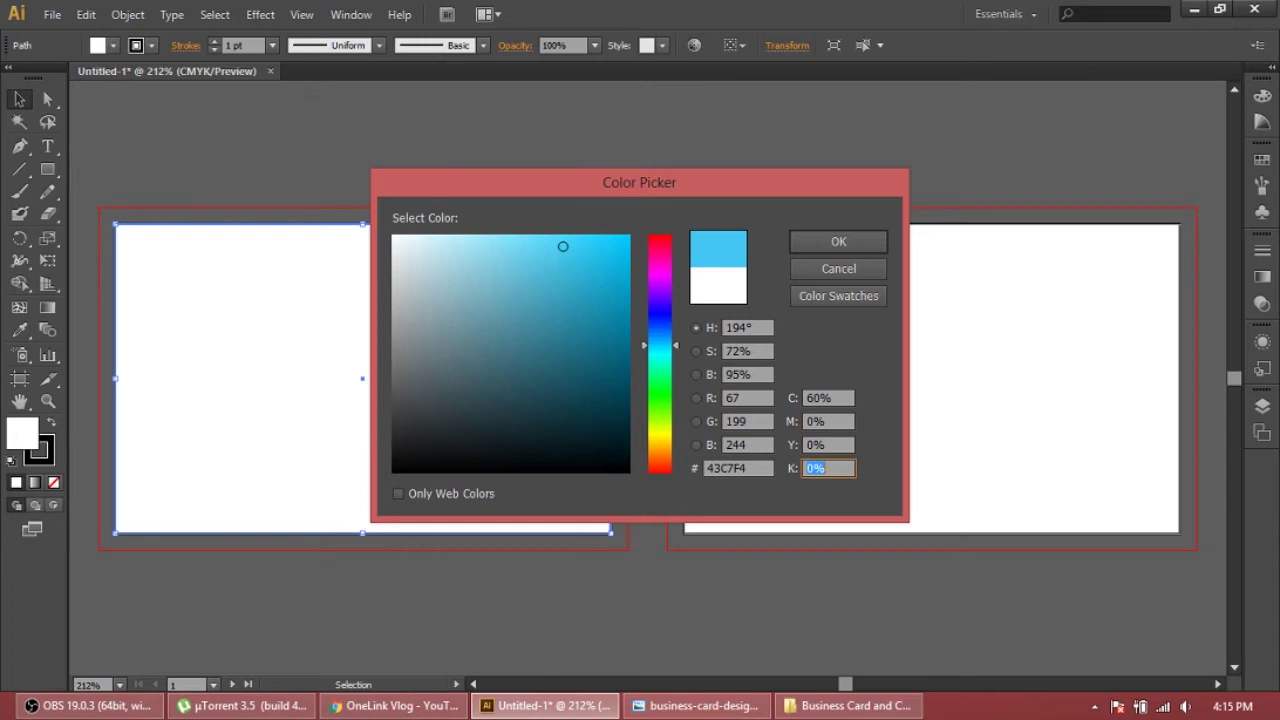
pyautogui.write('100')
pyautogui.press('Return')
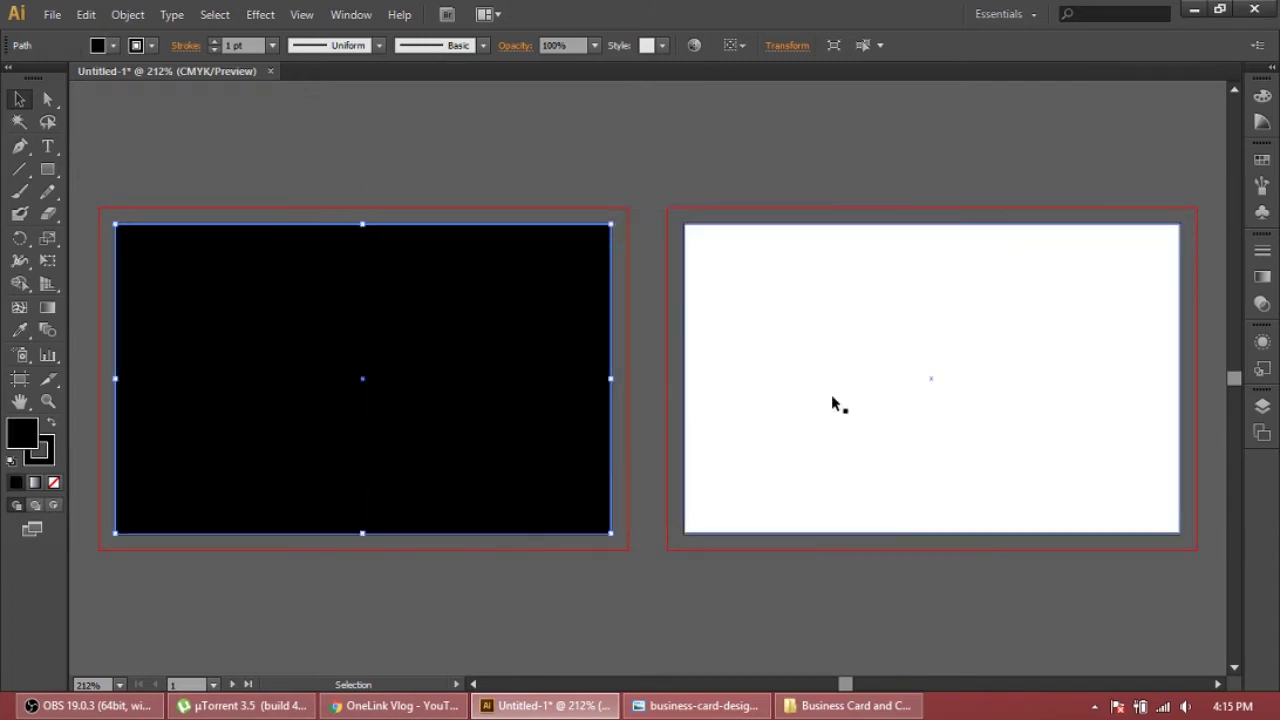
# Fill the right card rectangle with the same rich black (C 60, K 100), then select all
pyautogui.click(840, 390)
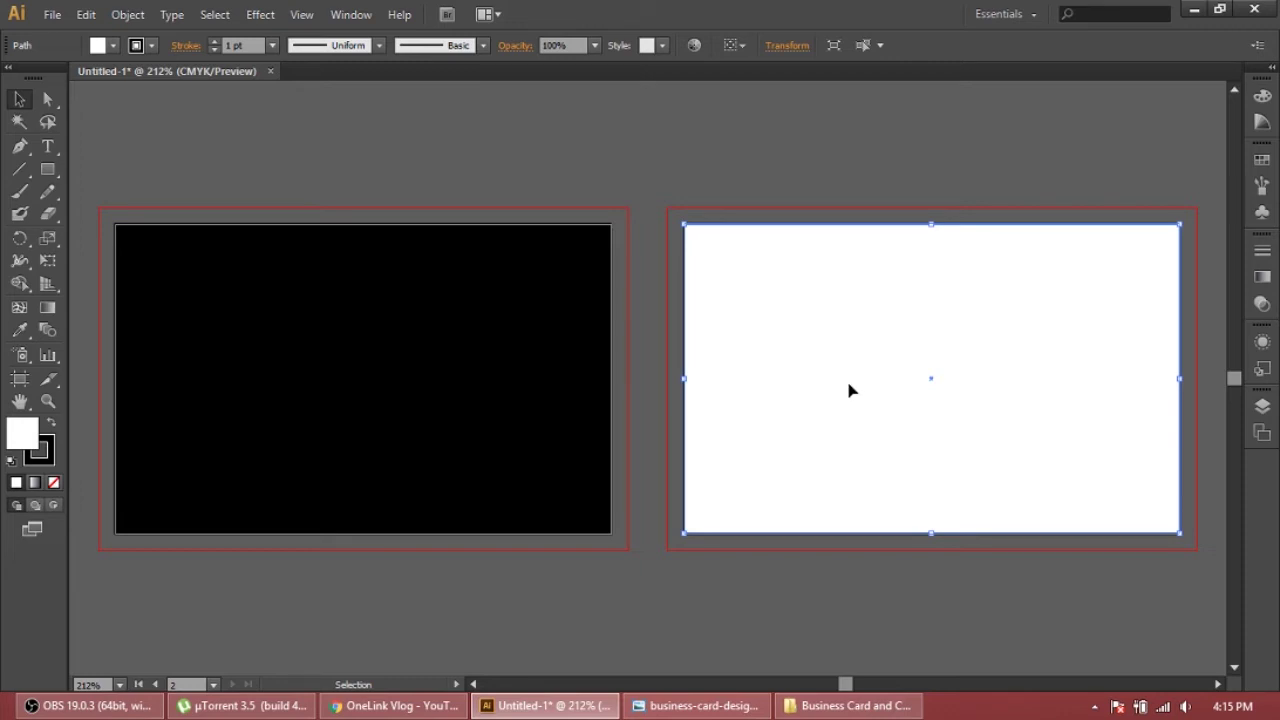
pyautogui.doubleClick(18, 434)
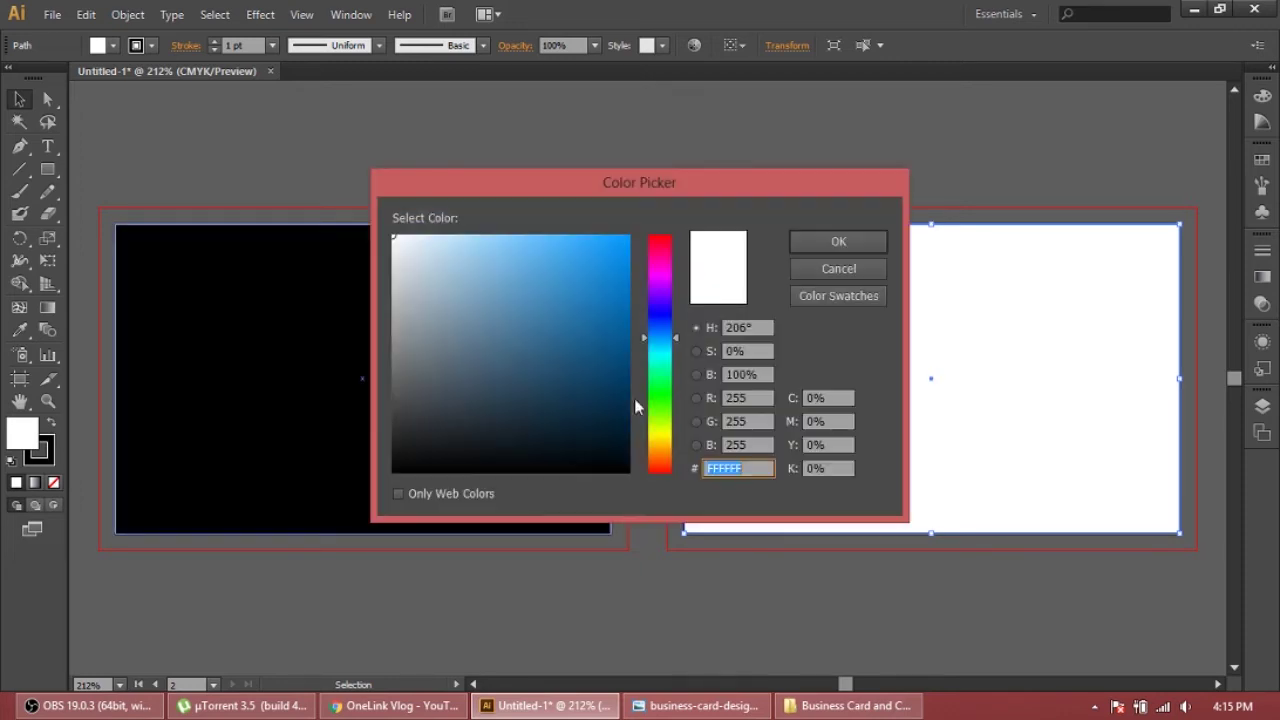
pyautogui.click(816, 399)
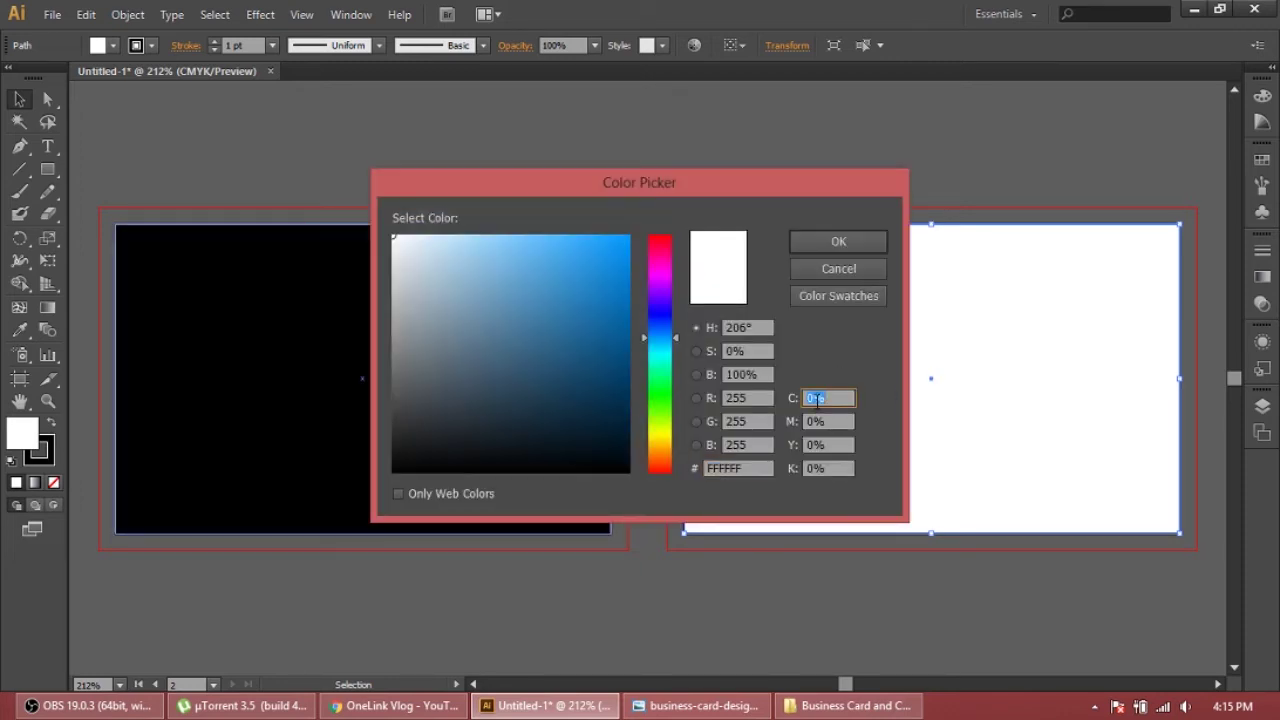
pyautogui.write('60')
pyautogui.press('Tab')
pyautogui.press('Tab')
pyautogui.press('Tab')
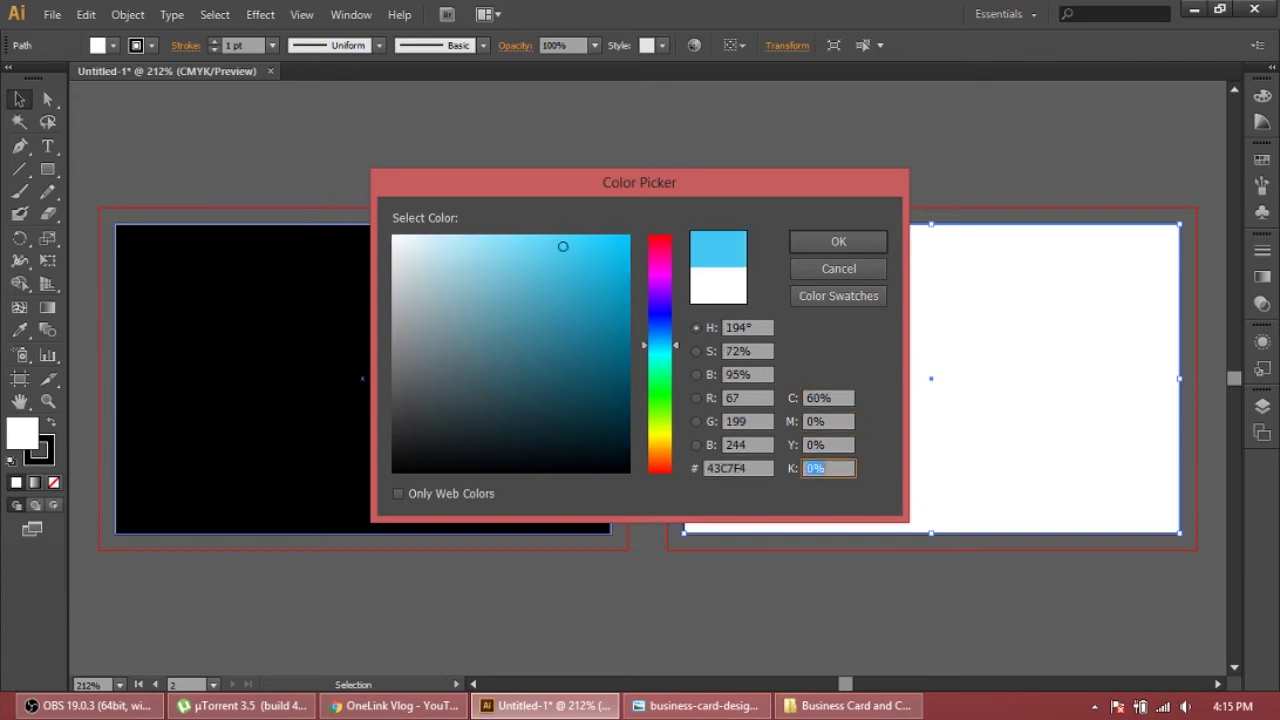
pyautogui.write('100')
pyautogui.press('Return')
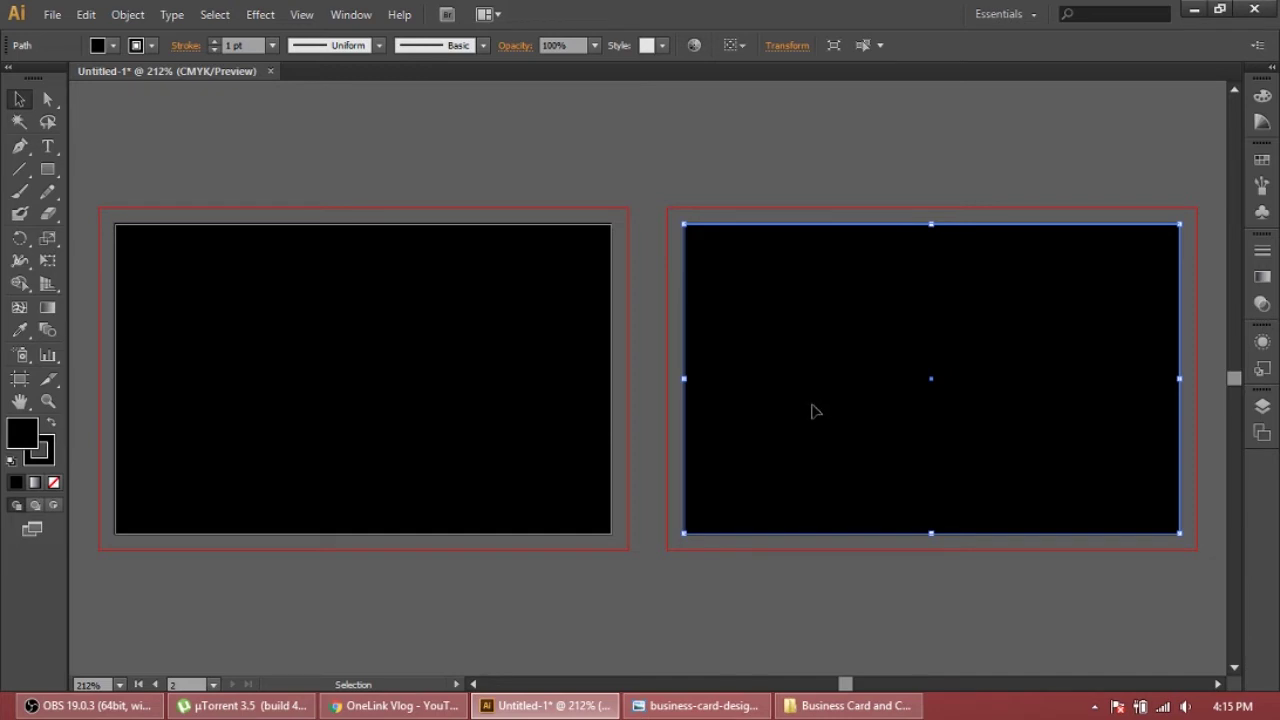
pyautogui.hotkey('ctrl', 'a')
# Deselect the cards and glance at the reference photo again
pyautogui.moveTo(2, 717)
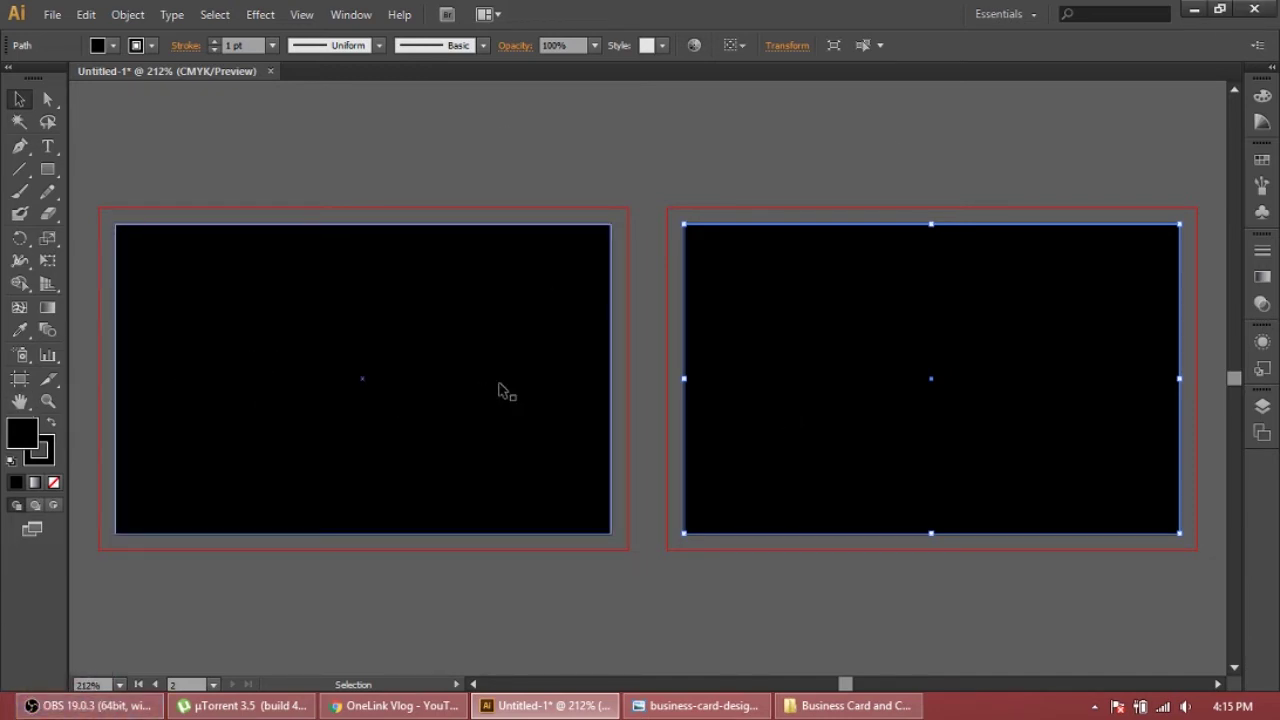
pyautogui.keyDown('shift'); pyautogui.click(344, 416); pyautogui.keyUp('shift')
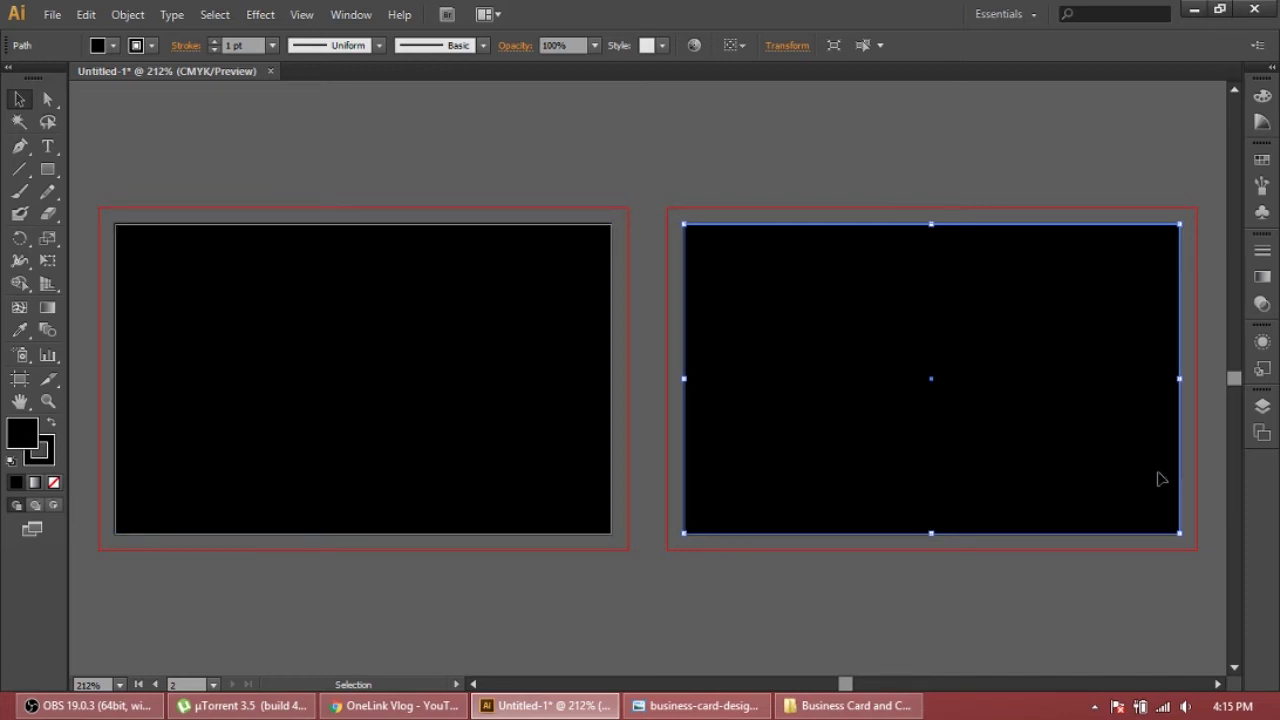
pyautogui.click(724, 706)
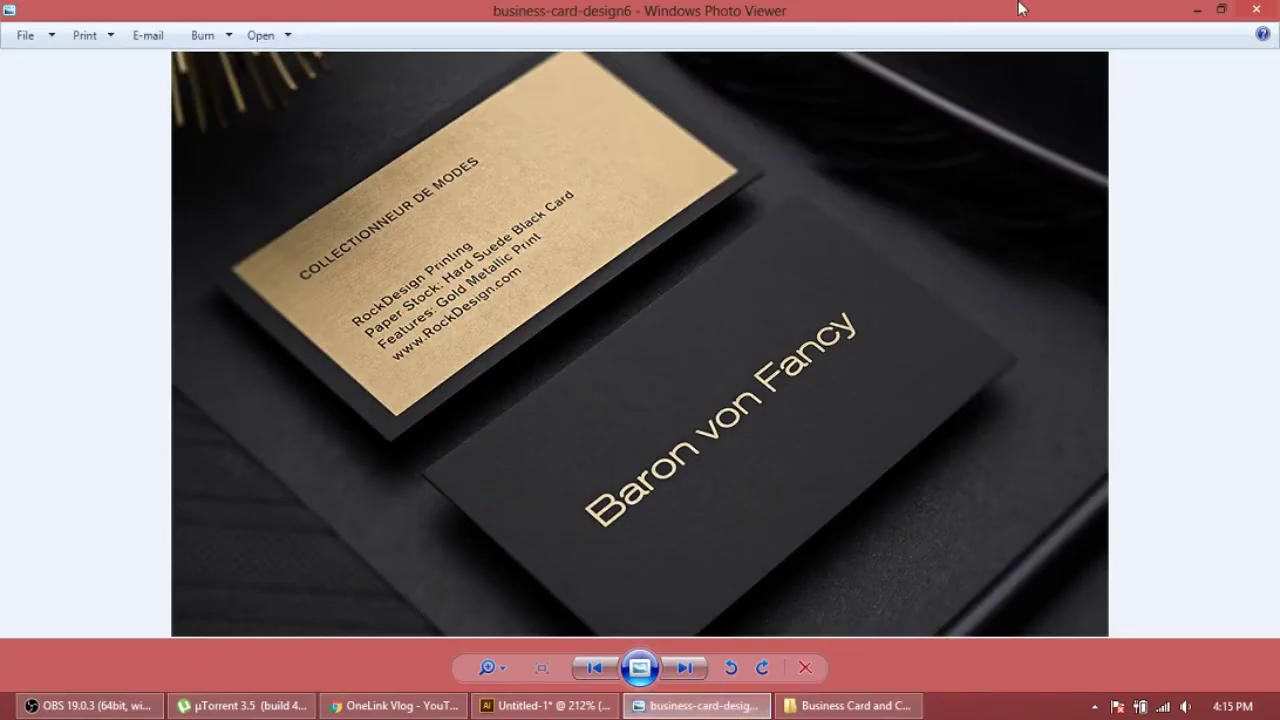
pyautogui.click(1197, 10)
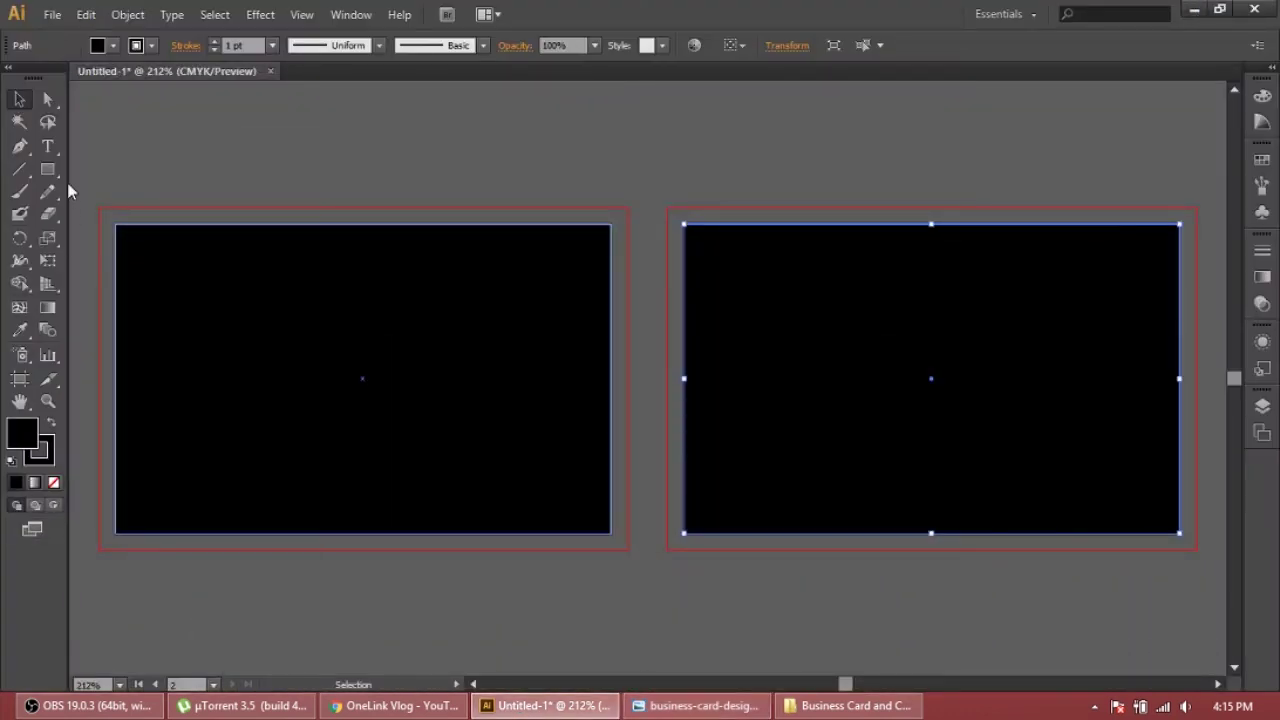
# Type 'One Link' on the black front card in a very light pink (E5D6DA) fill
pyautogui.click(48, 147)
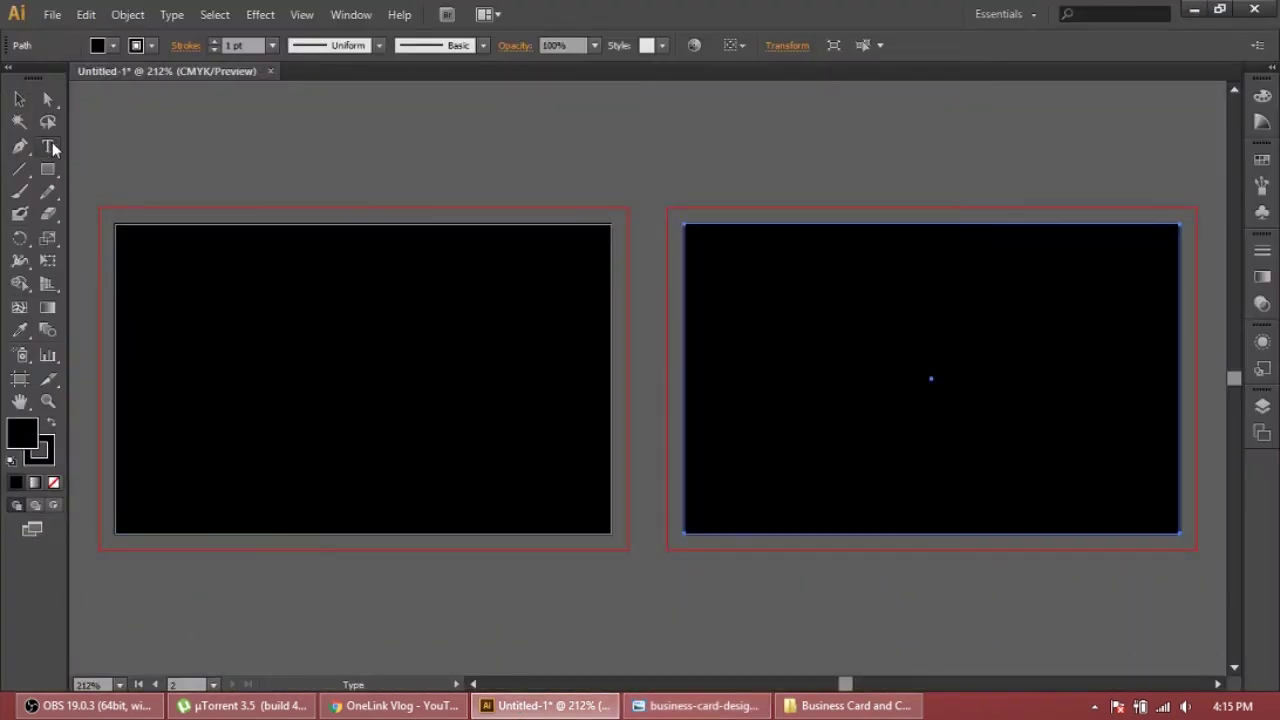
pyautogui.click(231, 358)
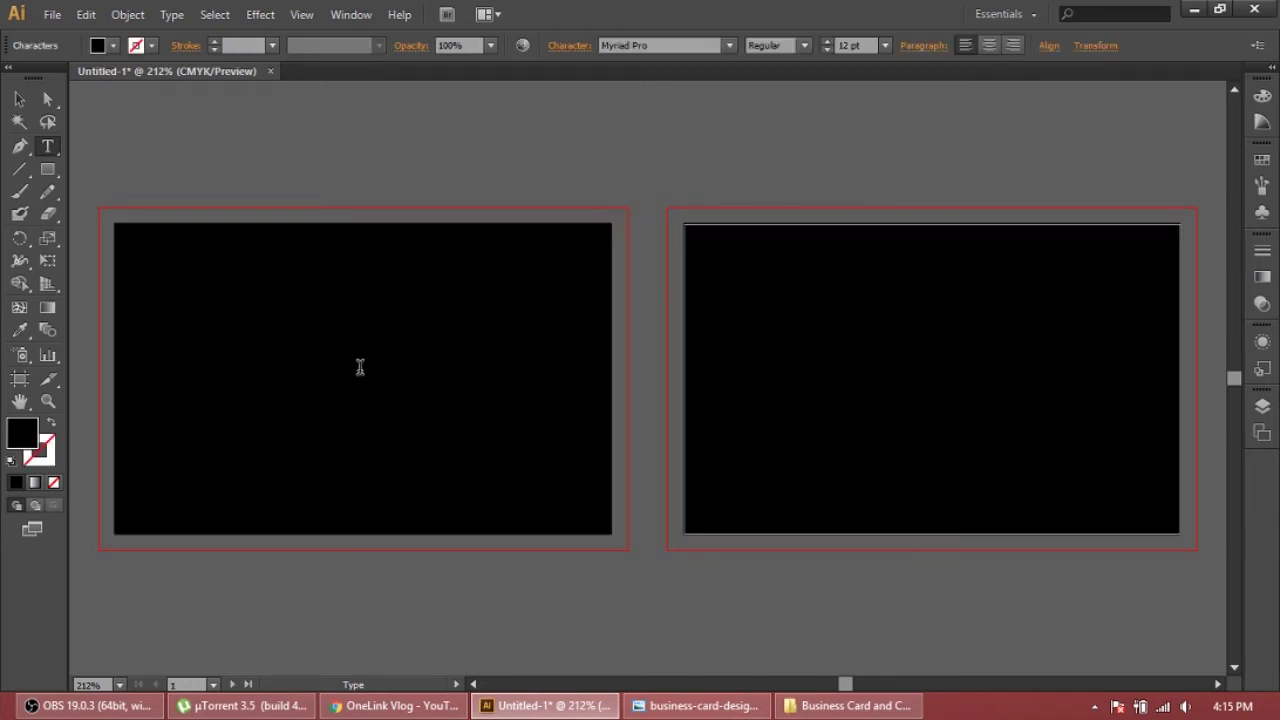
pyautogui.doubleClick(24, 440)
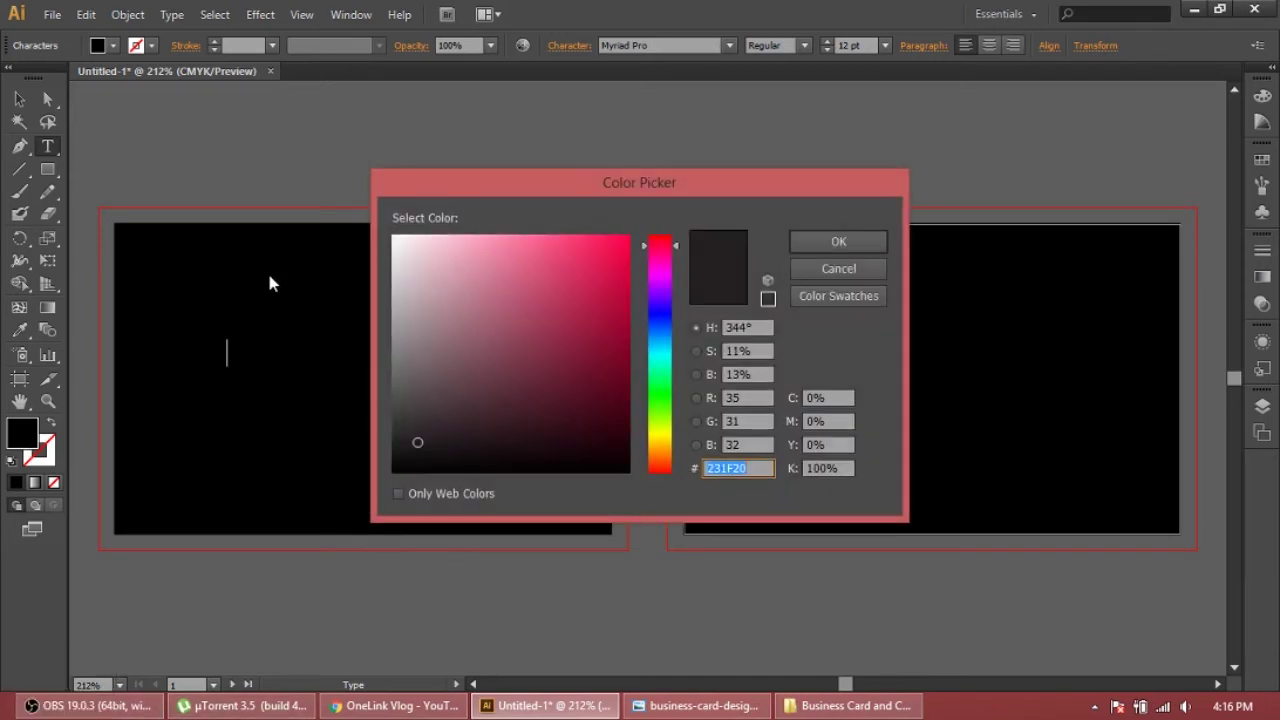
pyautogui.moveTo(417, 443); pyautogui.dragTo(409, 258)
pyautogui.click(840, 241)
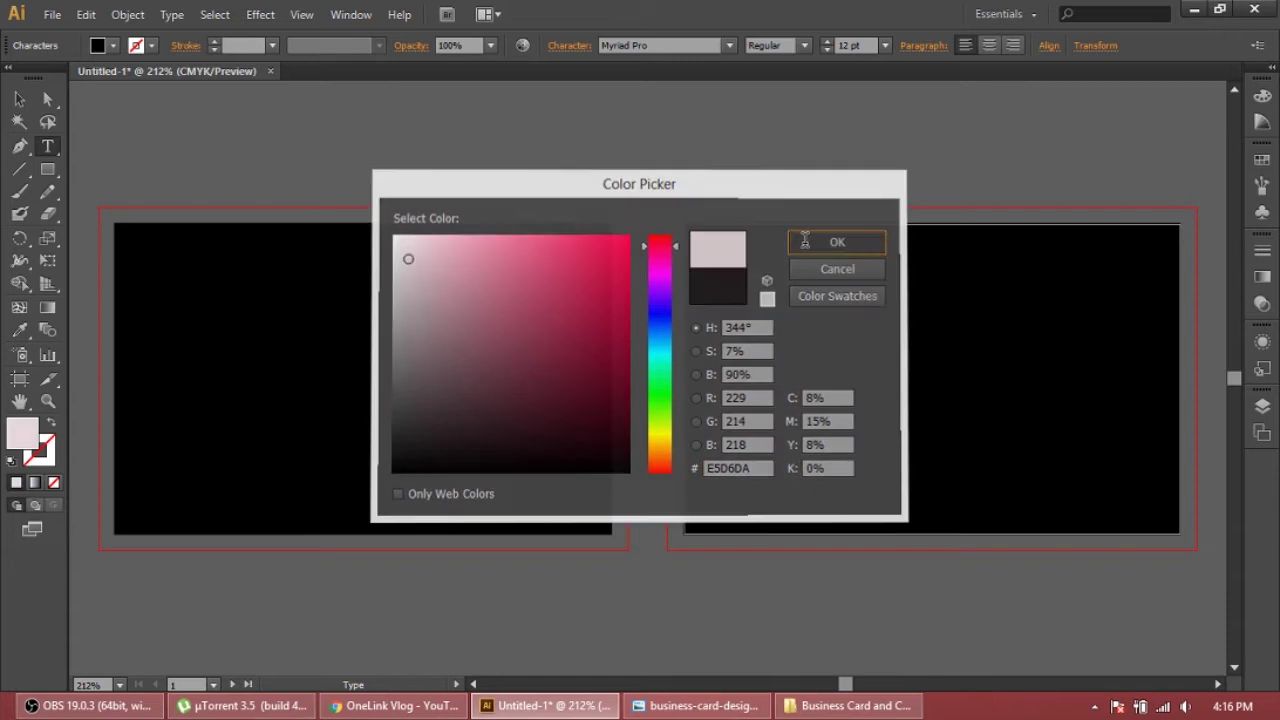
pyautogui.write('One')
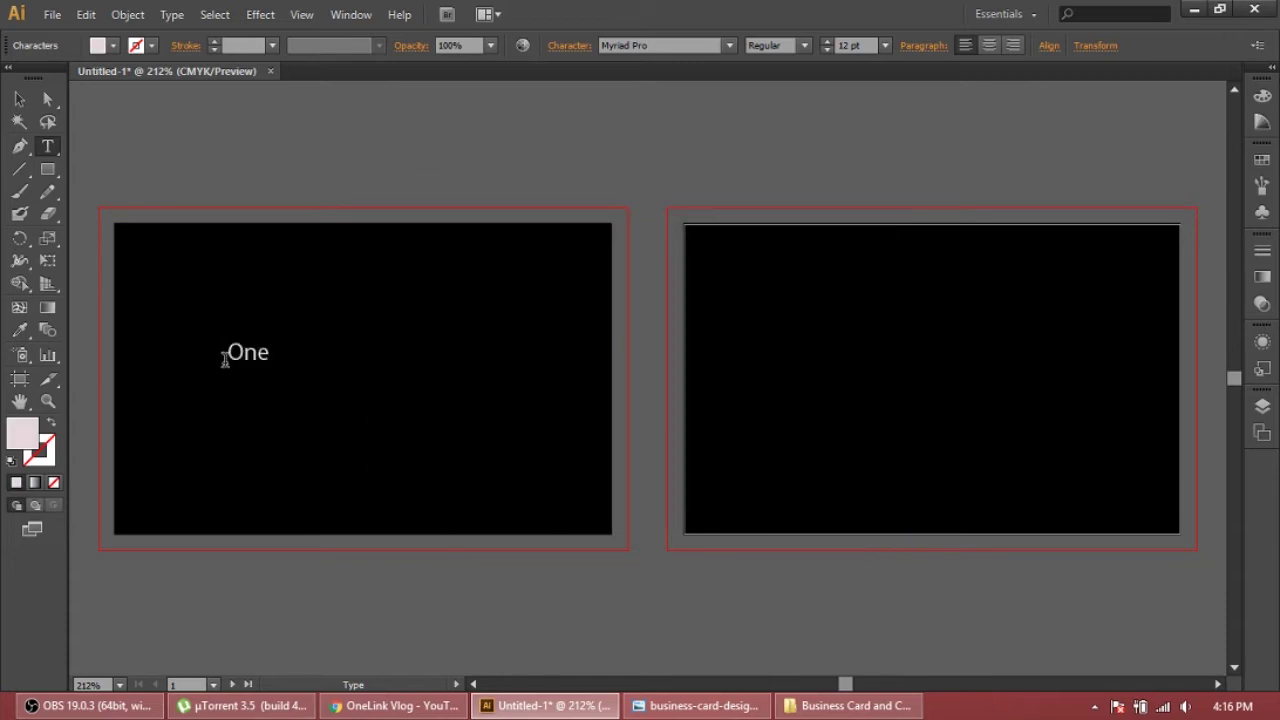
pyautogui.write(' Link Vlogs')
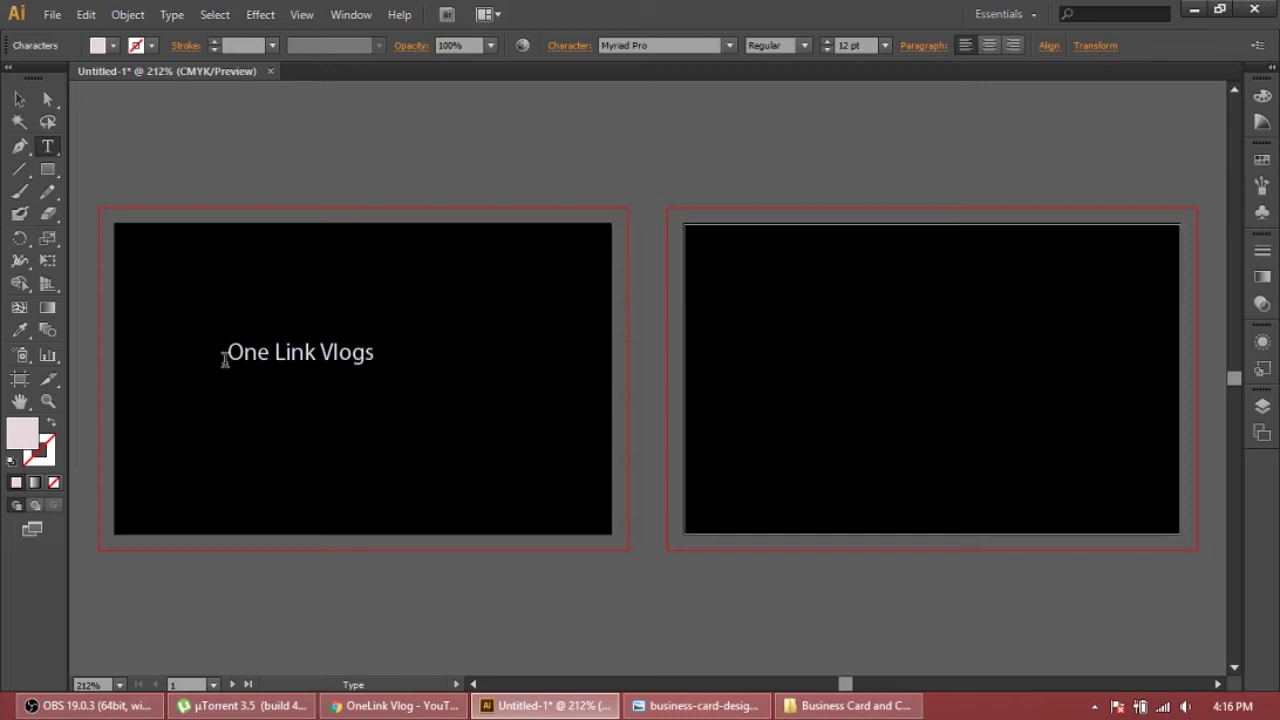
# Nudge the 'One Link Vlogs' text lower and resize it to 20 pt, after trying 30 pt
pyautogui.click(19, 99)
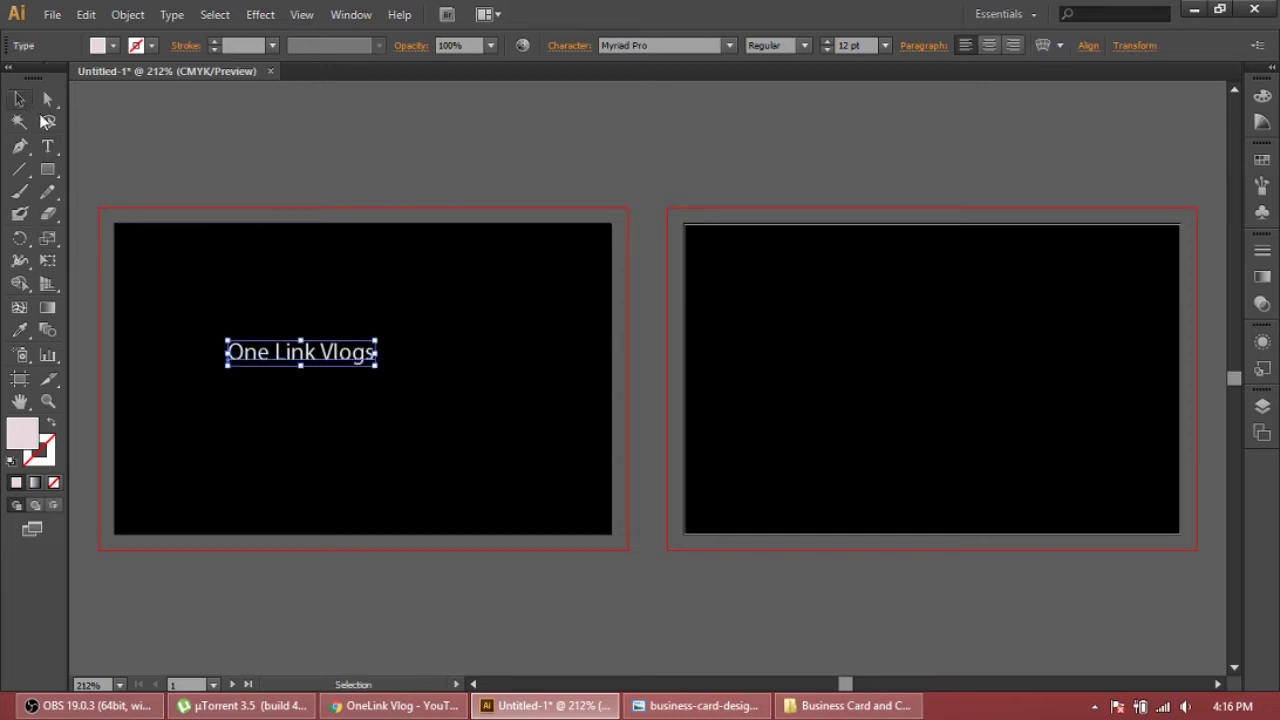
pyautogui.moveTo(300, 358); pyautogui.dragTo(354, 376)
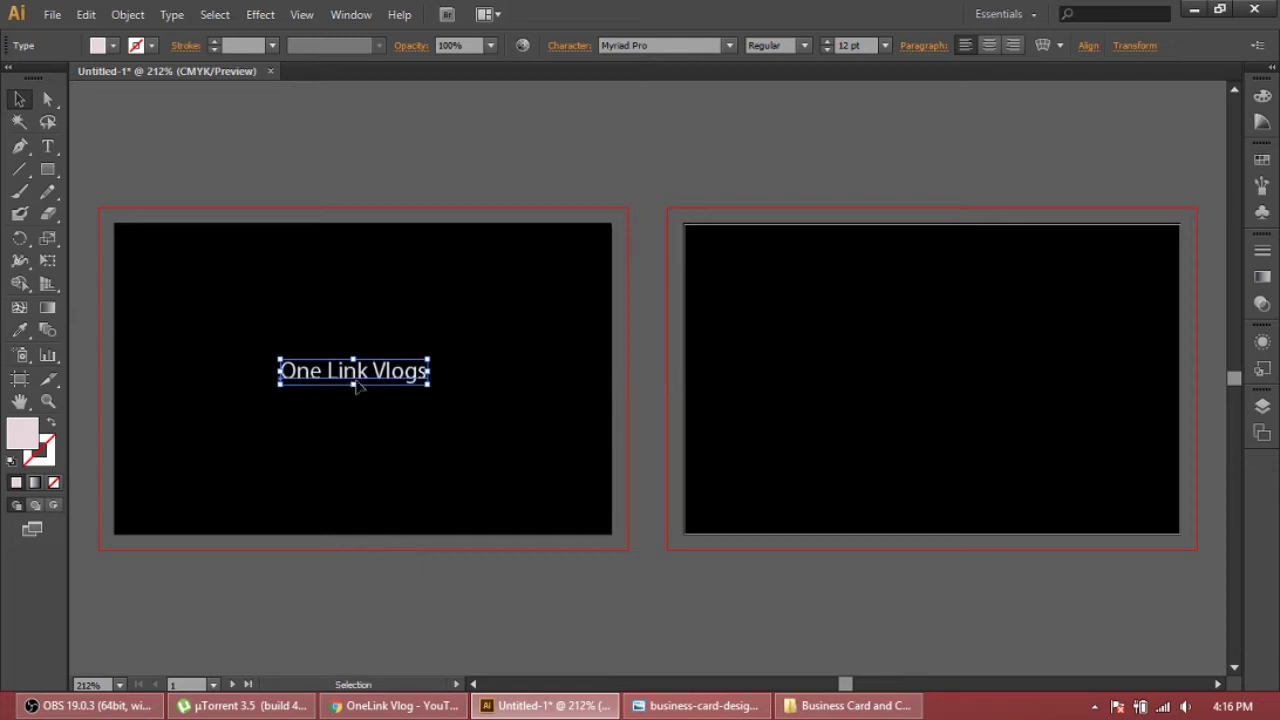
pyautogui.doubleClick(360, 378)
pyautogui.hotkey('ctrl', 'a')
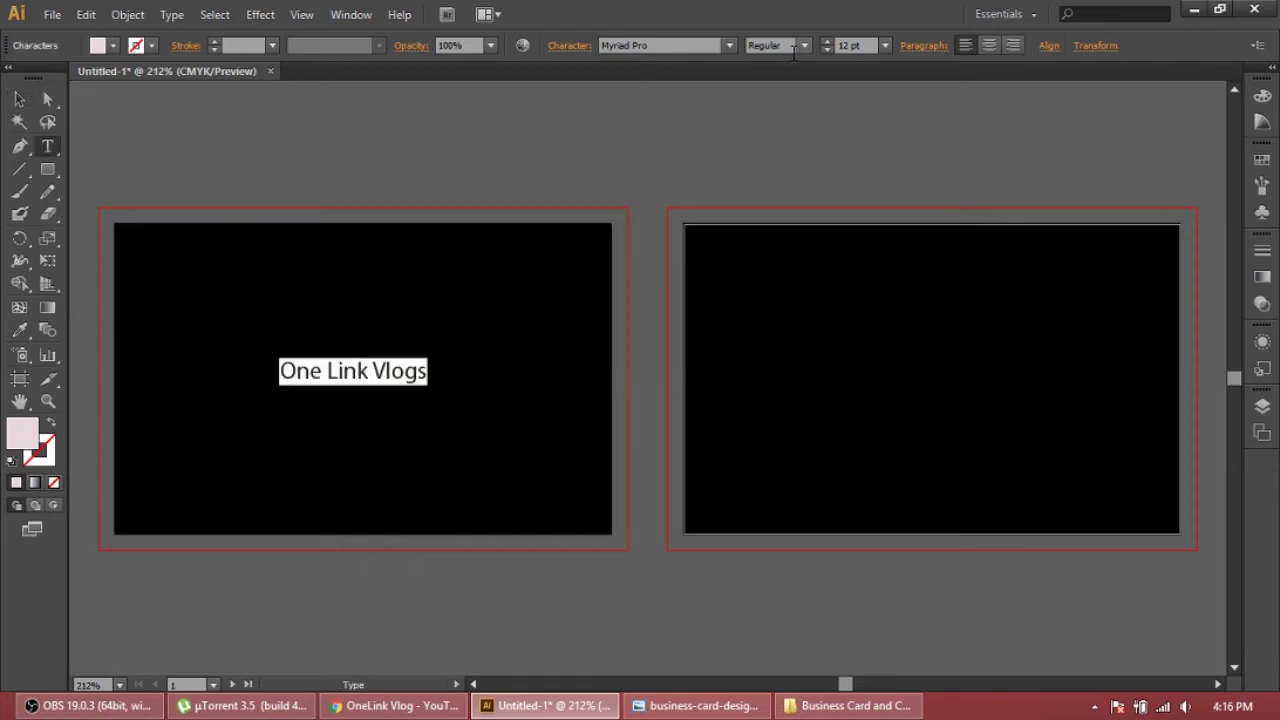
pyautogui.click(849, 45)
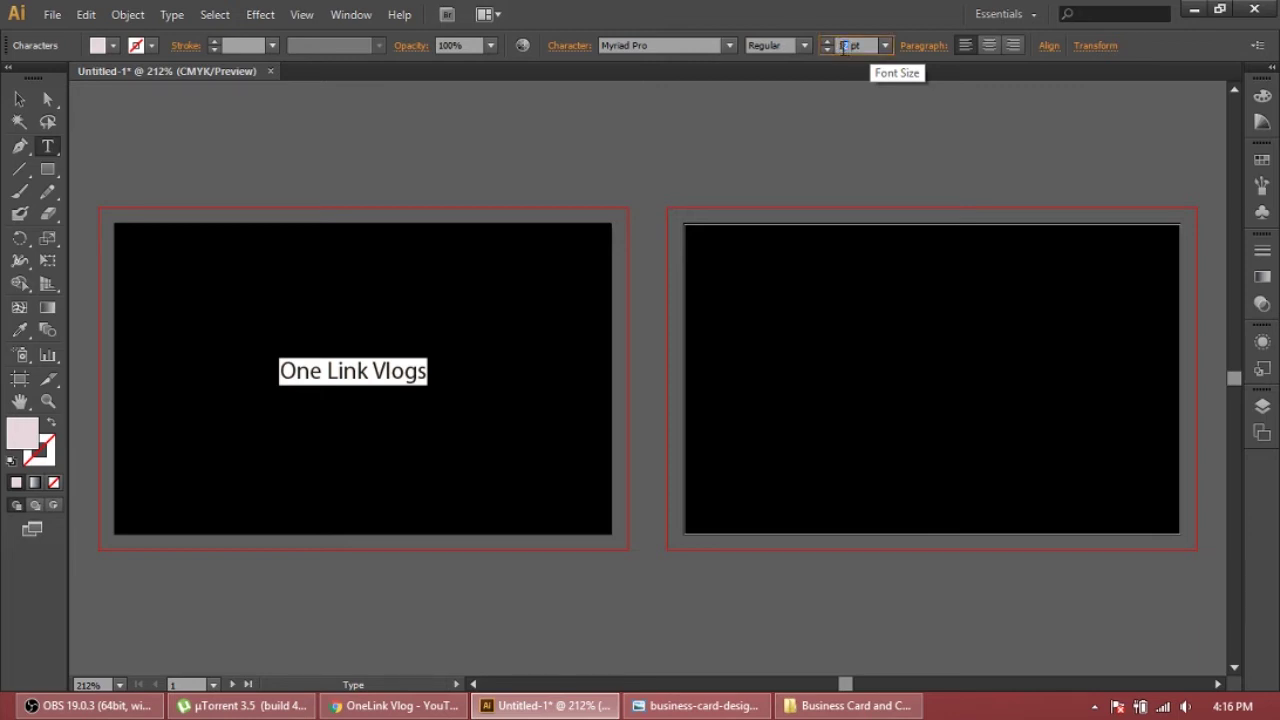
pyautogui.write('30')
pyautogui.press('Return')
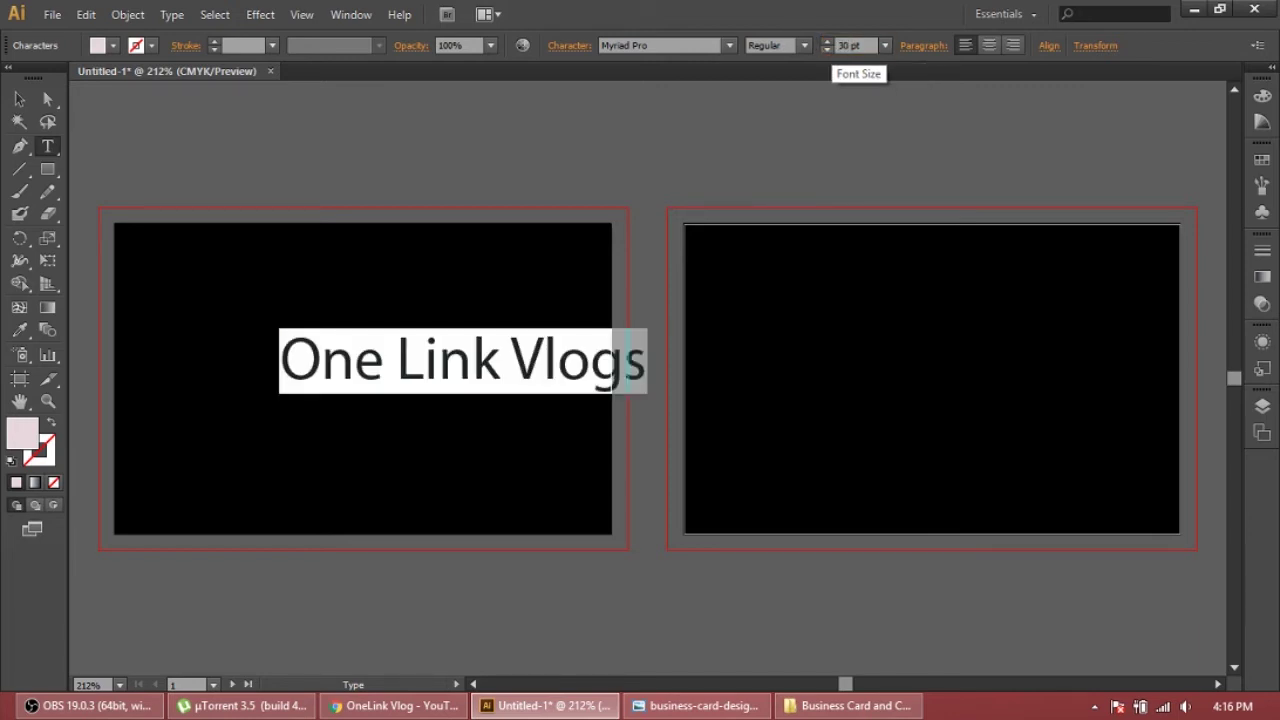
pyautogui.doubleClick(849, 45)
pyautogui.write('20')
pyautogui.press('Return')
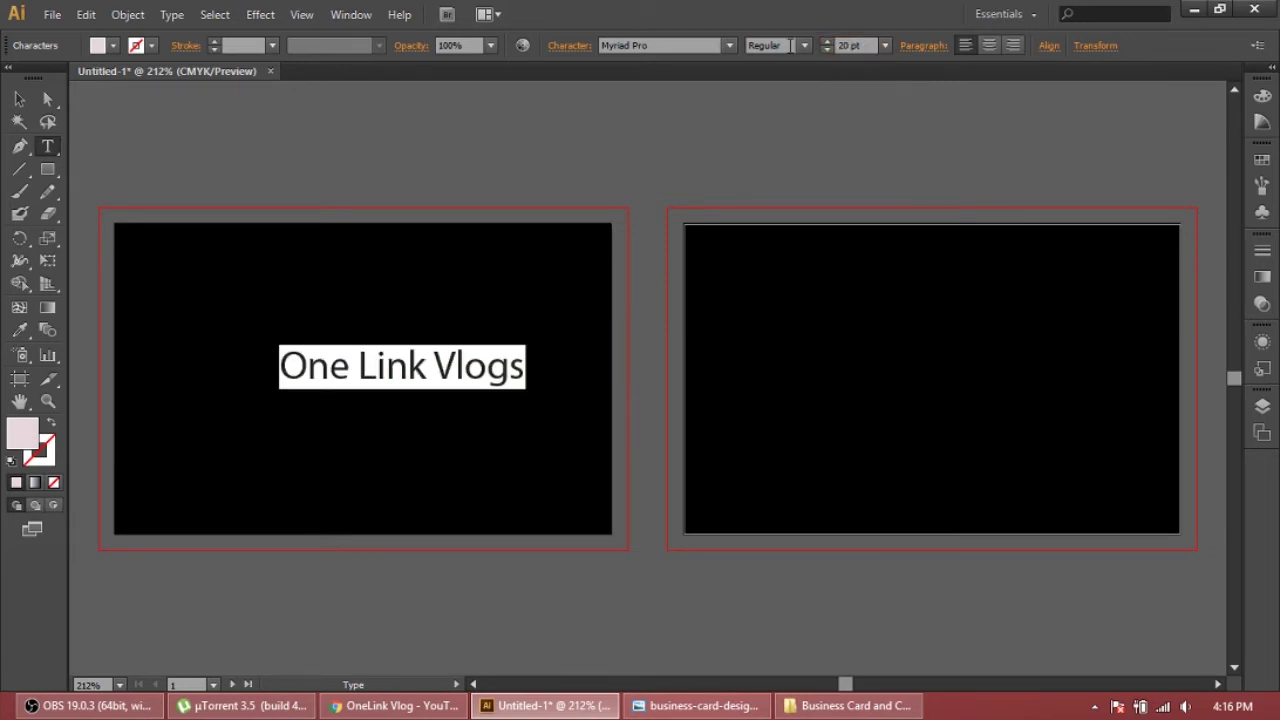
# Keep the text left-aligned and move it toward the centre of the black front card
pyautogui.click(990, 46)
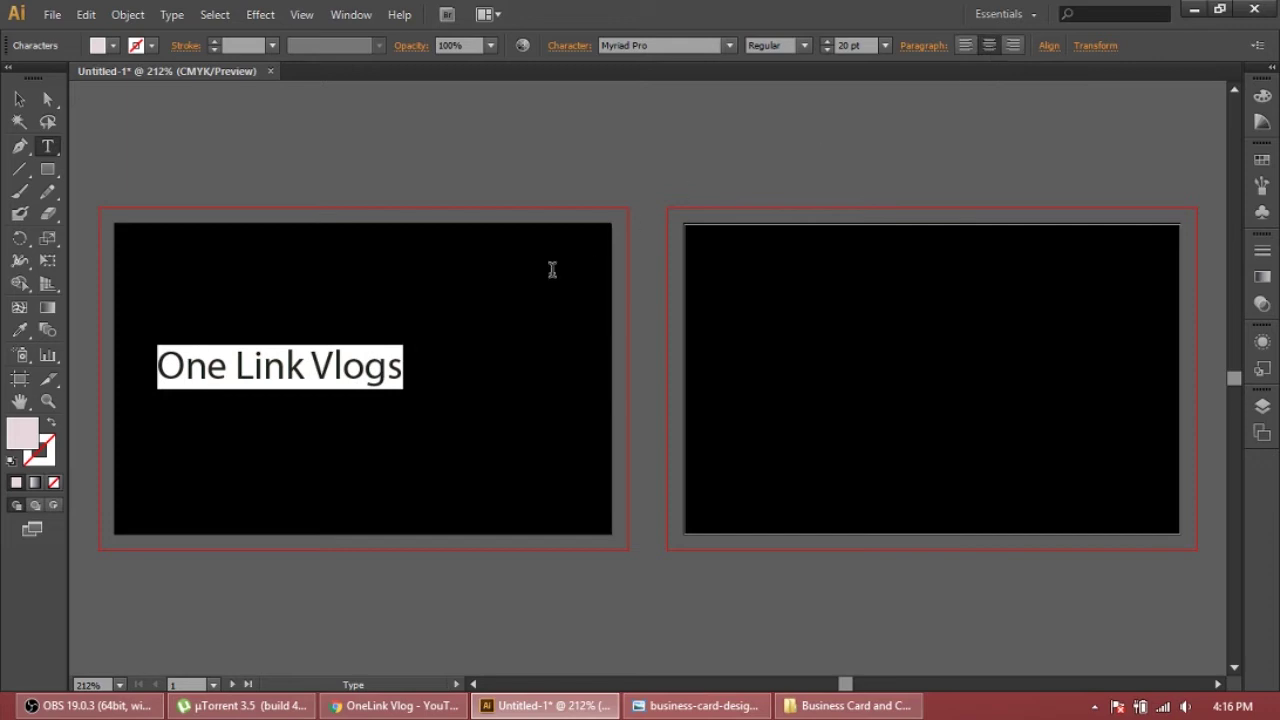
pyautogui.click(967, 46)
pyautogui.click(19, 100)
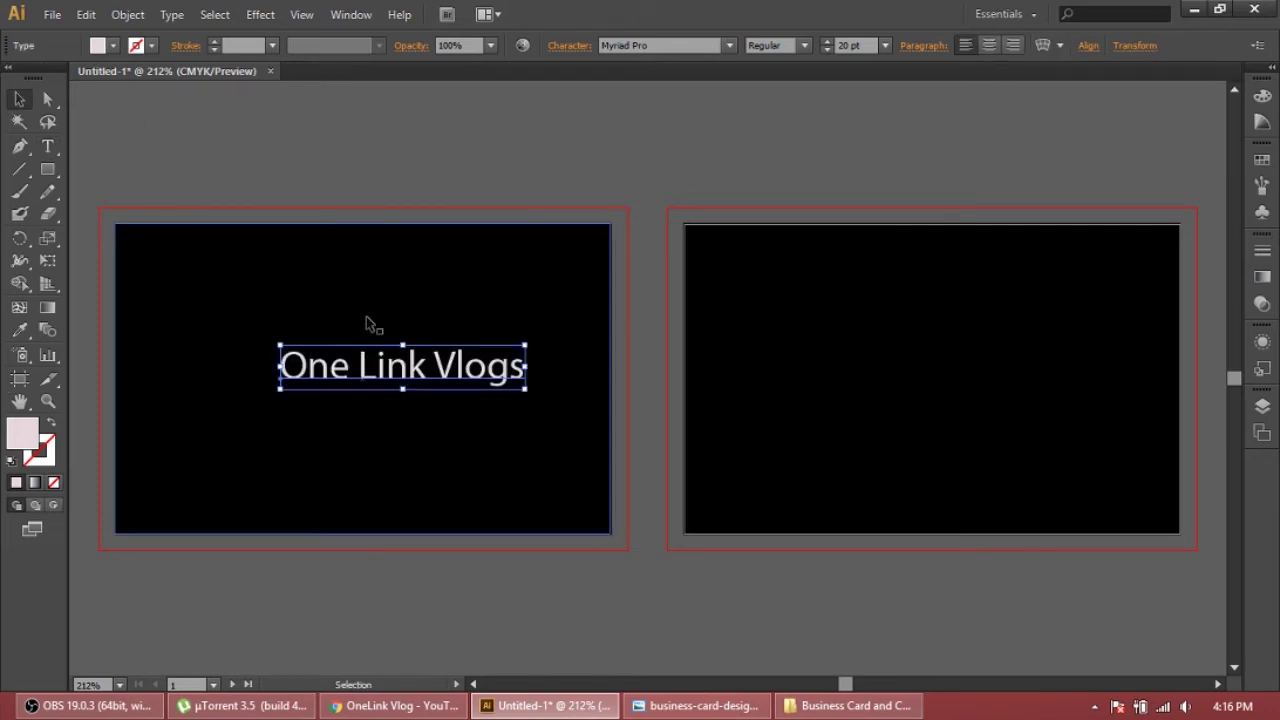
pyautogui.moveTo(410, 372); pyautogui.dragTo(366, 366)
# Re-enter text editing and select all of the 'One Link Vlogs' text
pyautogui.click(446, 437)
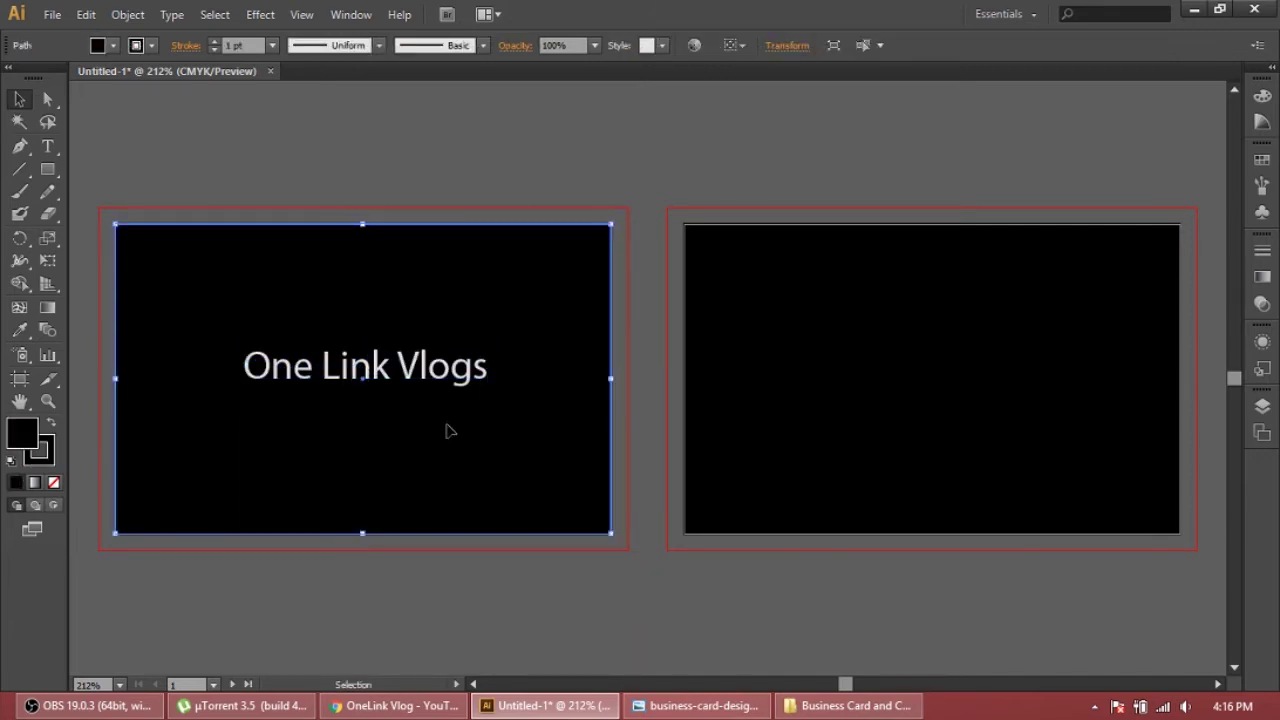
pyautogui.press('t')
pyautogui.click(418, 362)
pyautogui.hotkey('ctrl', 'a')
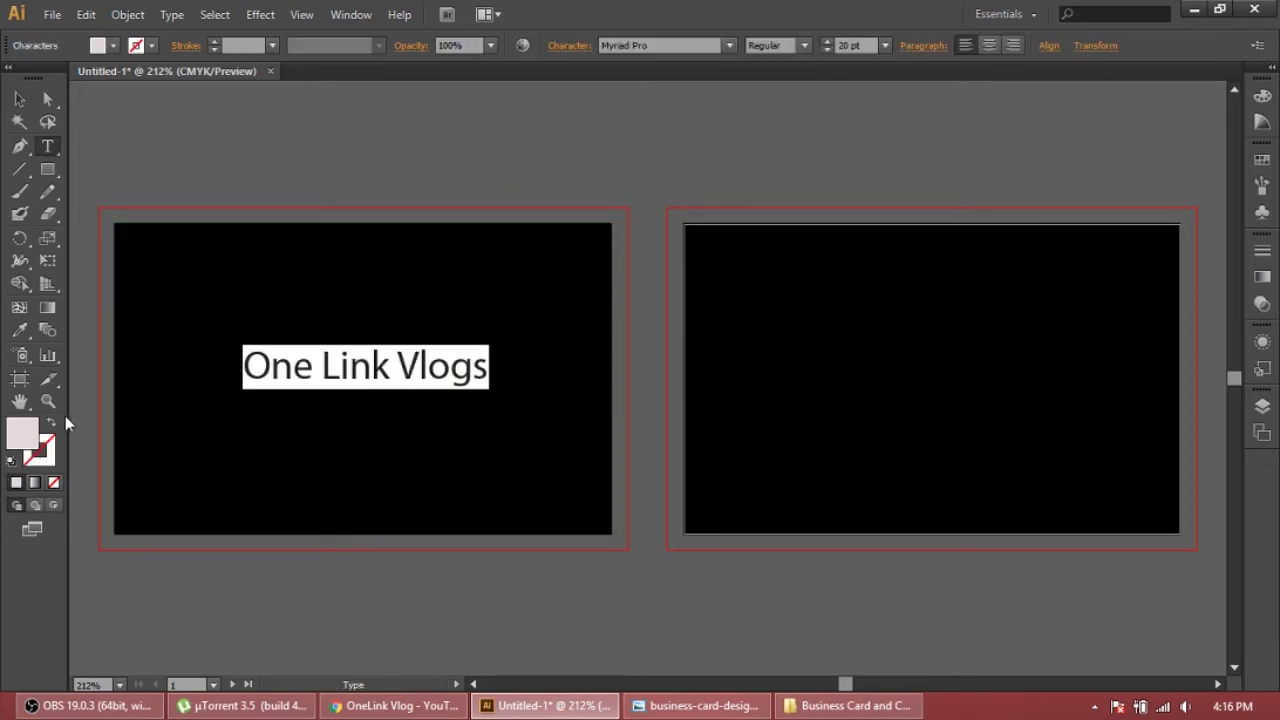
# Open the RAL-Farbtabelle-1 colour chart from the Business Card and Color CMYK folder
pyautogui.click(1194, 14)
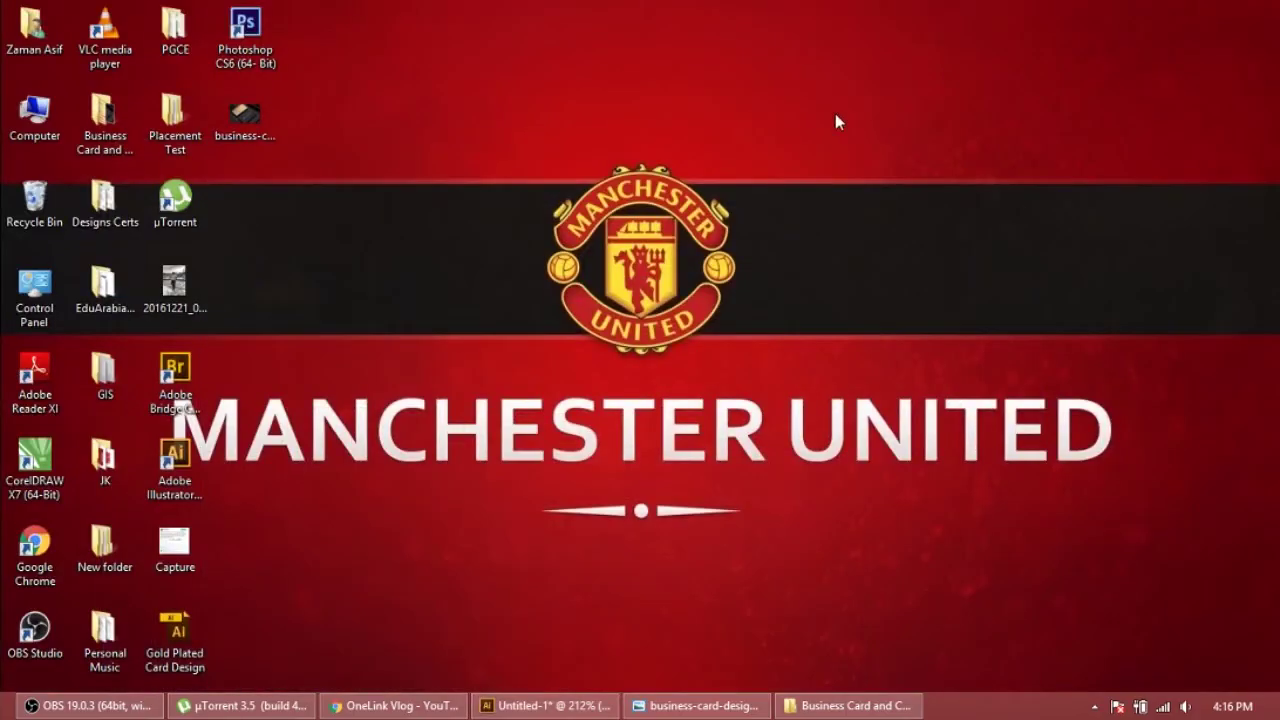
pyautogui.doubleClick(85, 138)
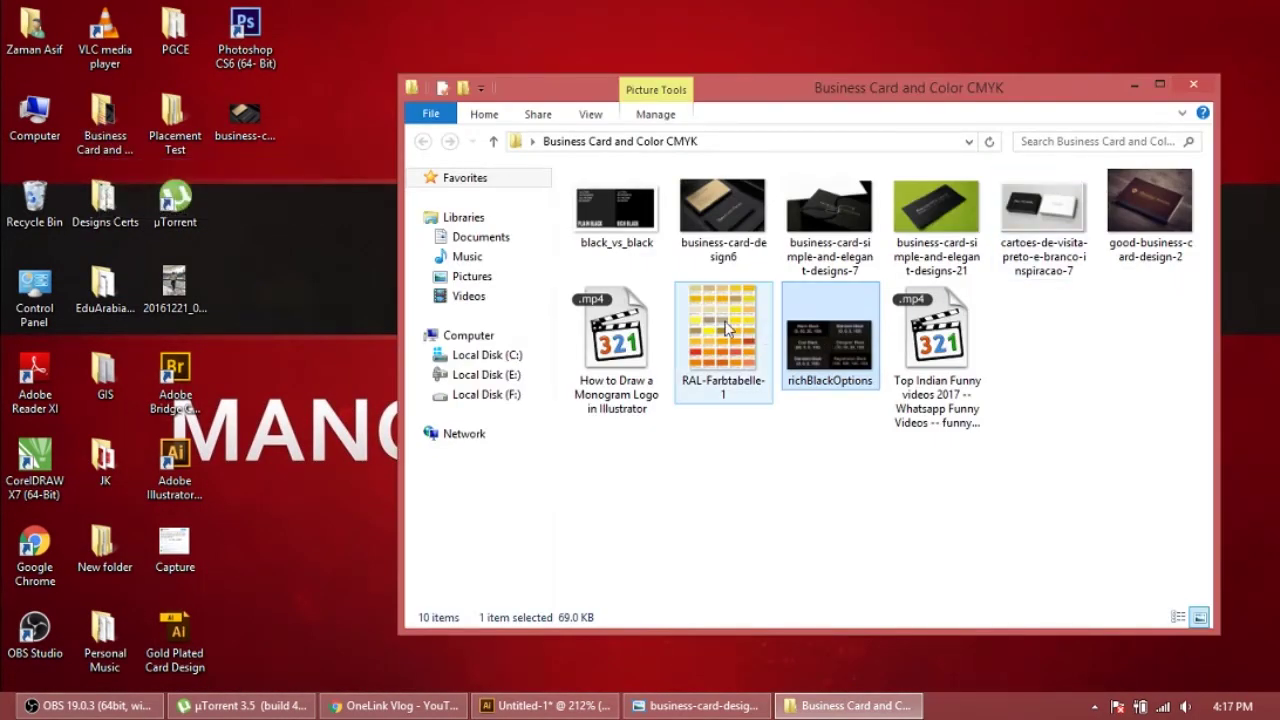
pyautogui.doubleClick(727, 330)
pyautogui.scroll(3, 580, 266)
# Pan through the RAL chart rows from 1013 to 2007, then minimize the viewer and folder
pyautogui.moveTo(609, 143); pyautogui.dragTo(604, 356)
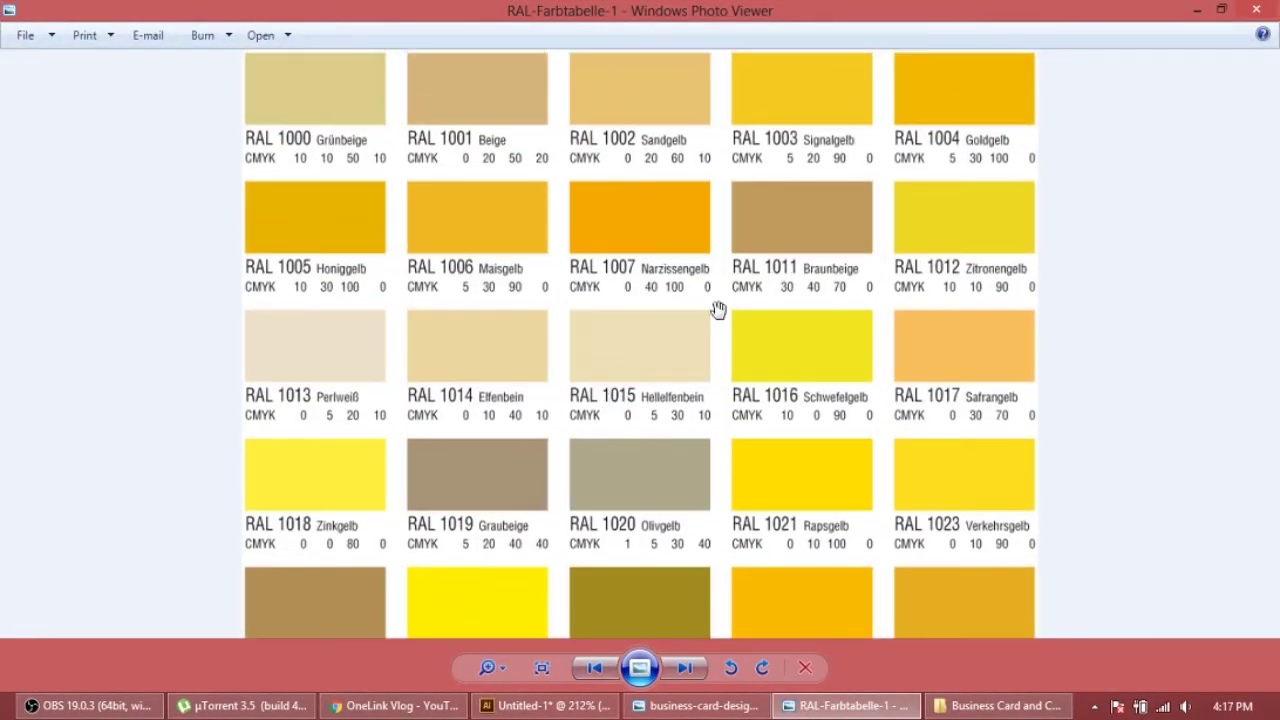
pyautogui.moveTo(700, 357); pyautogui.dragTo(747, 179)
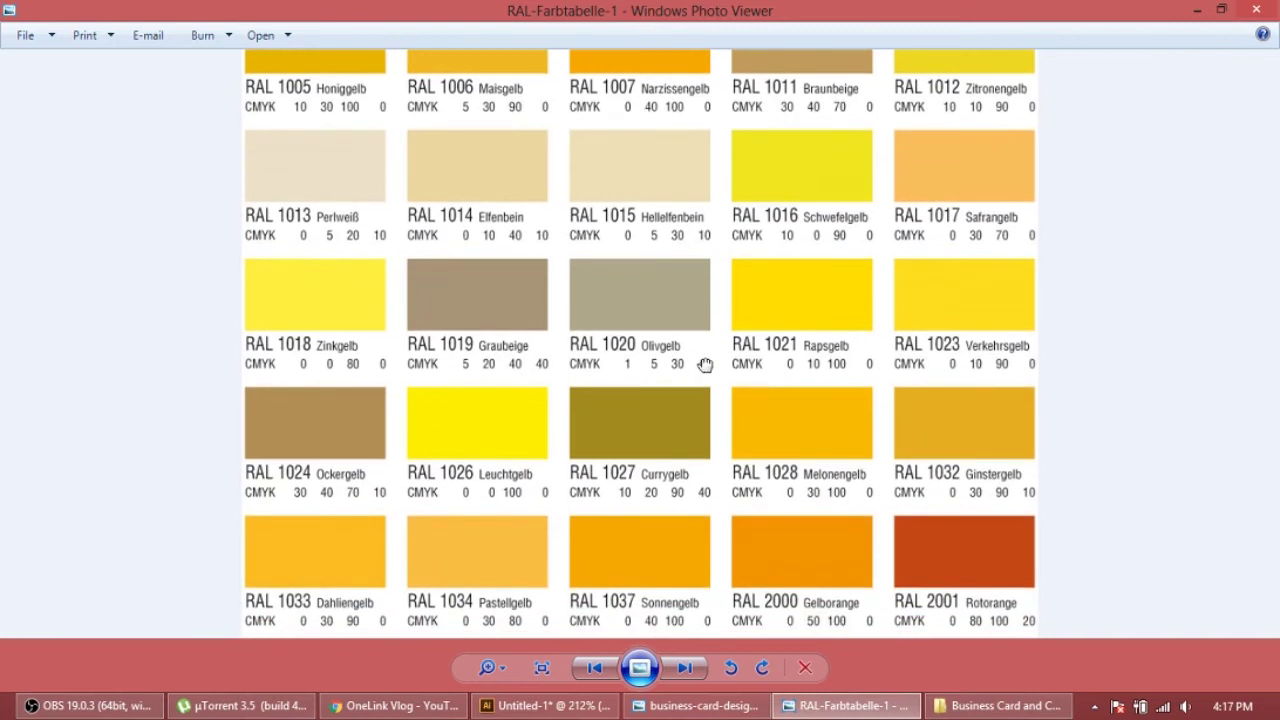
pyautogui.moveTo(705, 365); pyautogui.dragTo(737, 180)
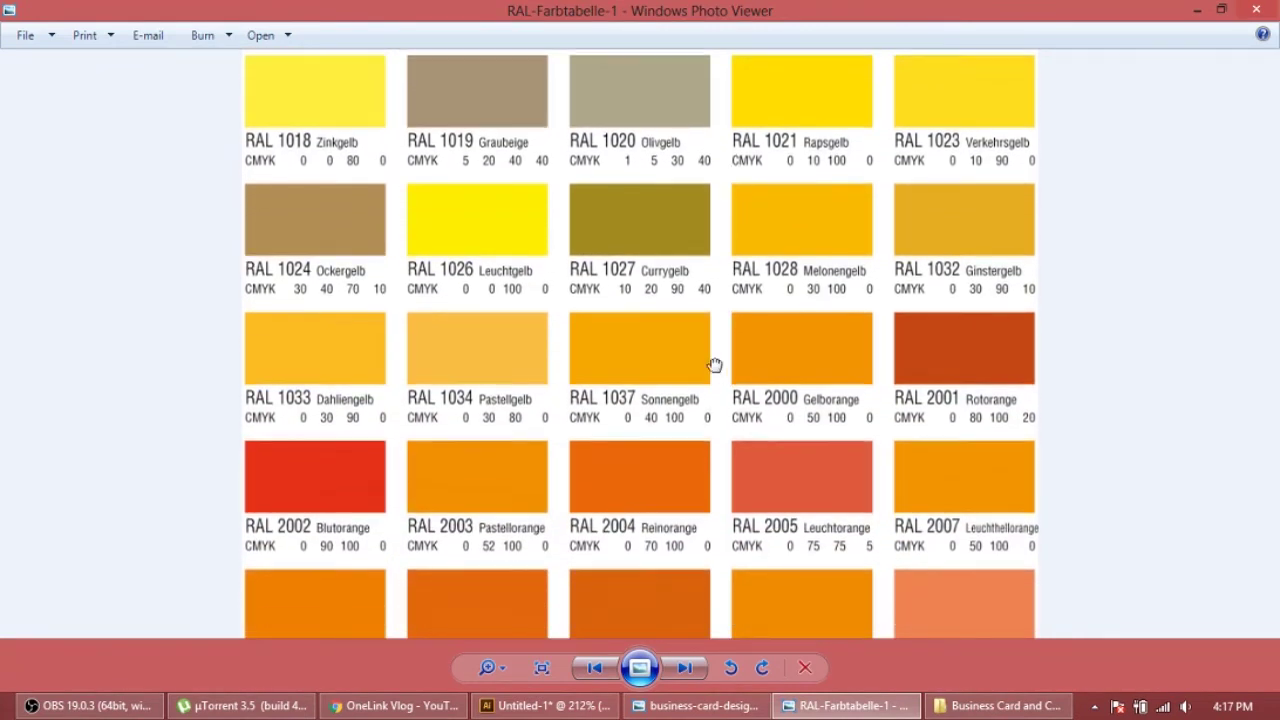
pyautogui.moveTo(714, 365); pyautogui.dragTo(711, 263)
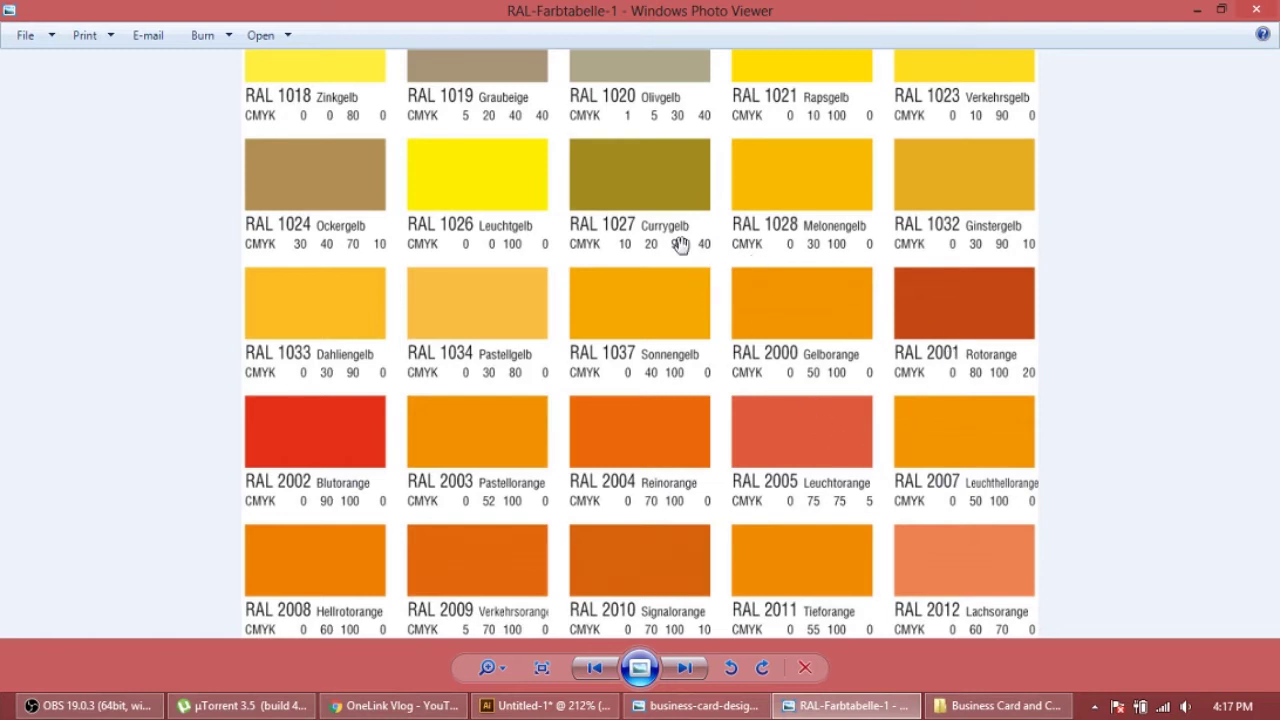
pyautogui.moveTo(654, 184); pyautogui.dragTo(634, 291)
pyautogui.moveTo(663, 186); pyautogui.dragTo(739, 336)
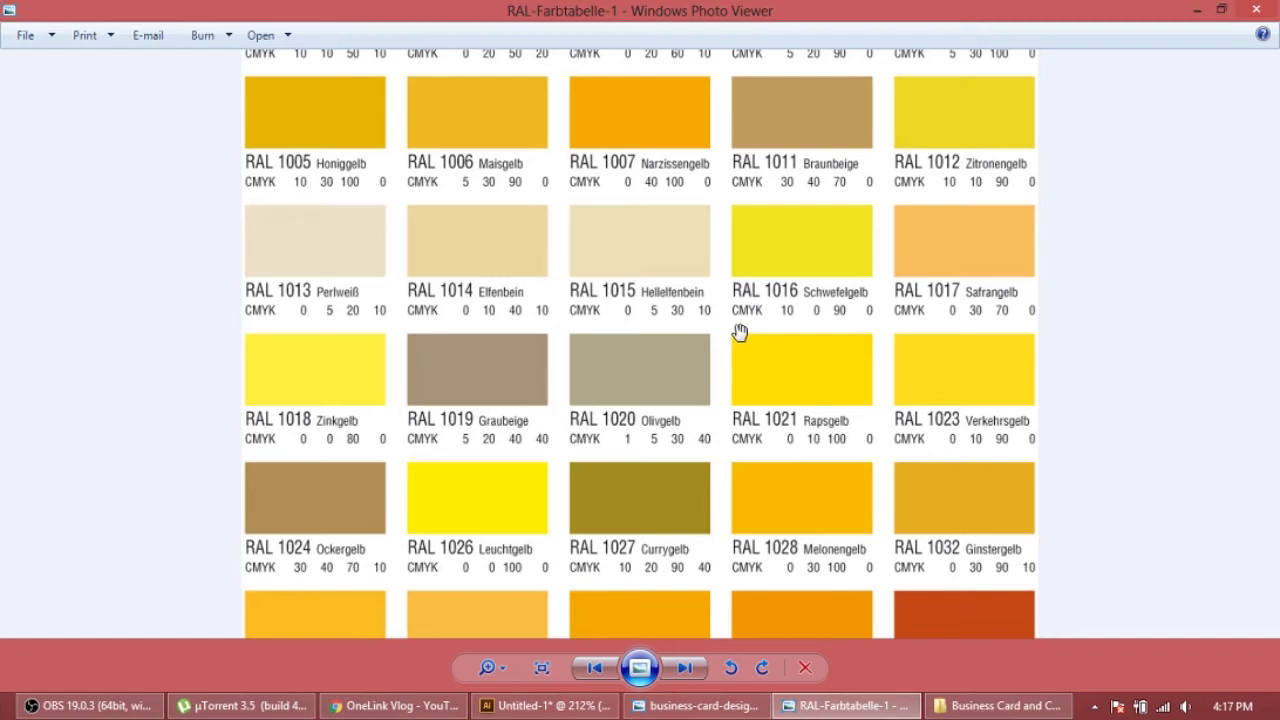
pyautogui.moveTo(683, 409); pyautogui.dragTo(749, 283)
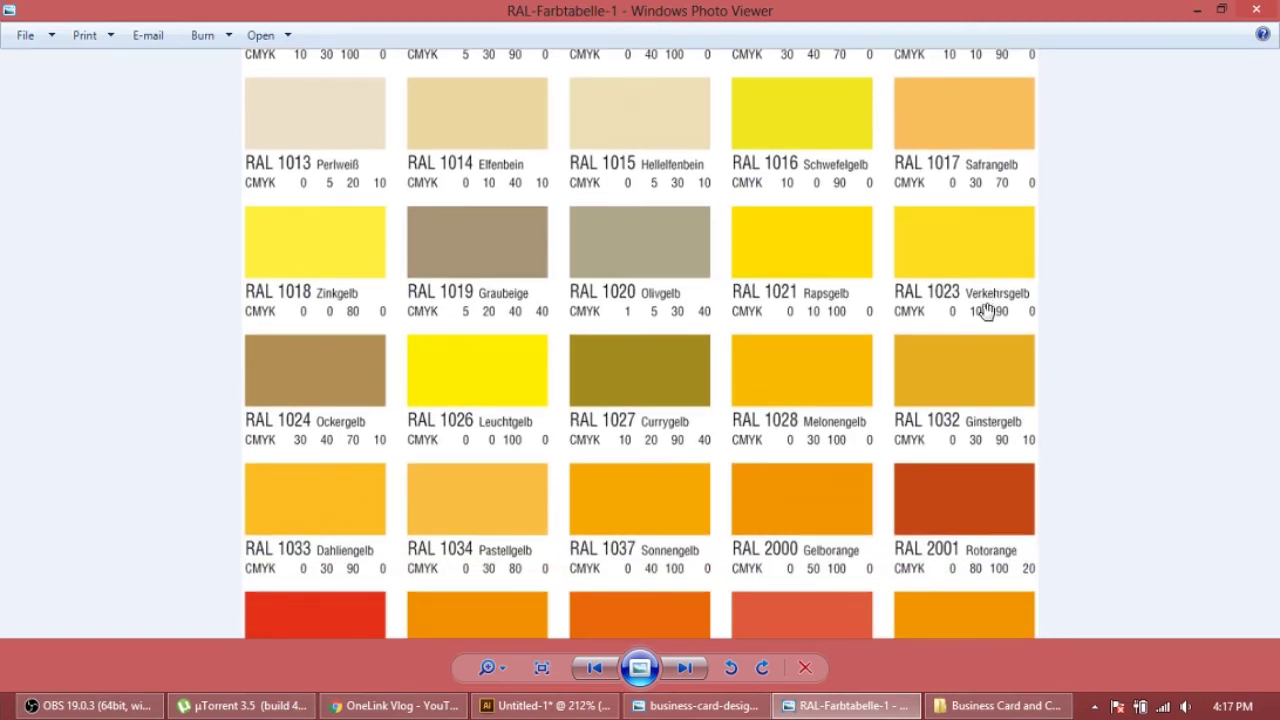
pyautogui.moveTo(720, 389); pyautogui.dragTo(737, 320)
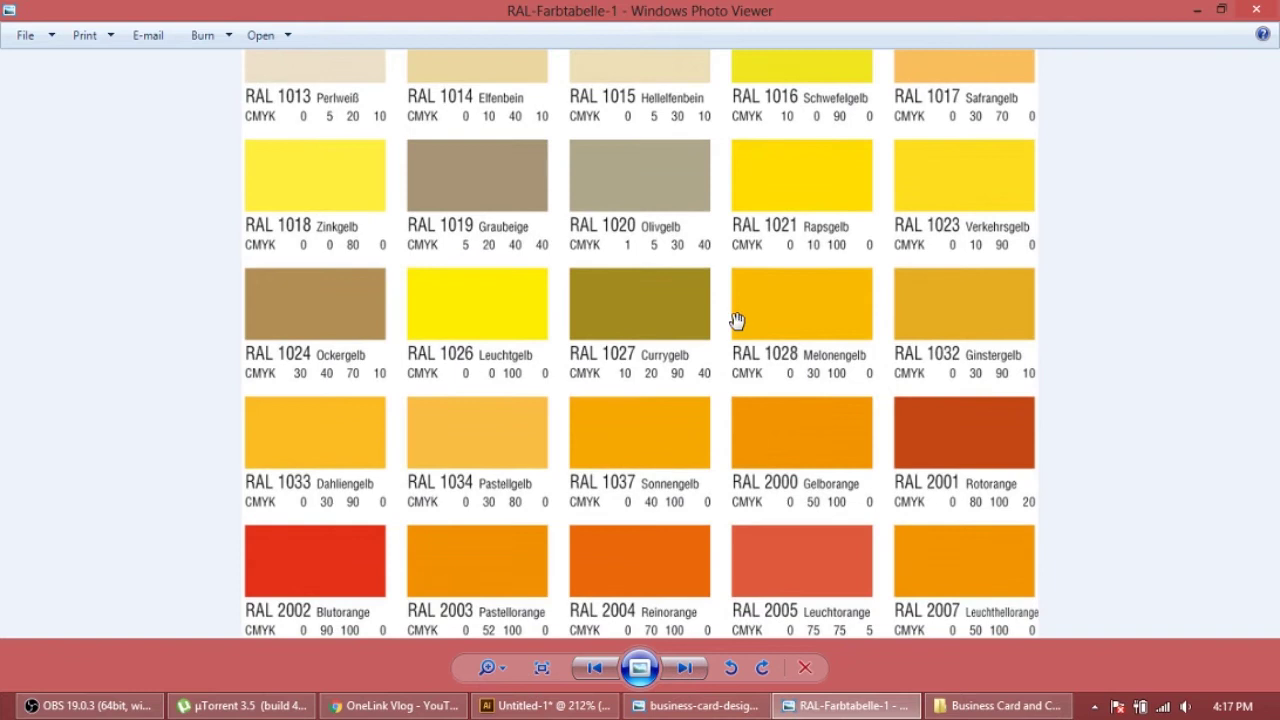
pyautogui.click(1197, 14)
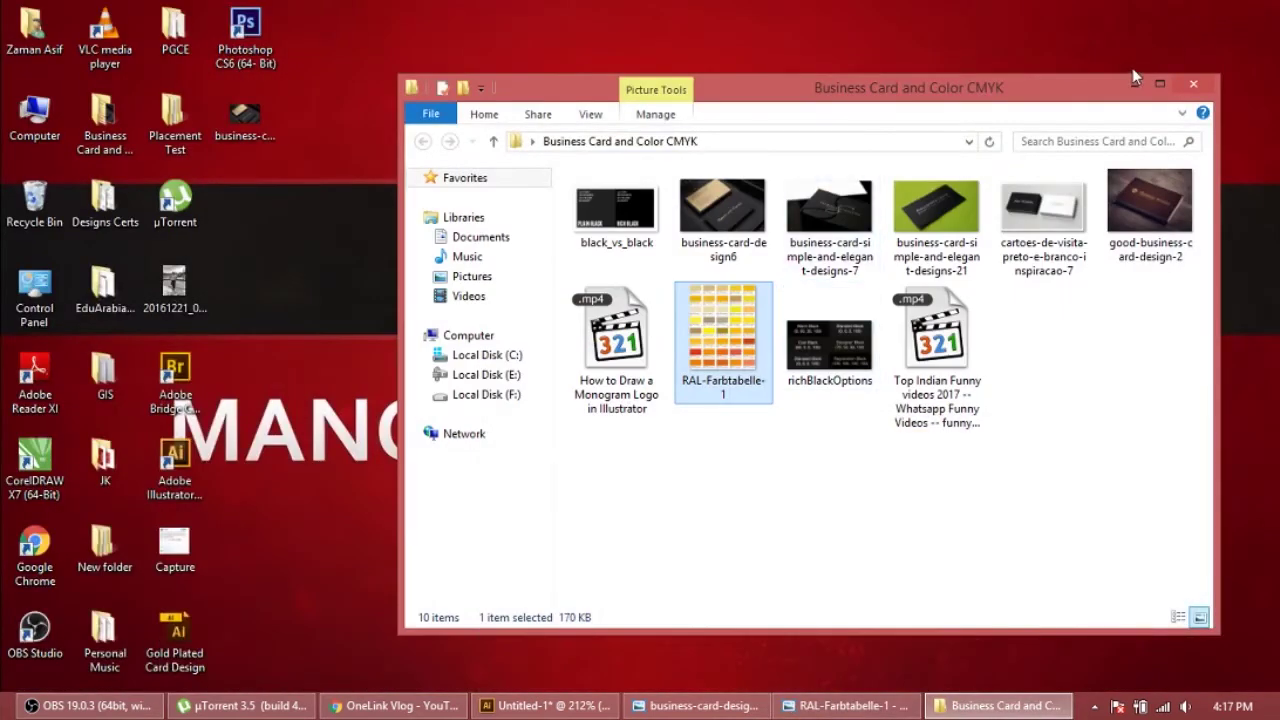
pyautogui.click(1159, 84)
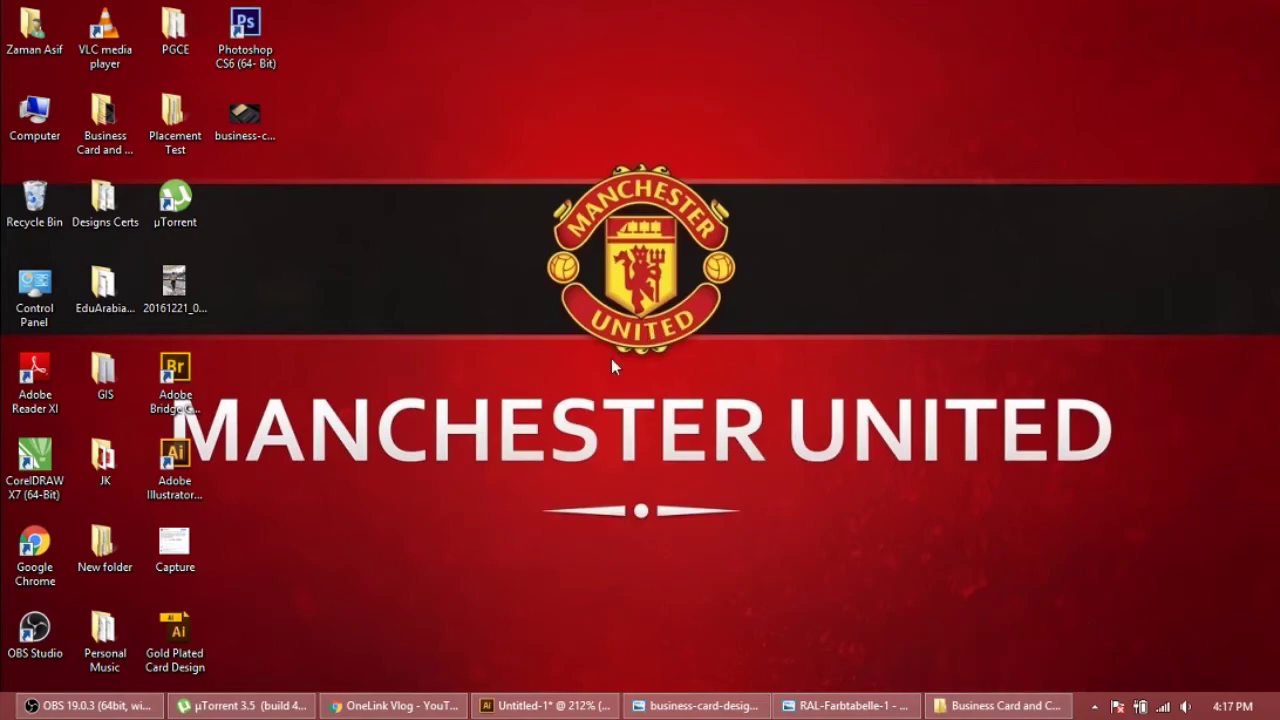
# Try a C0 M30 Y0 K100 fill on the text, then undo it, keeping the pale pink
pyautogui.click(545, 705)
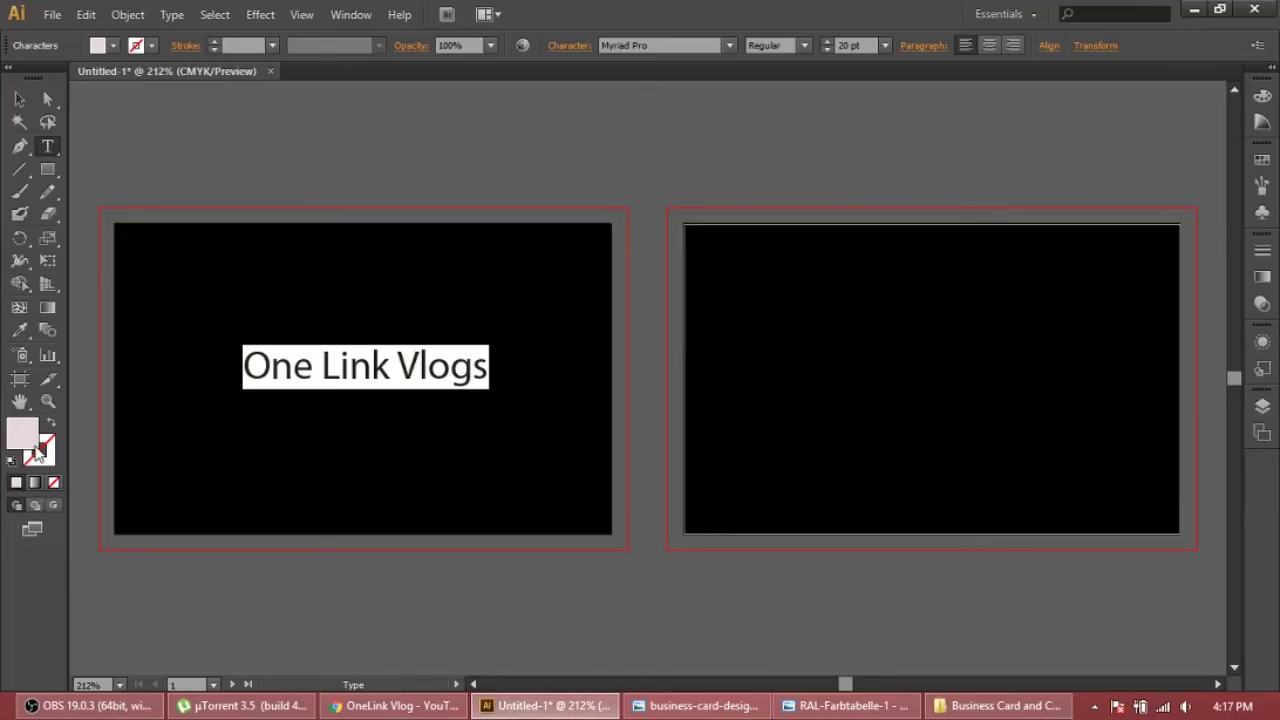
pyautogui.doubleClick(28, 438)
pyautogui.click(850, 398)
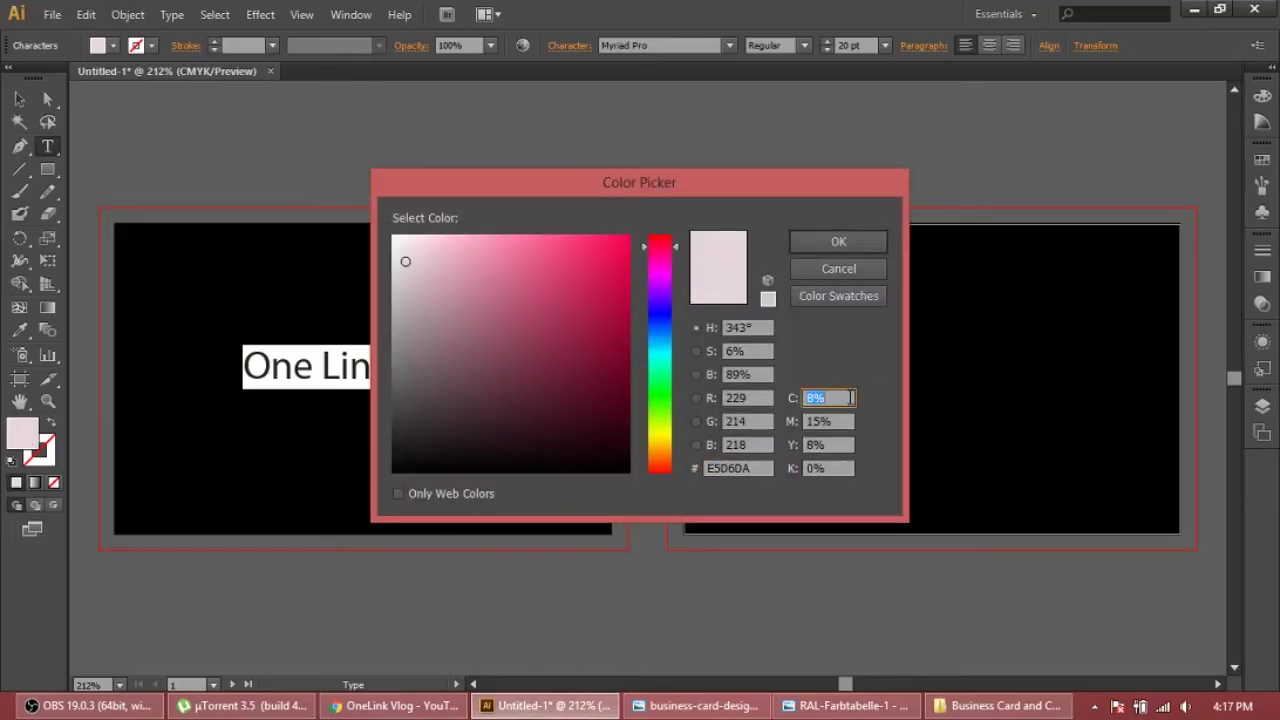
pyautogui.write('0')
pyautogui.press('Tab')
pyautogui.write('30')
pyautogui.press('Tab')
pyautogui.write('0')
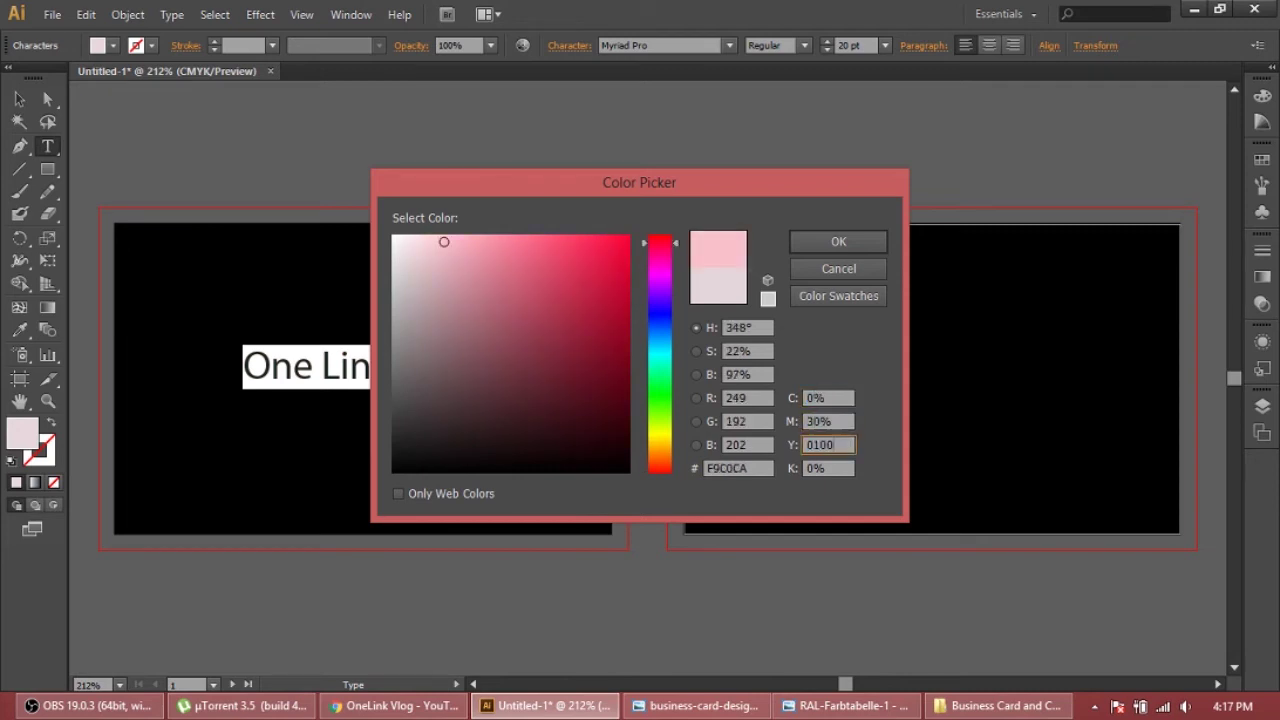
pyautogui.press('Tab')
pyautogui.write('100')
pyautogui.press('Tab')
pyautogui.press('Return')
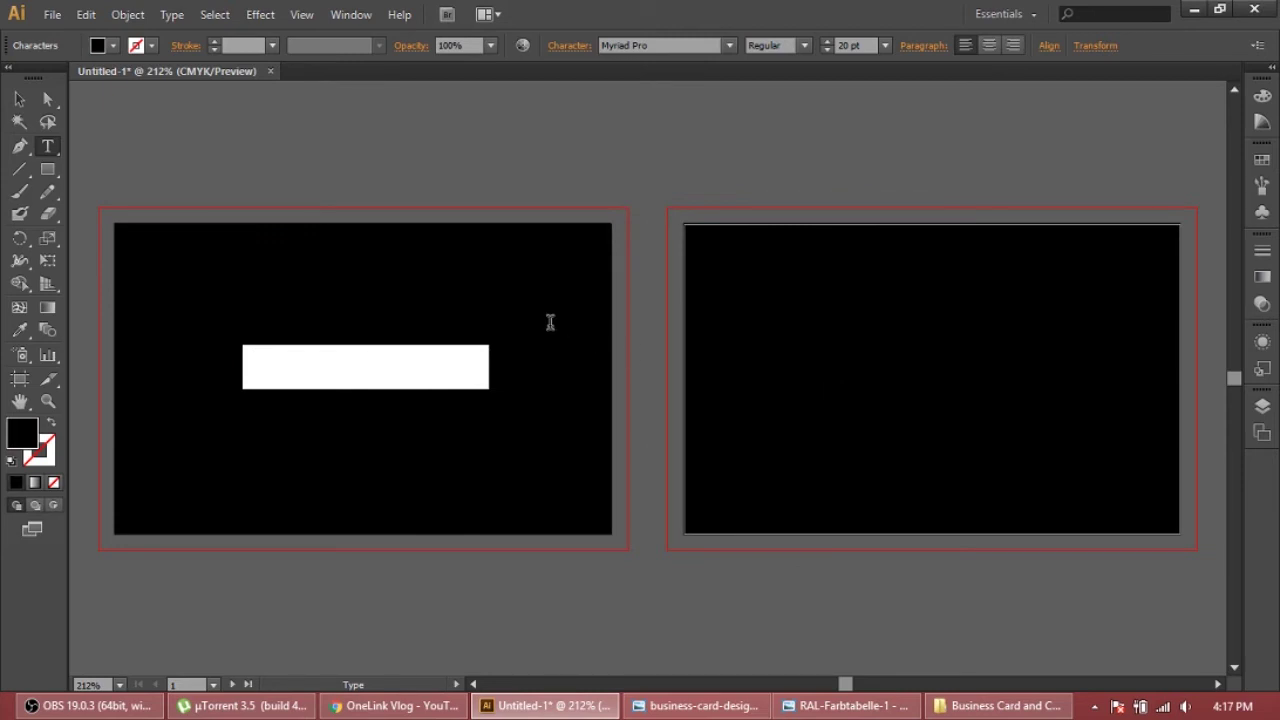
pyautogui.hotkey('ctrl', 'z')
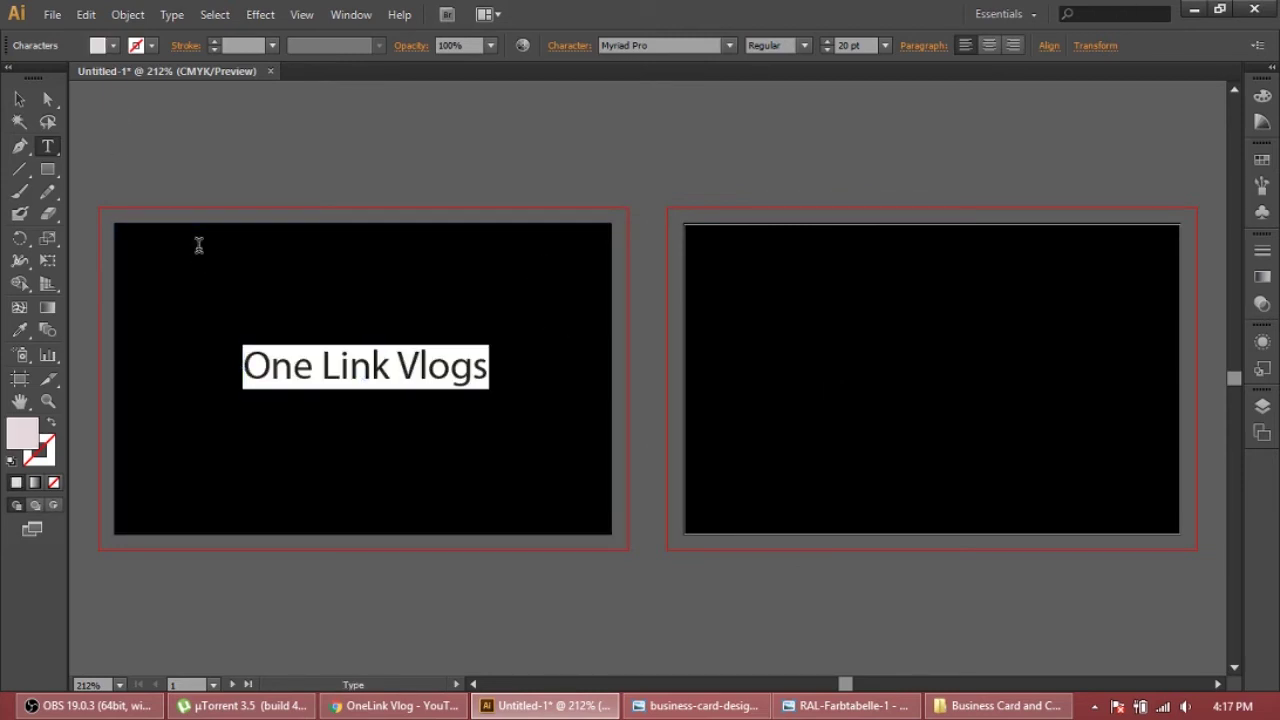
pyautogui.click(24, 94)
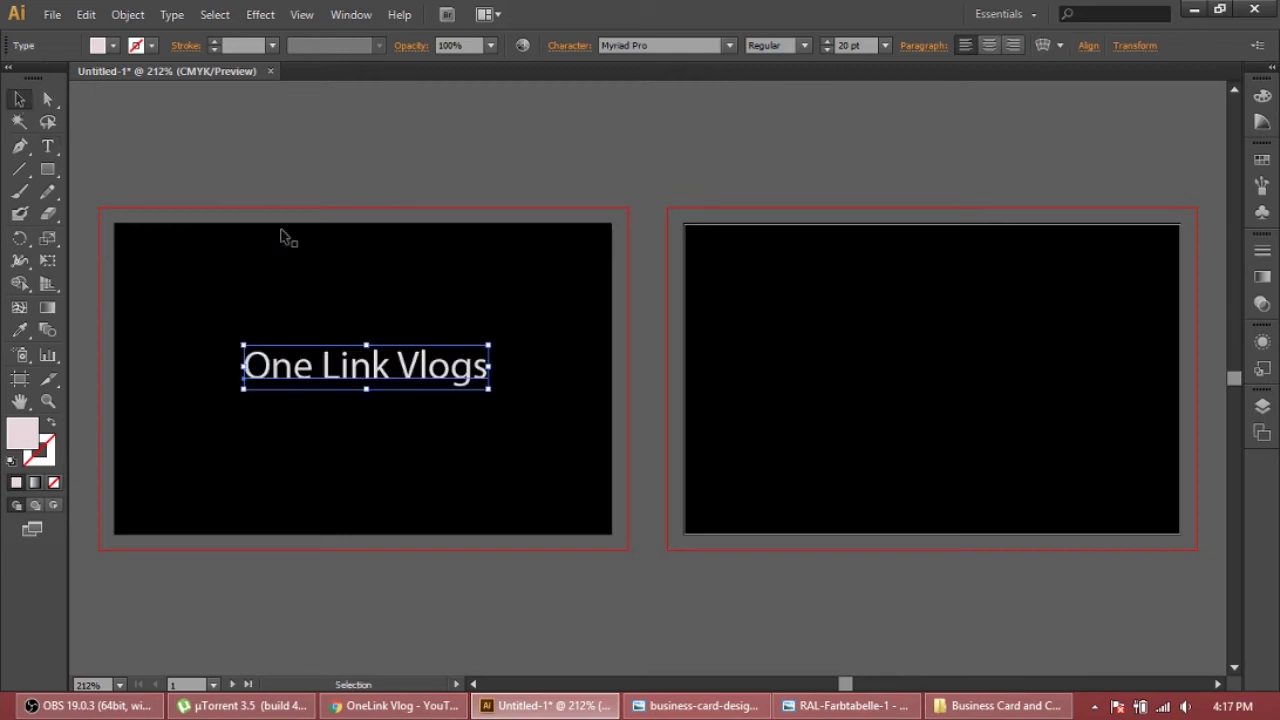
# Check the RAL colour chart again in Photo Viewer and minimize it
pyautogui.click(840, 705)
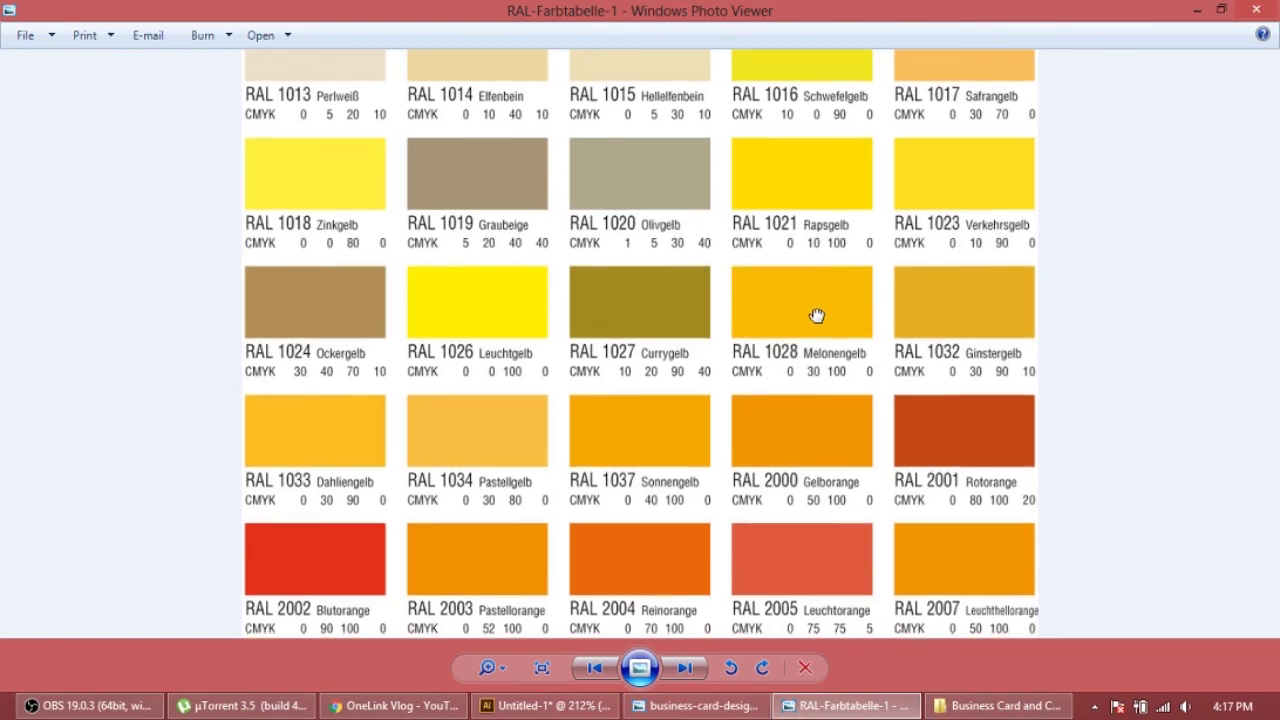
pyautogui.scroll(-1, 817, 314)
pyautogui.moveTo(817, 314); pyautogui.dragTo(817, 323)
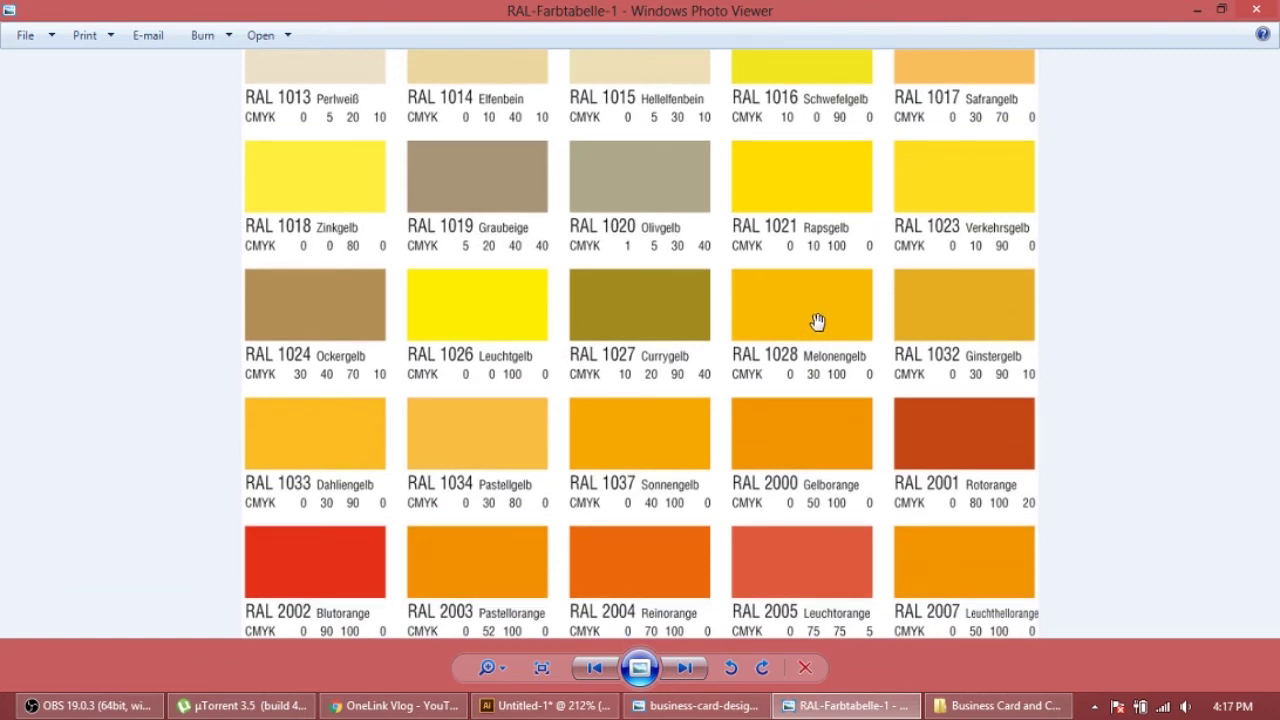
pyautogui.click(1196, 9)
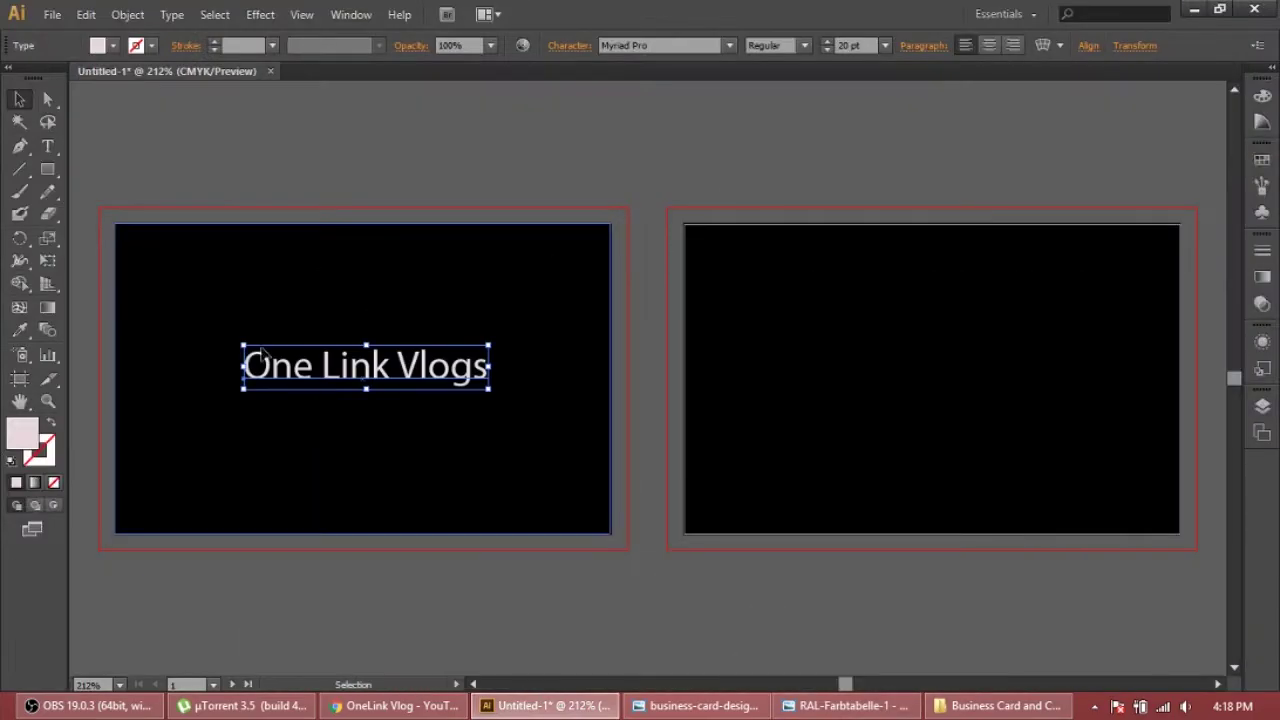
# Fill 'One Link Vlogs' with gold C0 M30 Y90 K1
pyautogui.doubleClick(30, 438)
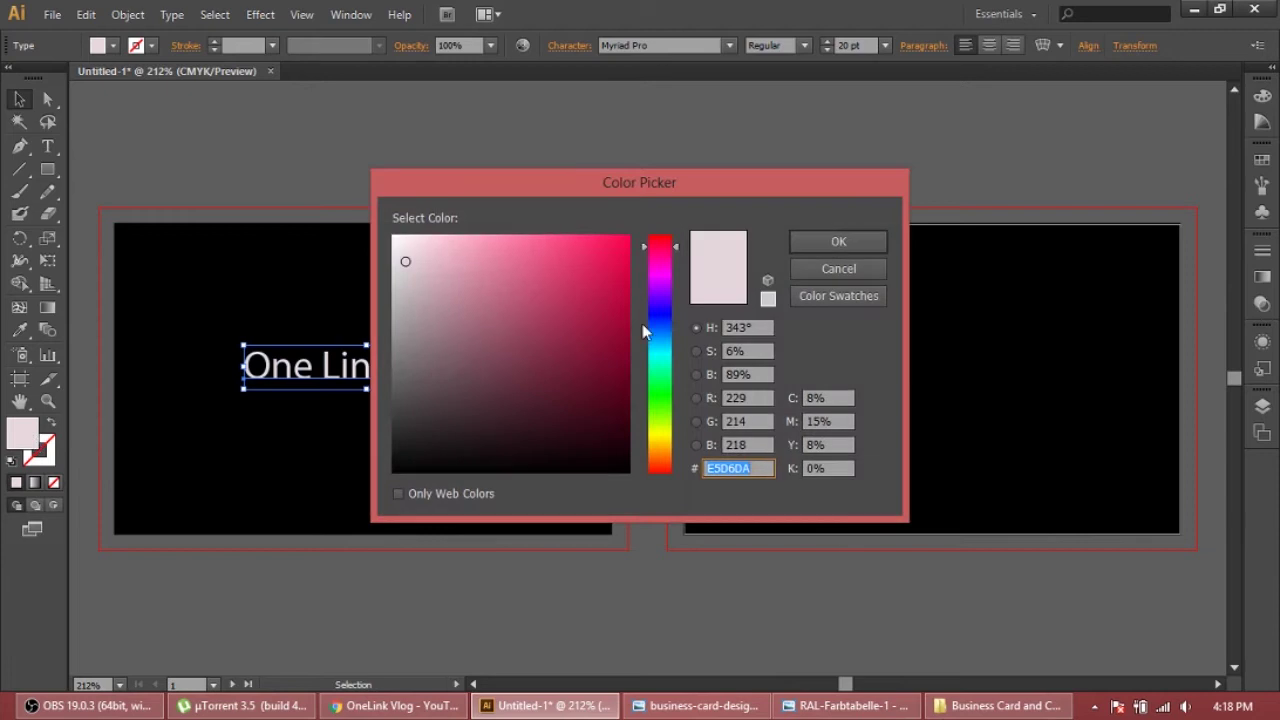
pyautogui.click(819, 397)
pyautogui.write('0')
pyautogui.press('Tab')
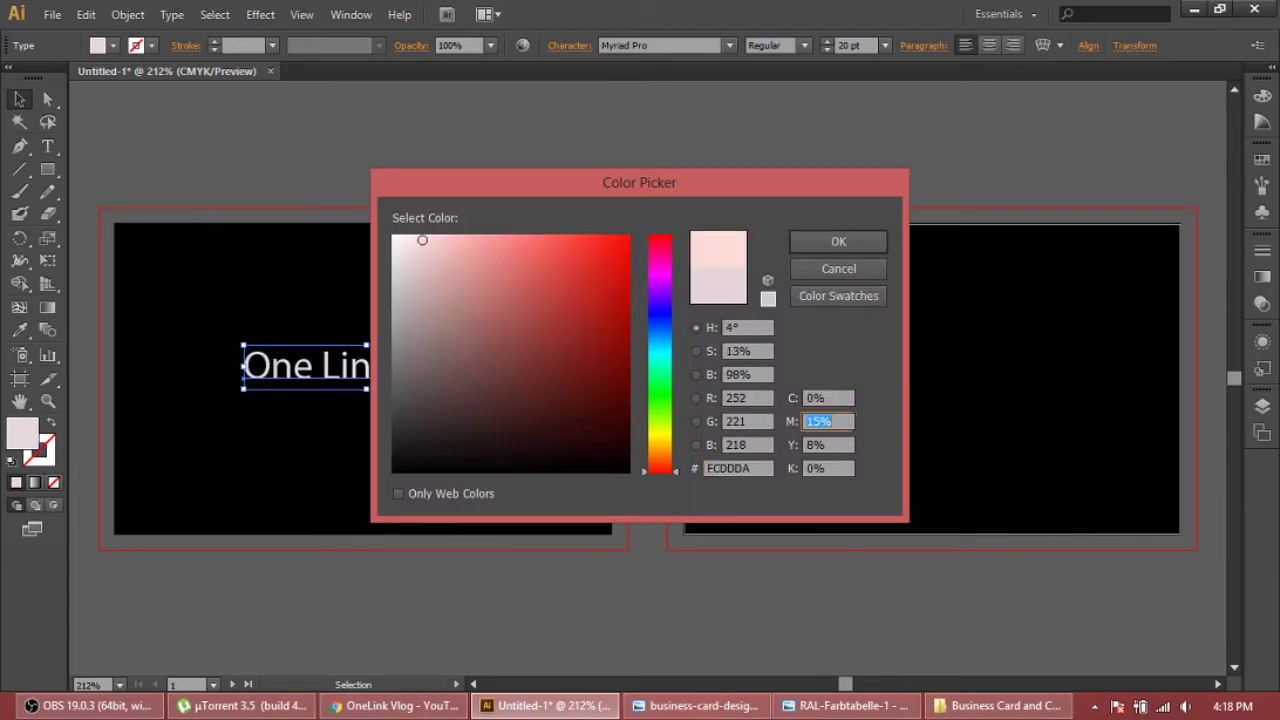
pyautogui.write('30')
pyautogui.press('Tab')
pyautogui.write('90')
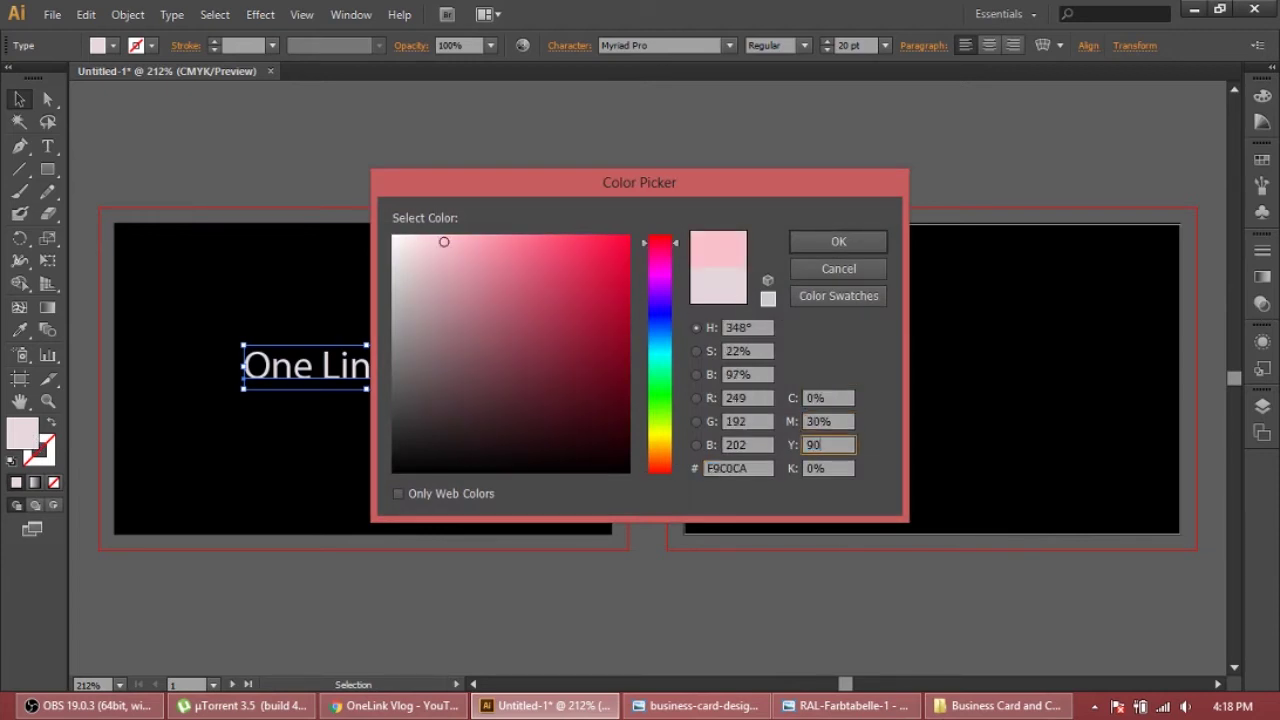
pyautogui.press('Tab')
pyautogui.write('1')
pyautogui.press('Return')
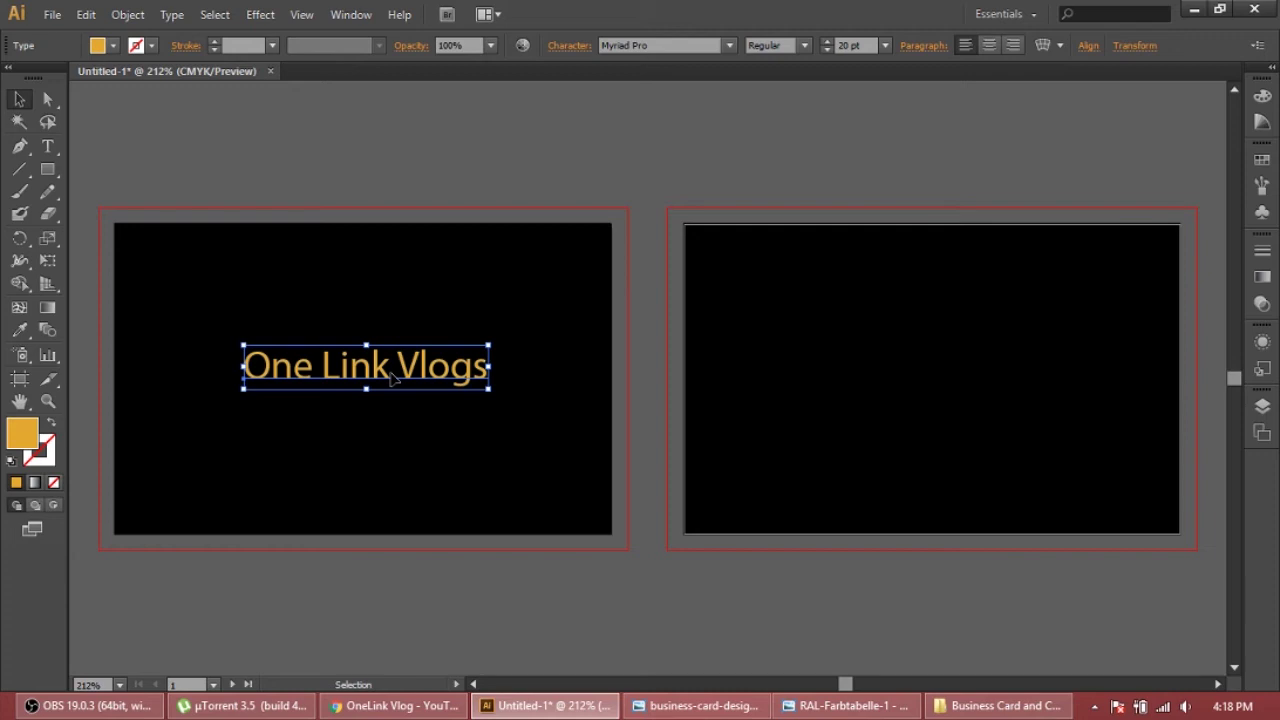
# Nudge the front card background up and draw an inset rectangle on the back card
pyautogui.click(473, 323)
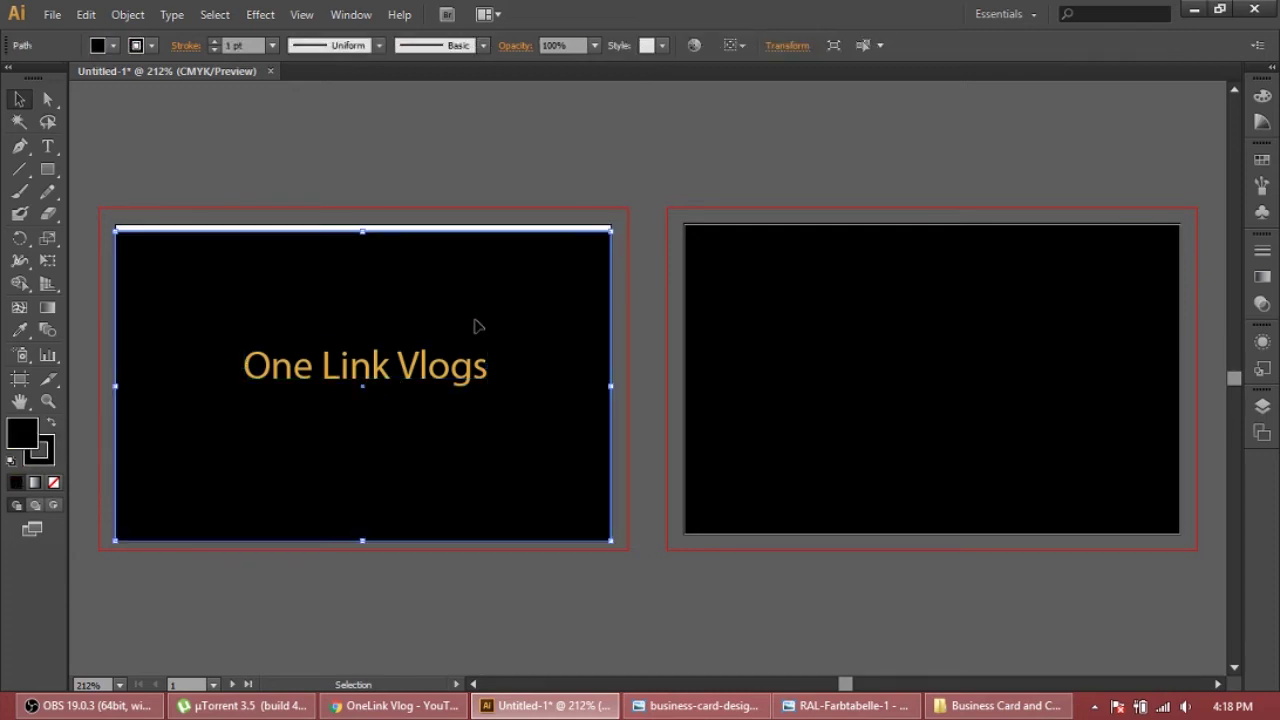
pyautogui.moveTo(263, 266); pyautogui.dragTo(262, 268)
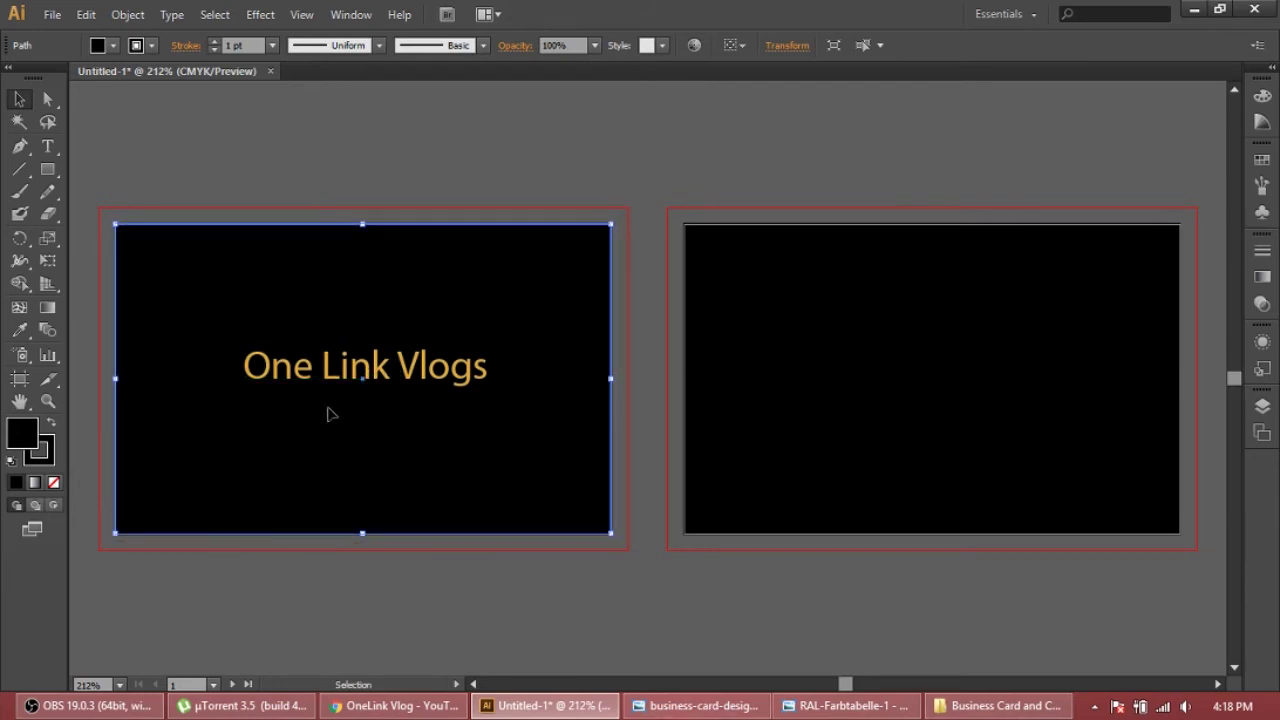
pyautogui.click(47, 169)
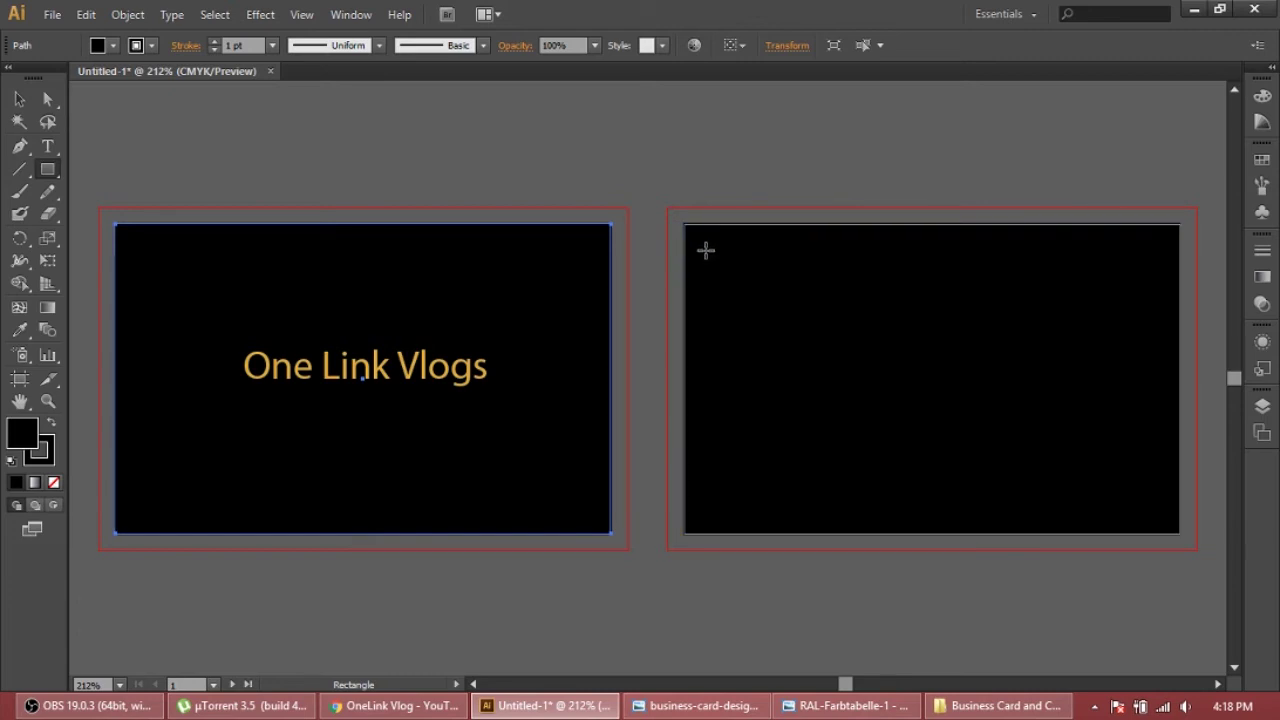
pyautogui.moveTo(706, 250); pyautogui.dragTo(1159, 505)
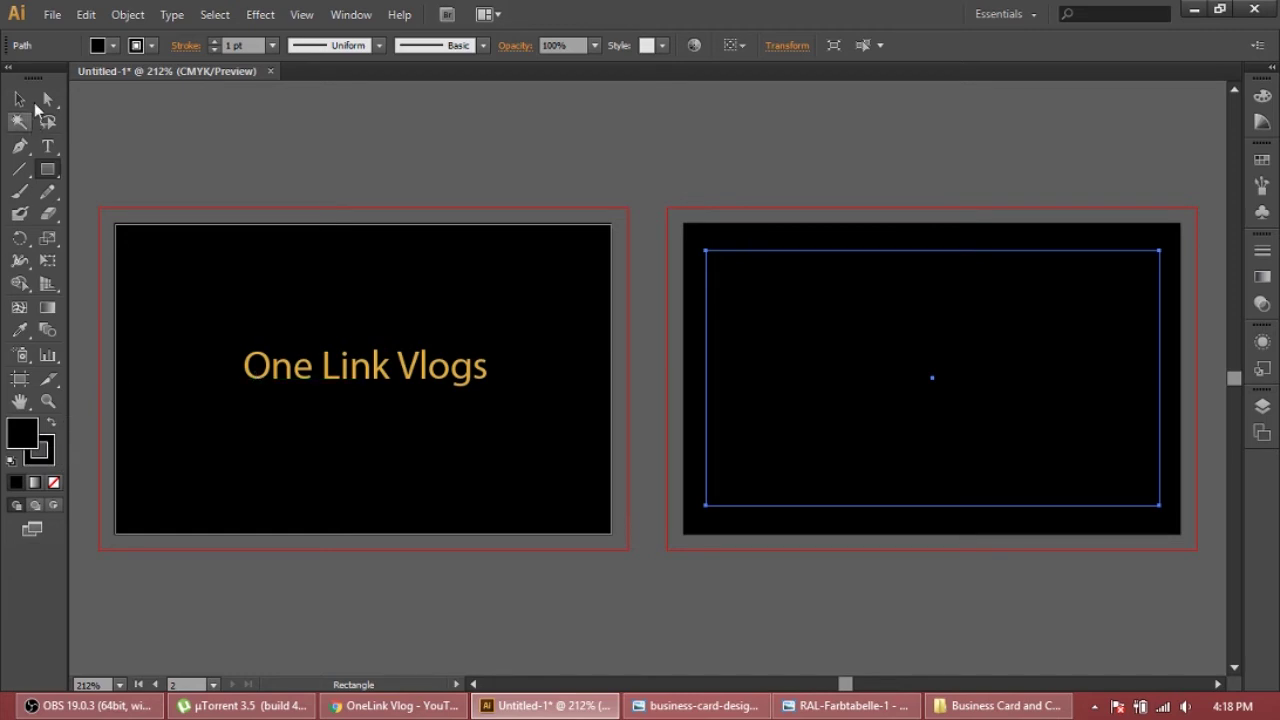
# Check the gold text's fill values without changing them
pyautogui.click(19, 99)
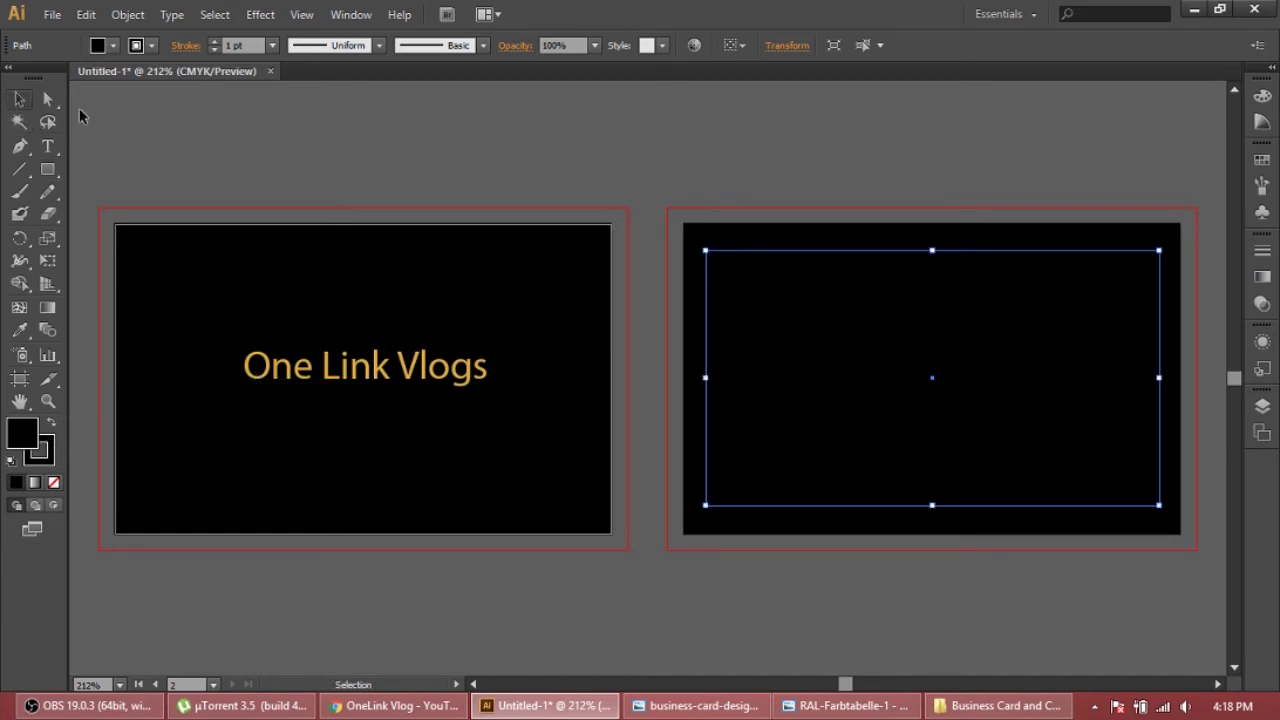
pyautogui.click(328, 368)
pyautogui.doubleClick(20, 437)
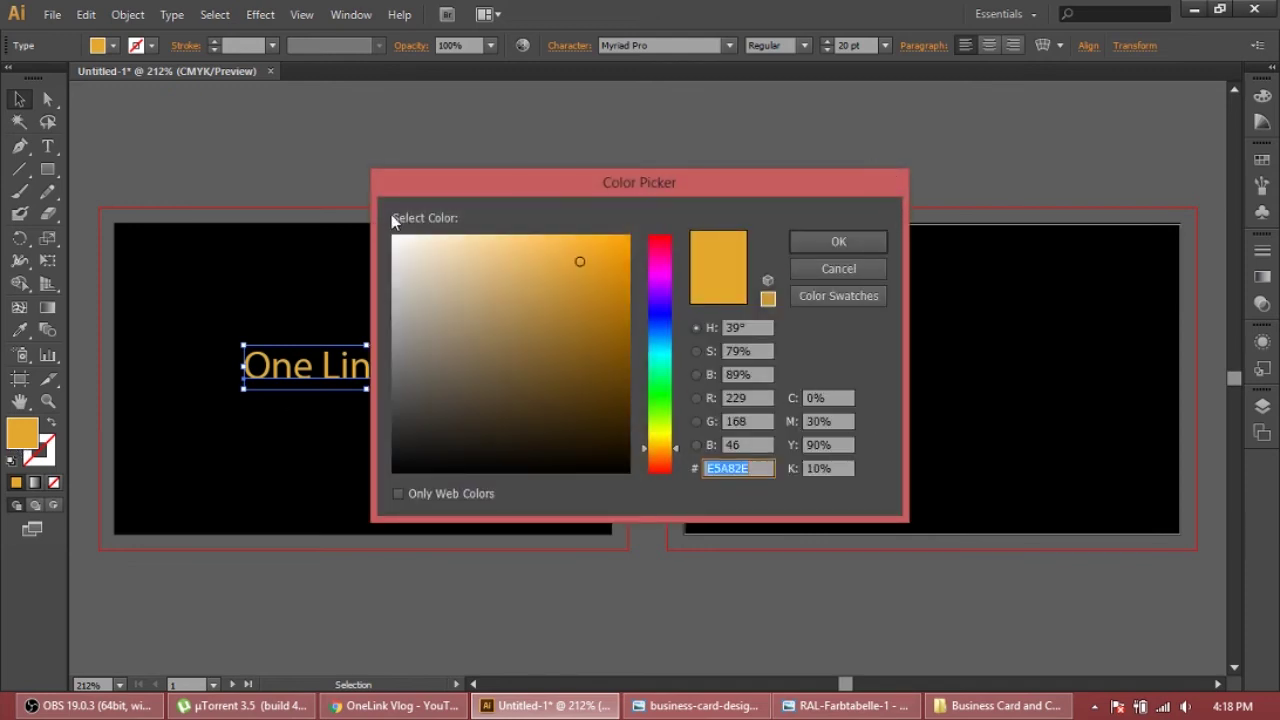
pyautogui.press('Return')
# Fill the new back-card rectangle with gold C0 M35 Y86 K0
pyautogui.click(1117, 357)
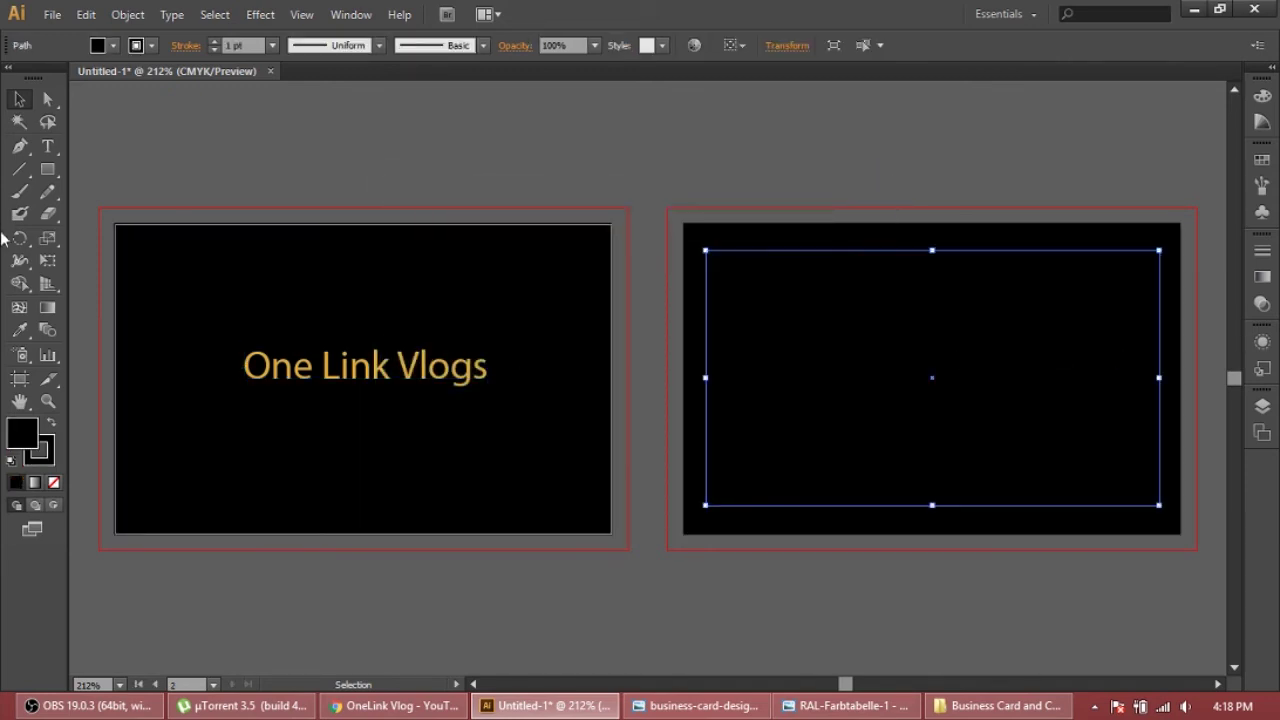
pyautogui.doubleClick(23, 440)
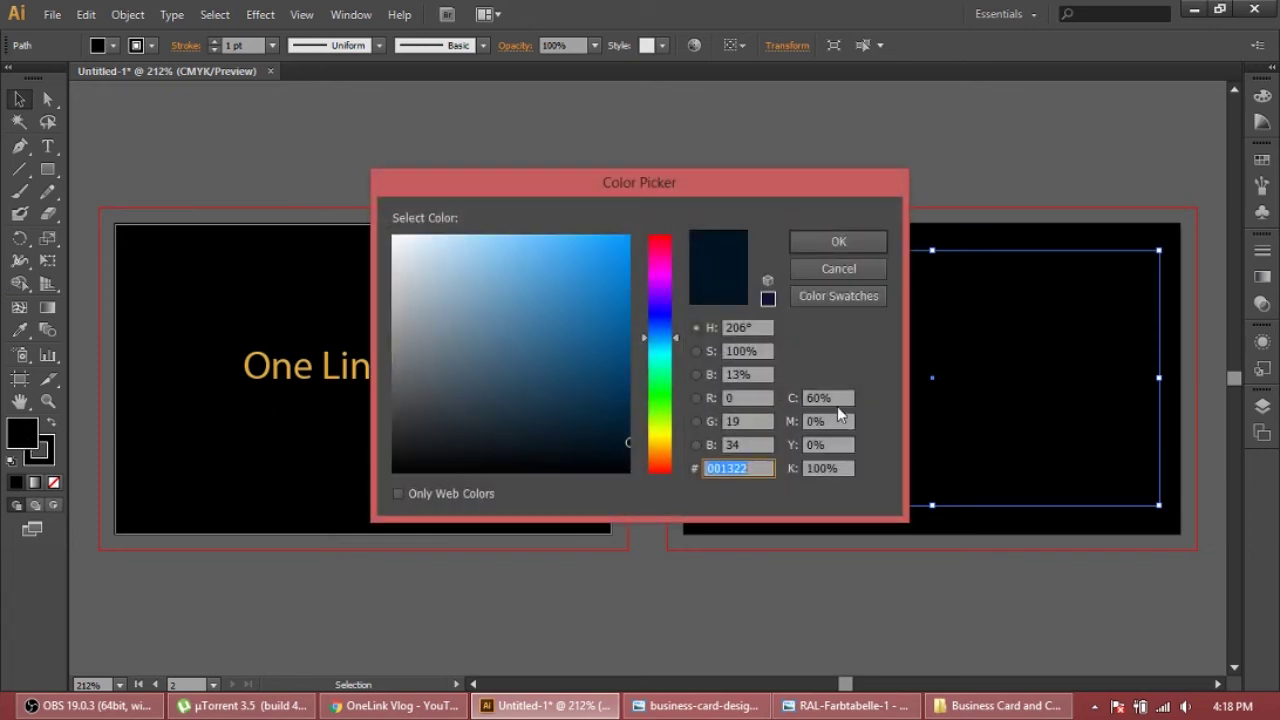
pyautogui.click(837, 398)
pyautogui.write('0')
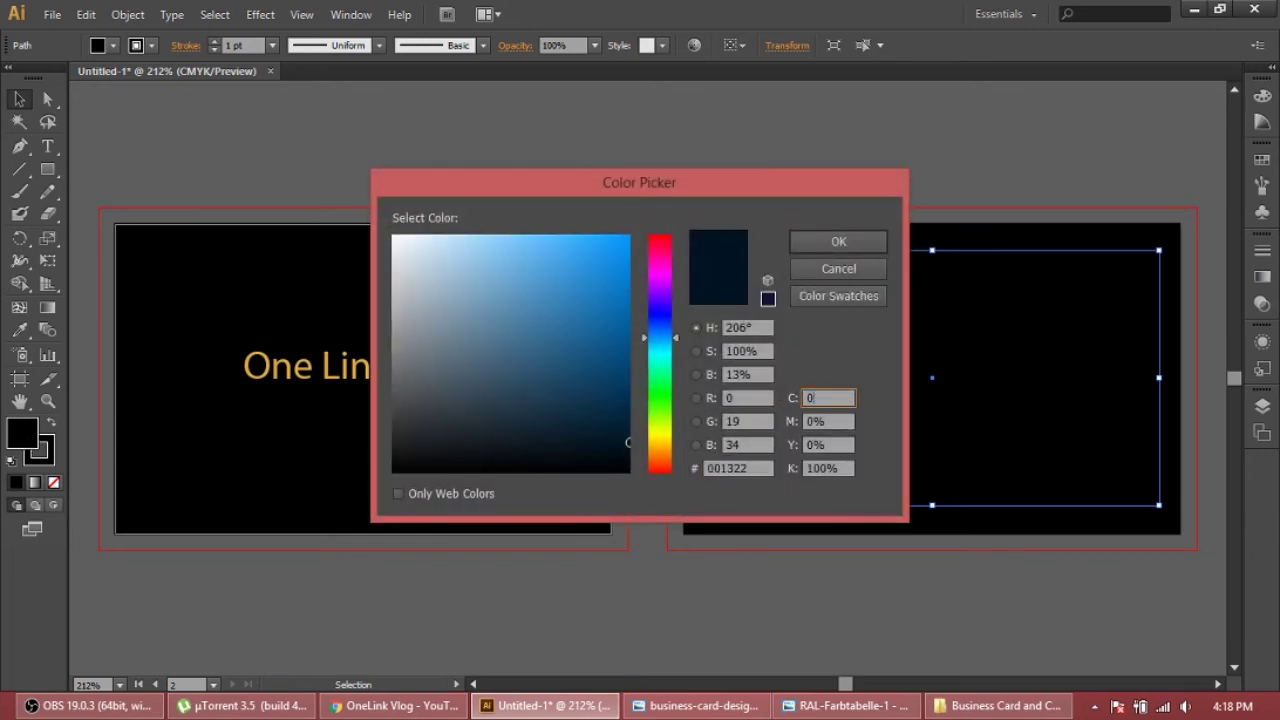
pyautogui.press('Tab')
pyautogui.write('35')
pyautogui.press('Tab')
pyautogui.write('86')
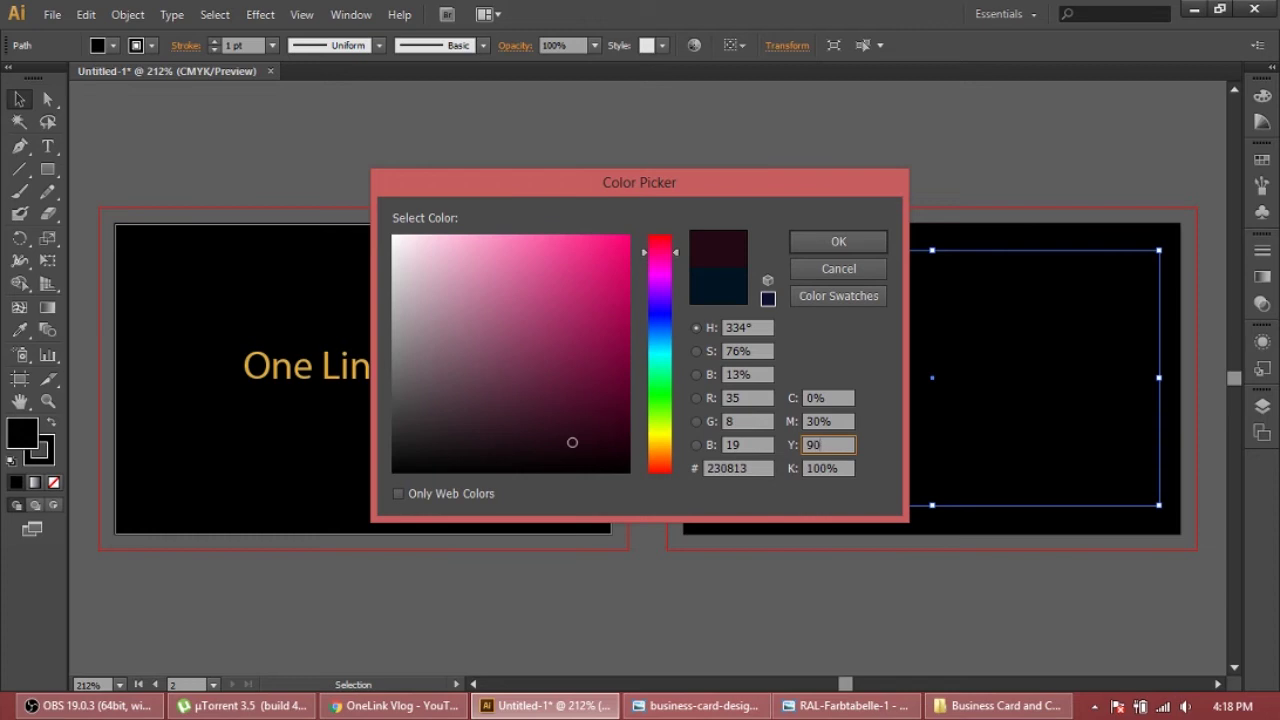
pyautogui.press('Tab')
pyautogui.write('0')
pyautogui.press('Return')
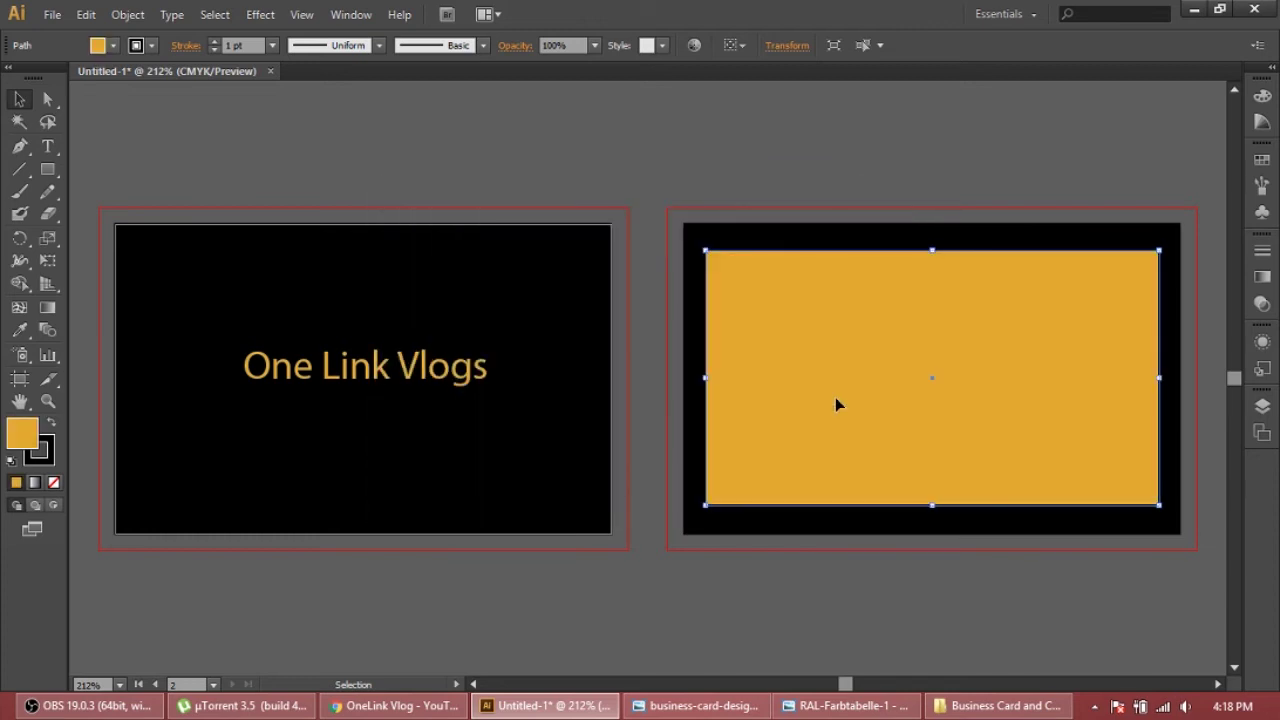
pyautogui.click(846, 705)
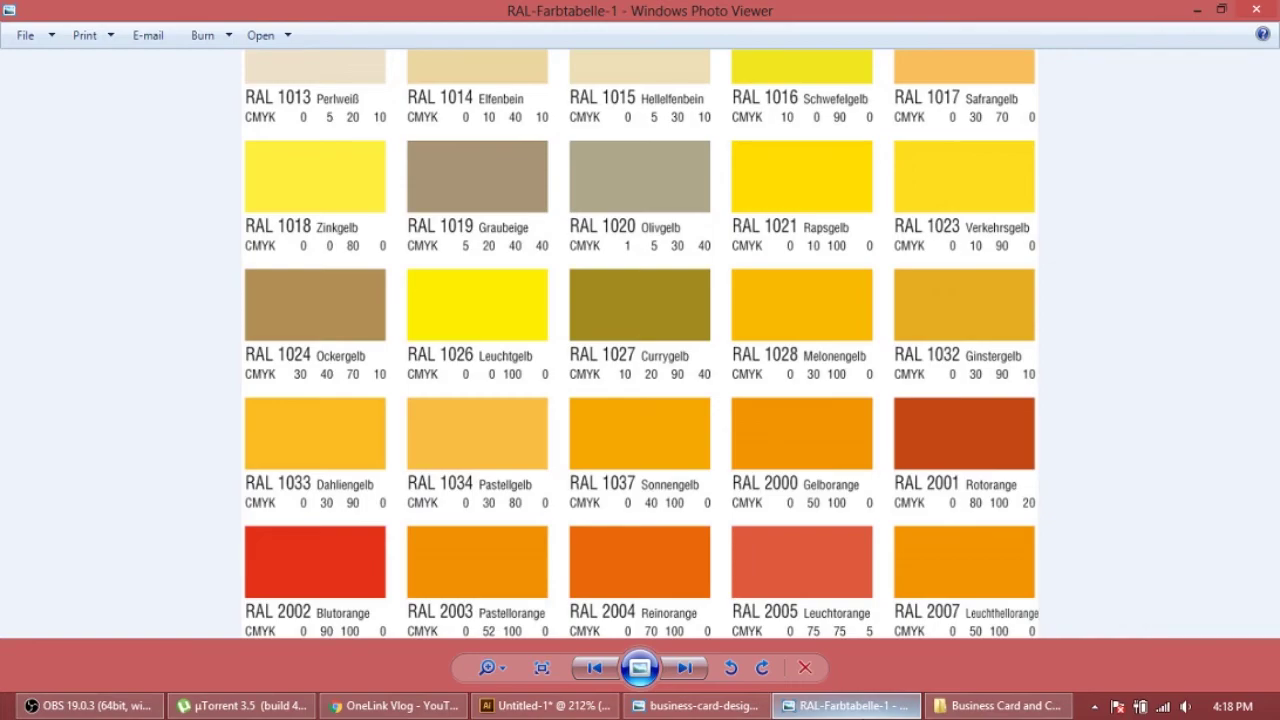
pyautogui.click(846, 705)
pyautogui.click(846, 705)
pyautogui.click(846, 705)
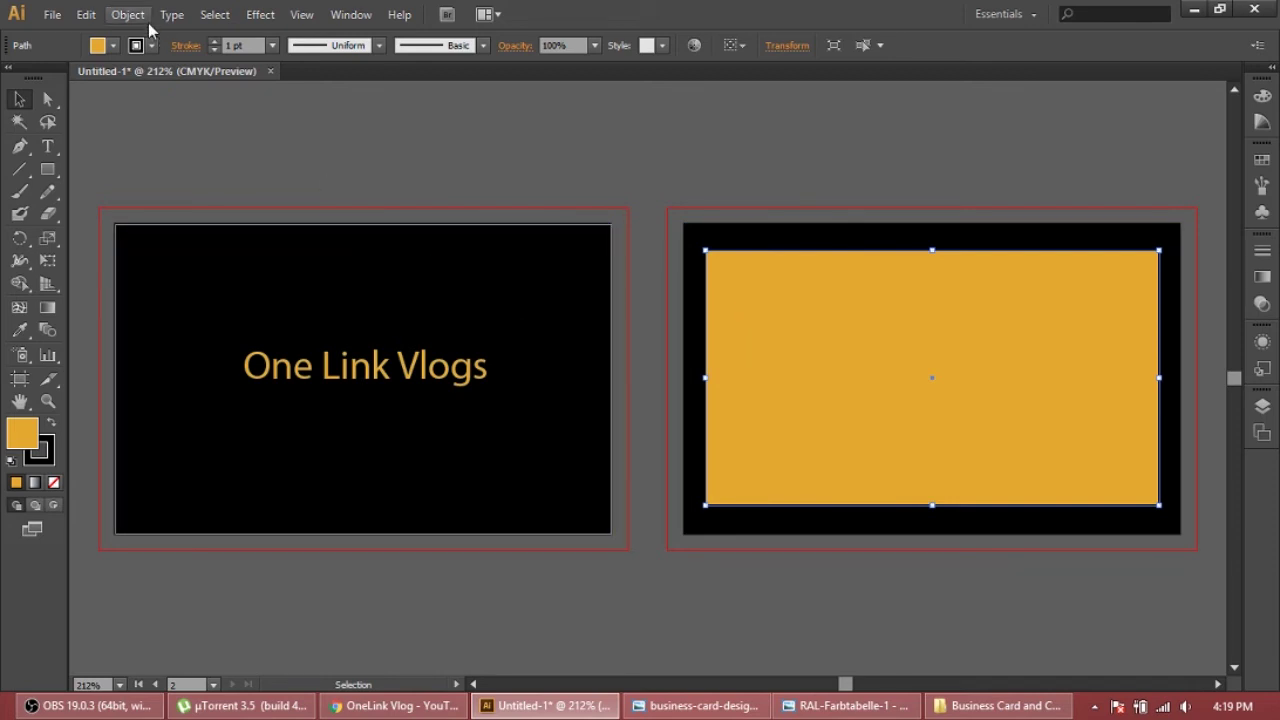
# Apply the Artistic Film Grain effect to the gold back-card rectangle, after previewing Cutout
pyautogui.click(257, 15)
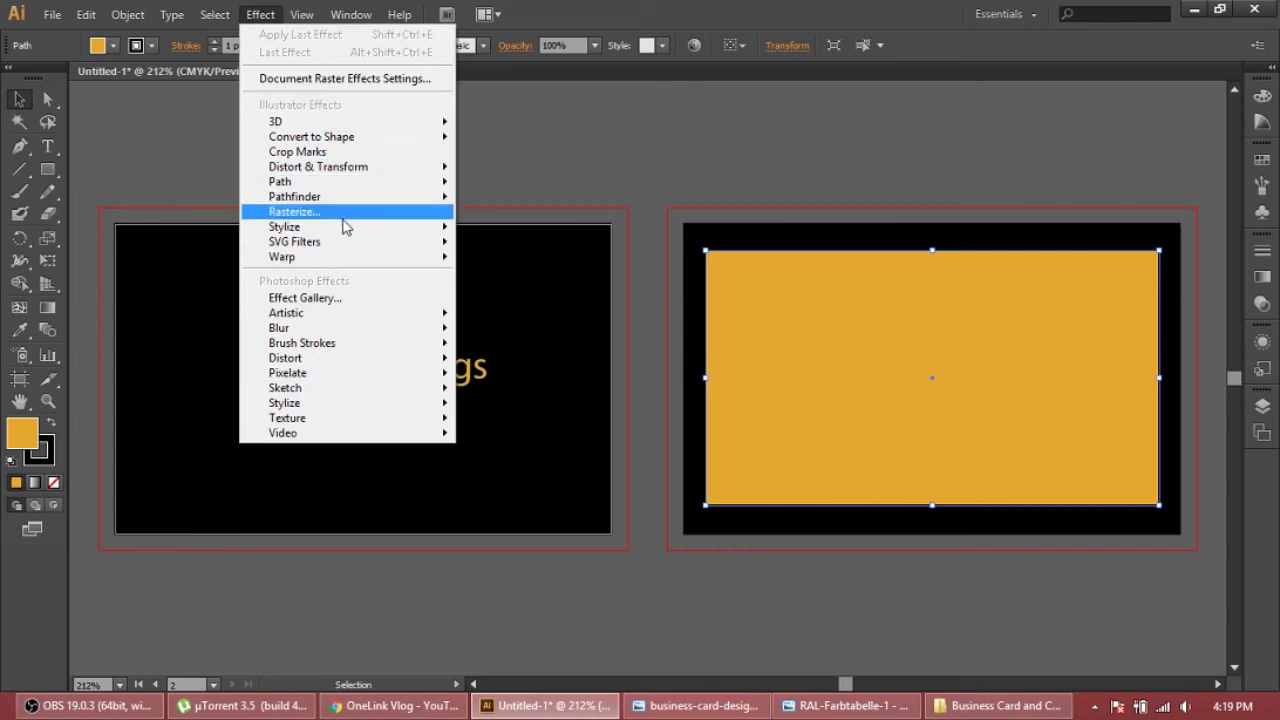
pyautogui.moveTo(371, 320)
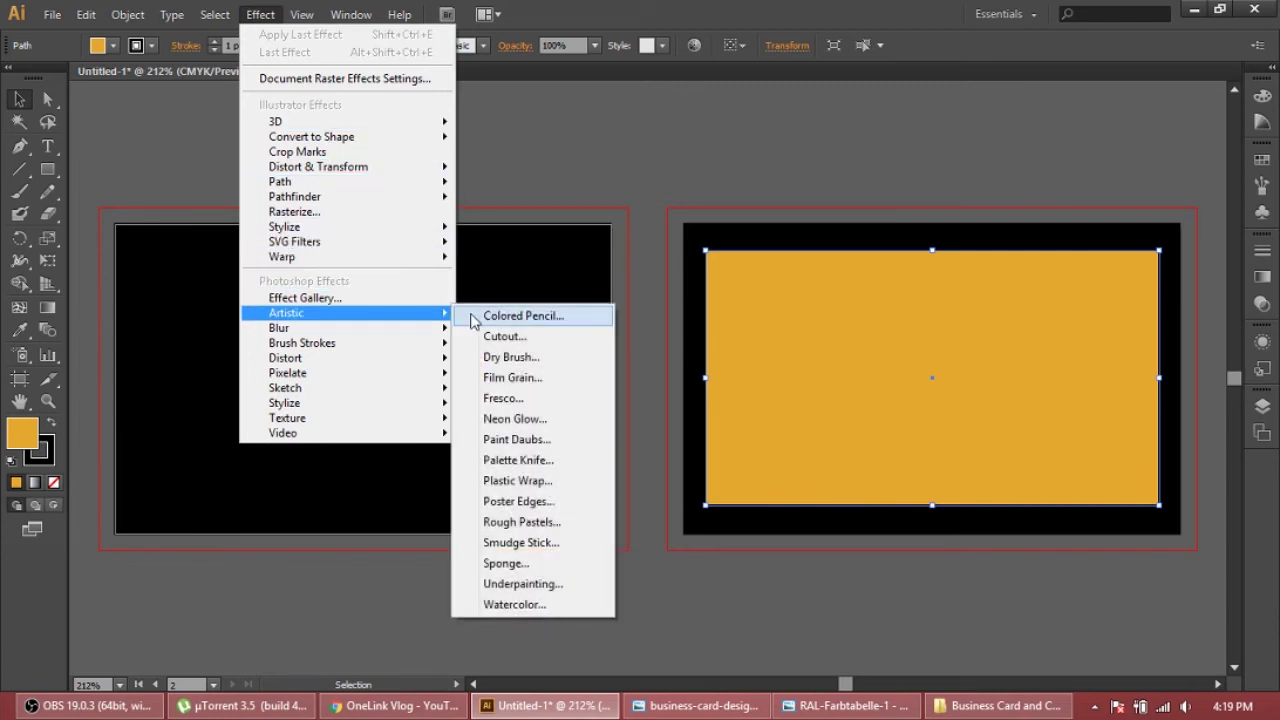
pyautogui.click(510, 316)
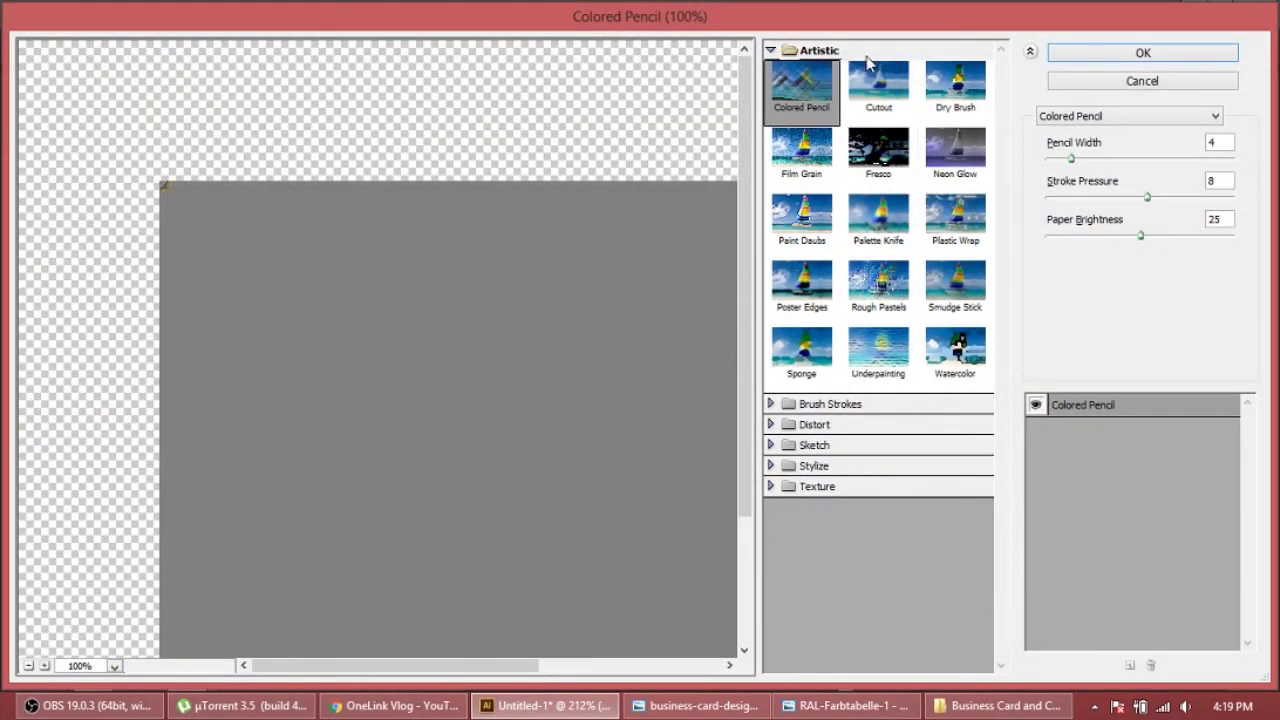
pyautogui.click(872, 92)
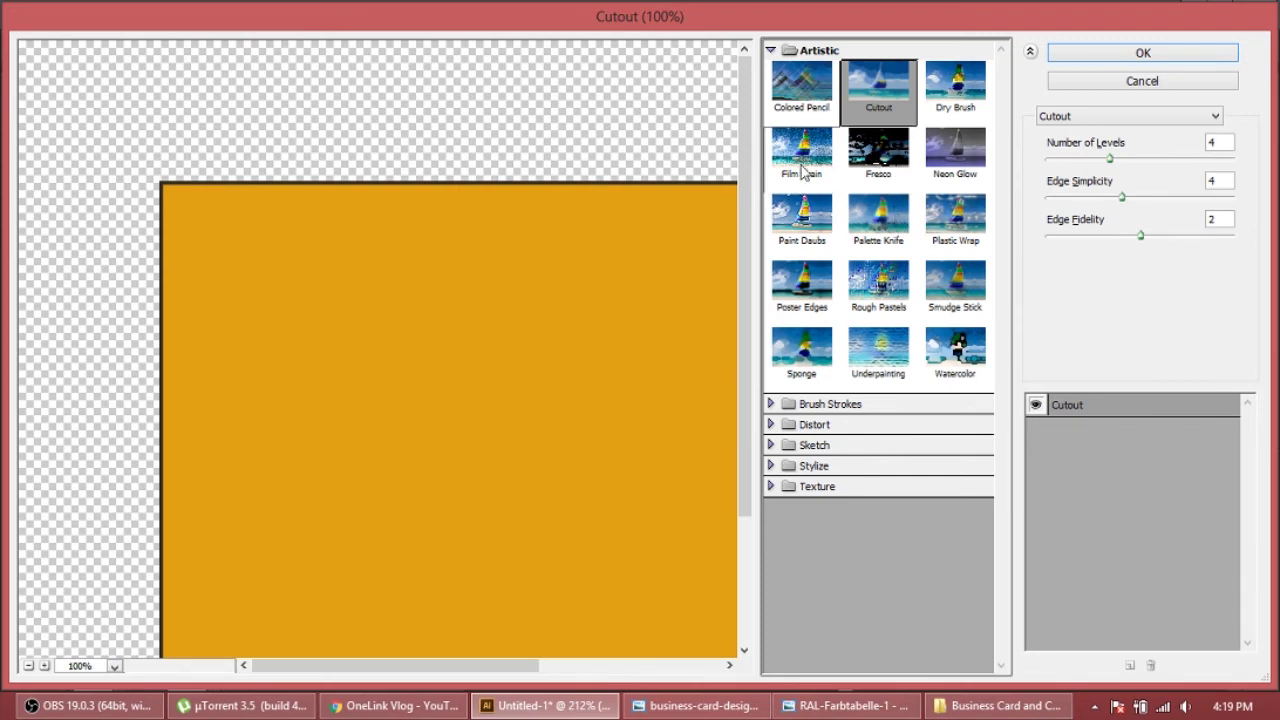
pyautogui.click(803, 170)
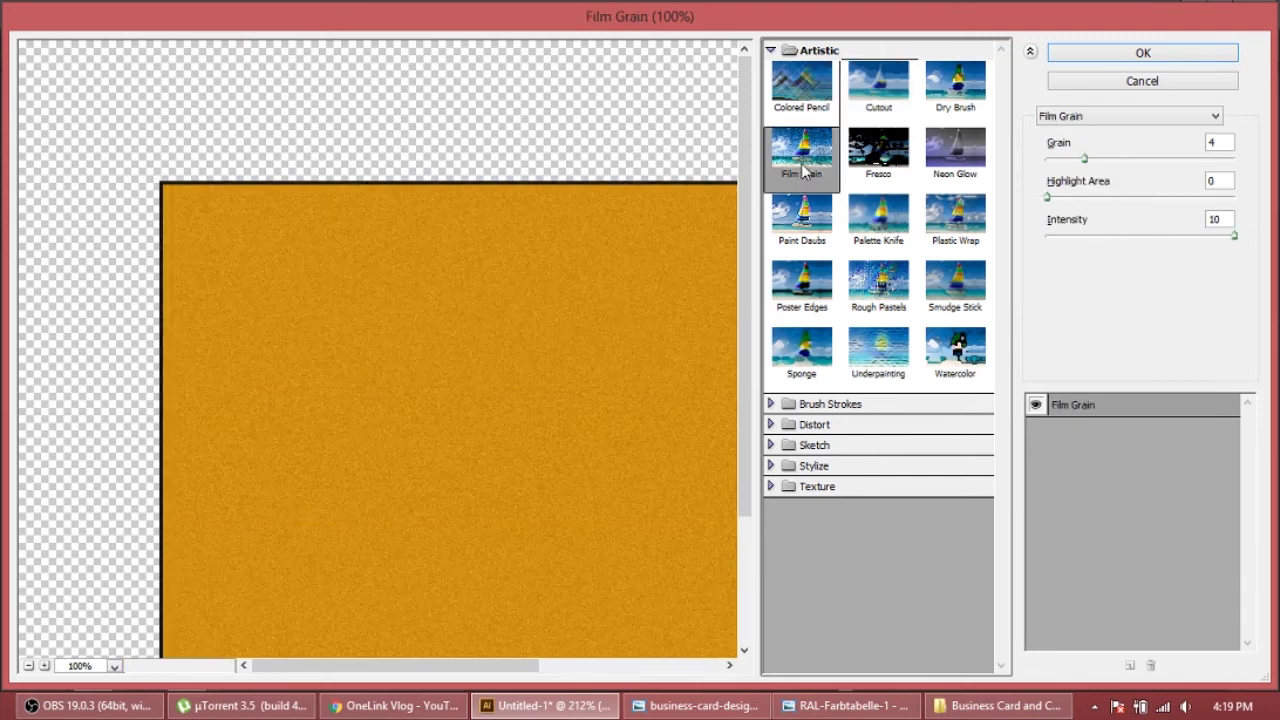
pyautogui.click(1143, 55)
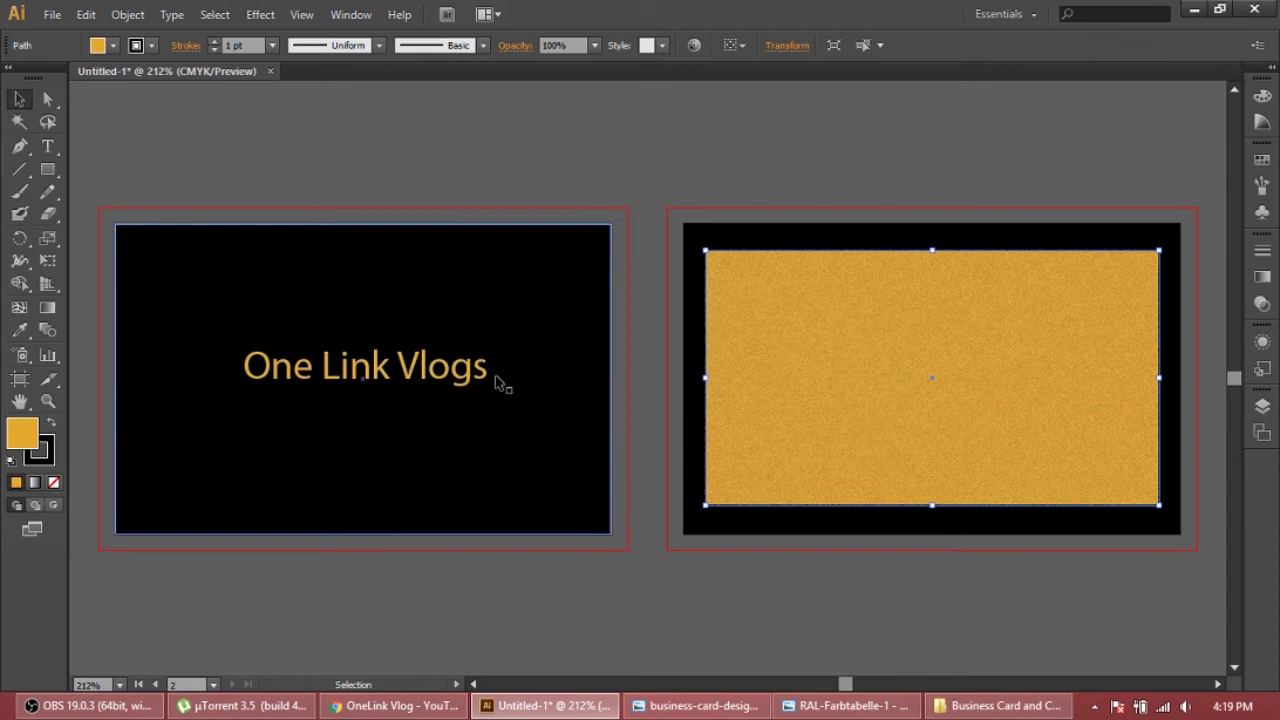
# Apply the same Artistic Film Grain effect to the 'One Link Vlogs' heading
pyautogui.click(455, 369)
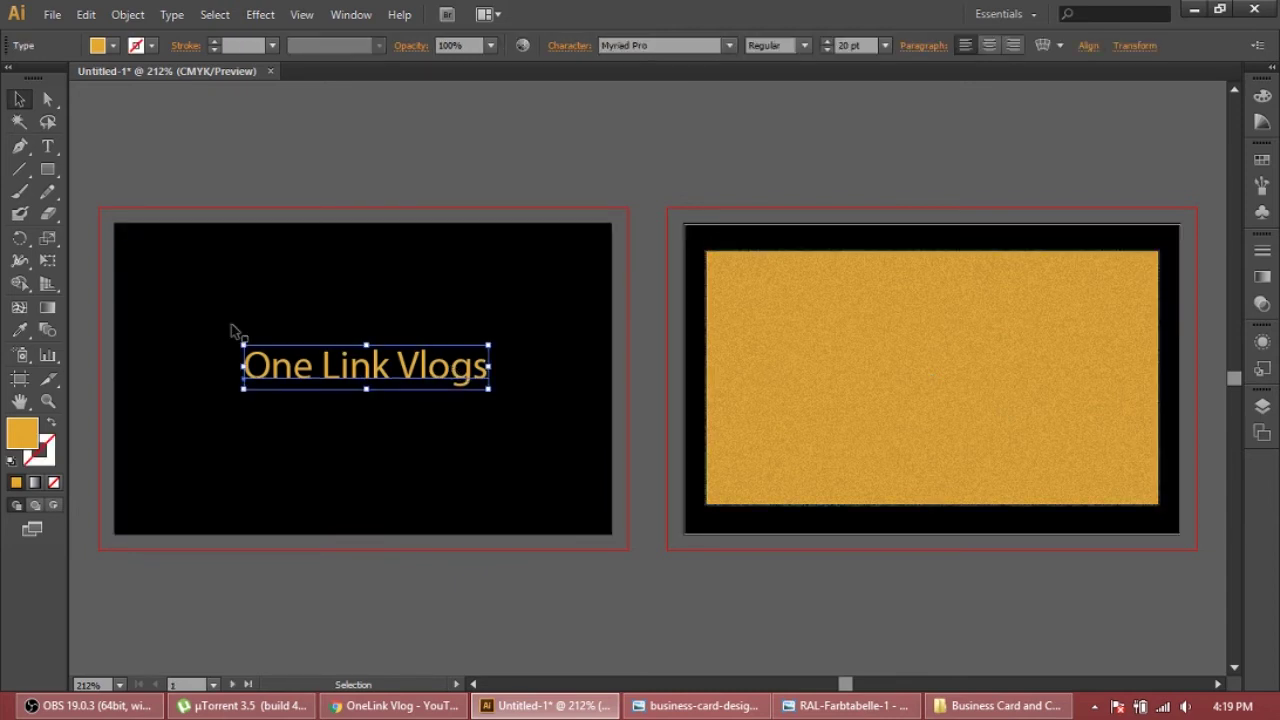
pyautogui.click(260, 14)
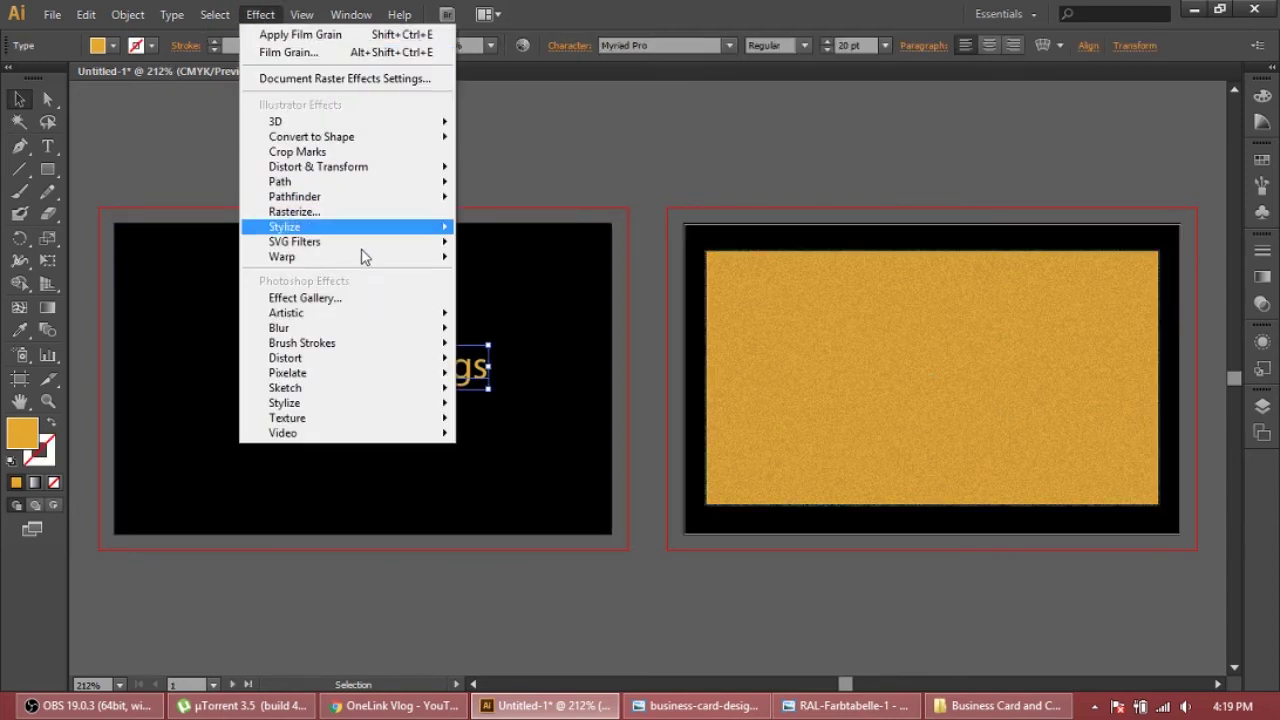
pyautogui.moveTo(389, 324)
pyautogui.click(505, 317)
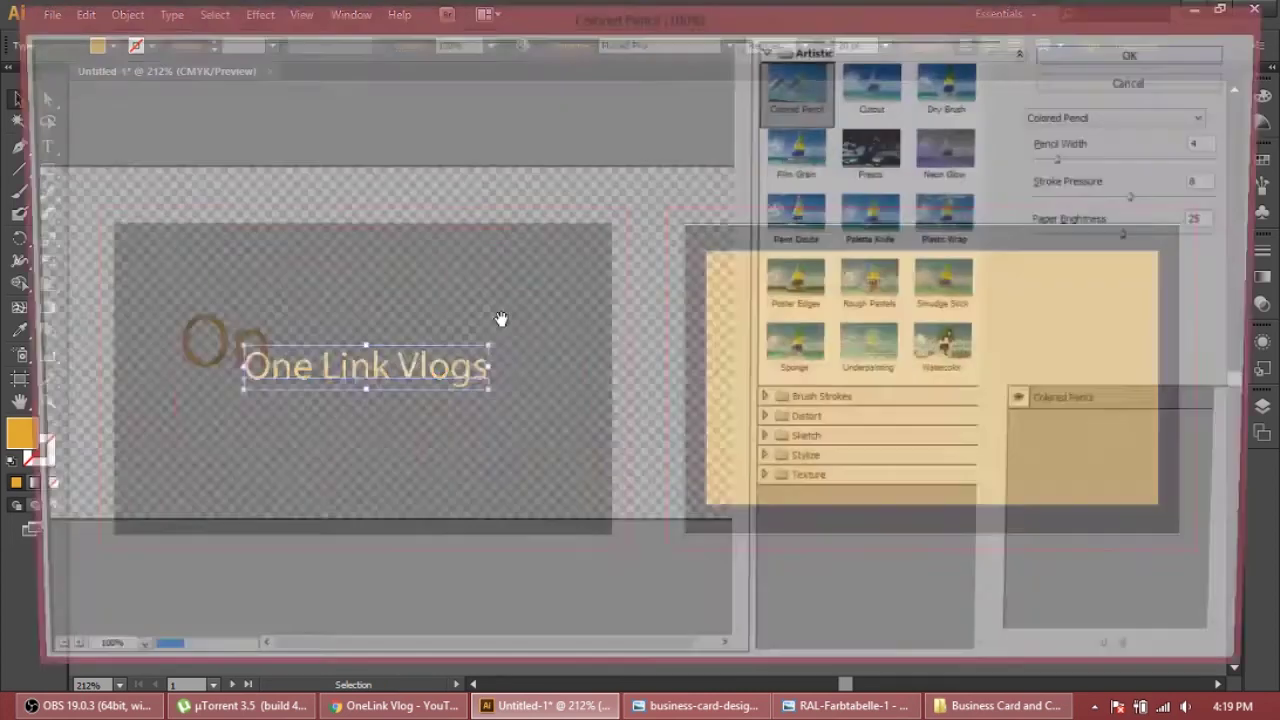
pyautogui.click(779, 172)
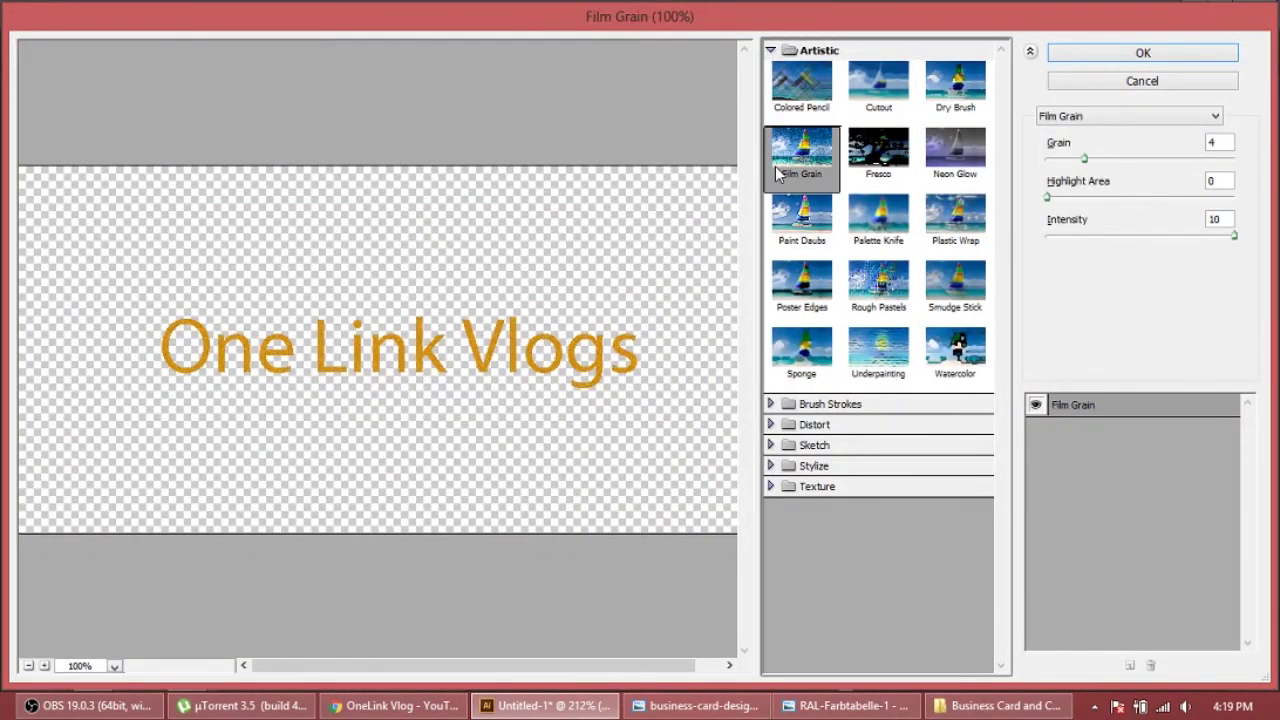
pyautogui.click(1188, 58)
pyautogui.click(798, 363)
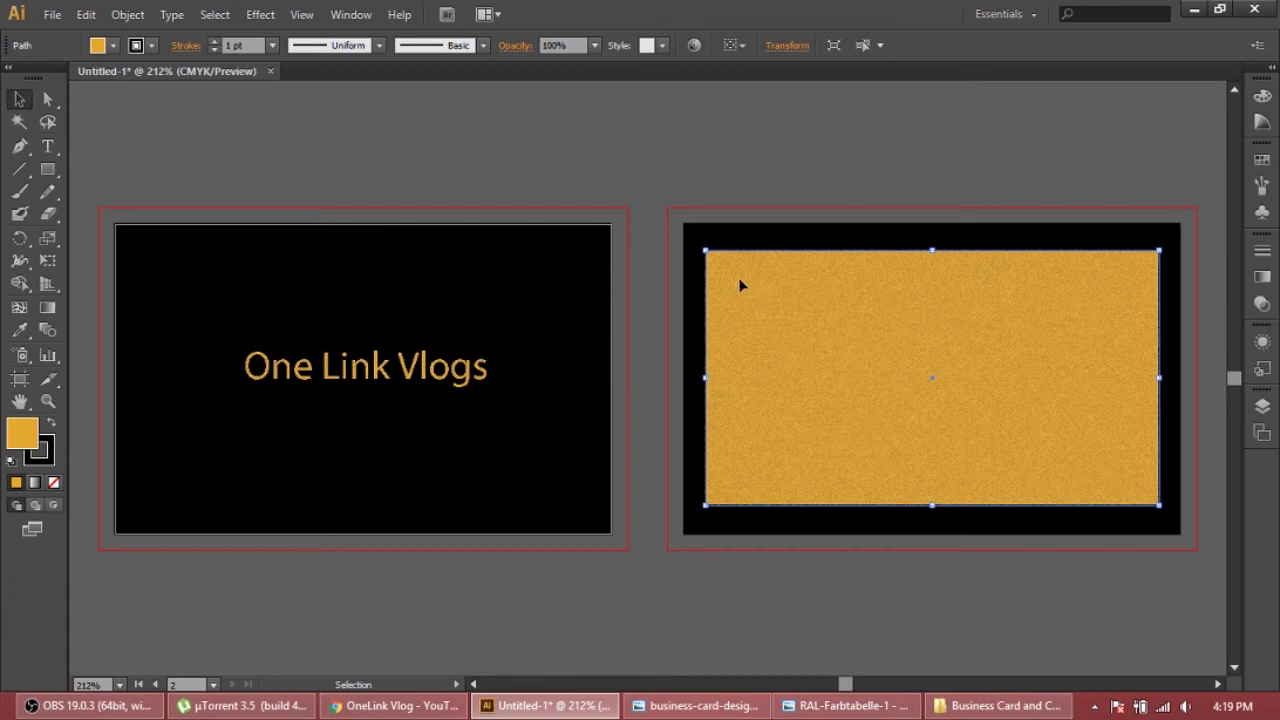
# Type the owner's name on the gold card and set it to 15 pt
pyautogui.click(47, 146)
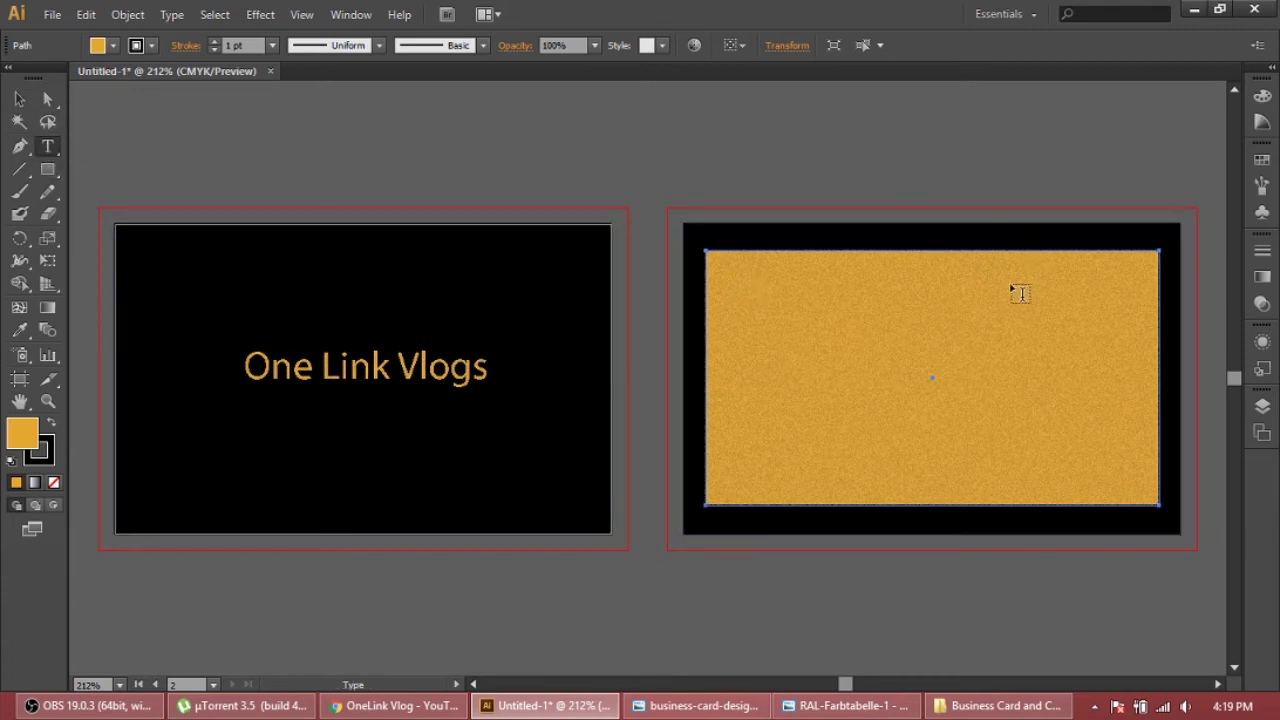
pyautogui.click(736, 270)
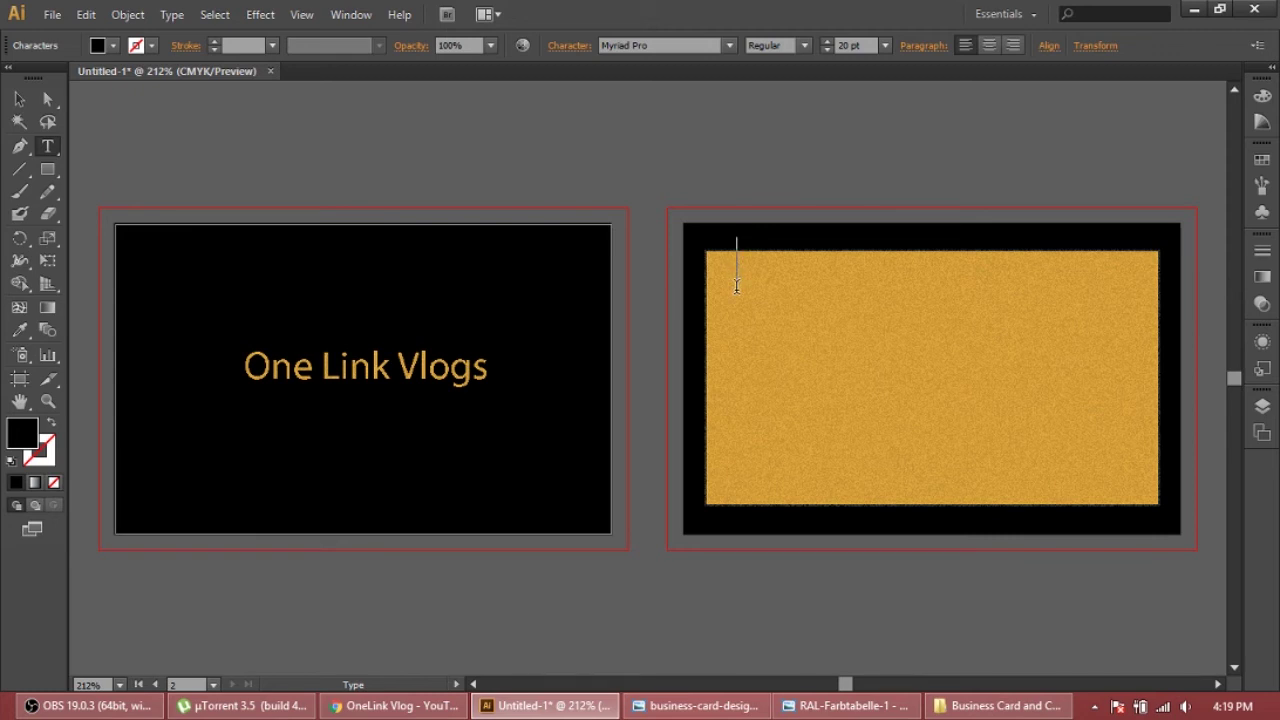
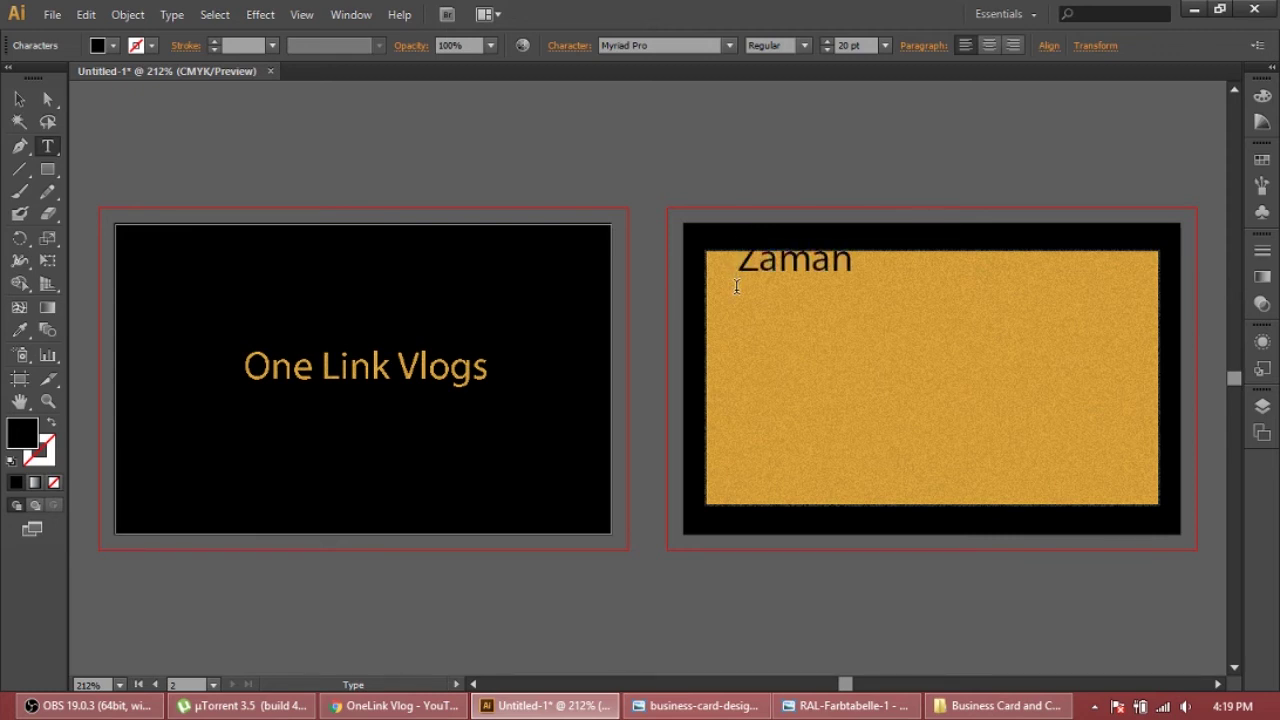
pyautogui.click(19, 98)
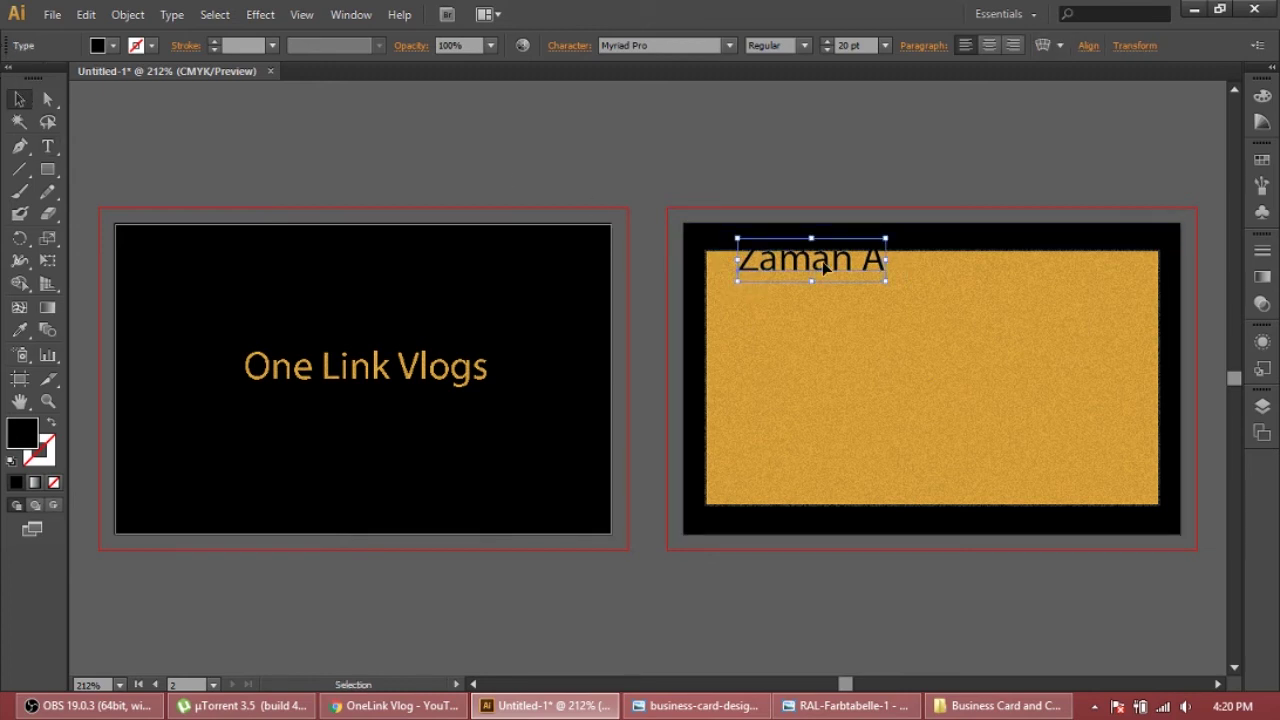
pyautogui.moveTo(822, 261); pyautogui.dragTo(882, 290)
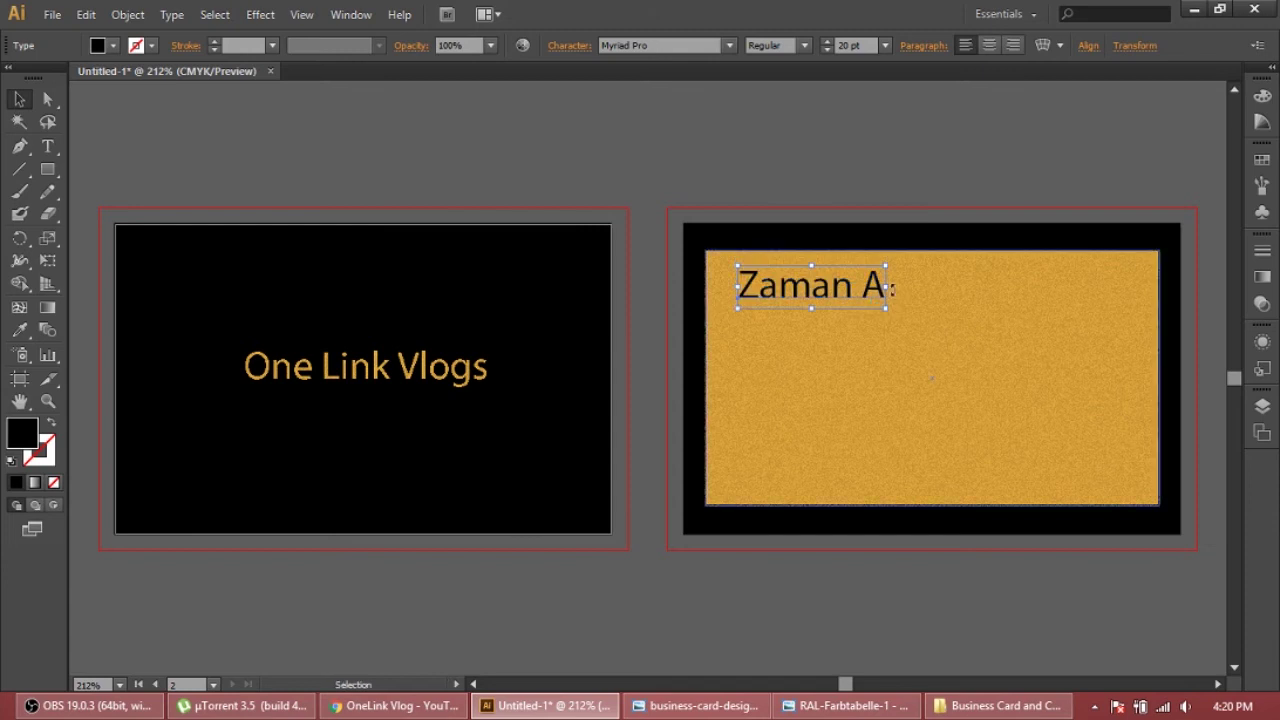
pyautogui.doubleClick(883, 288)
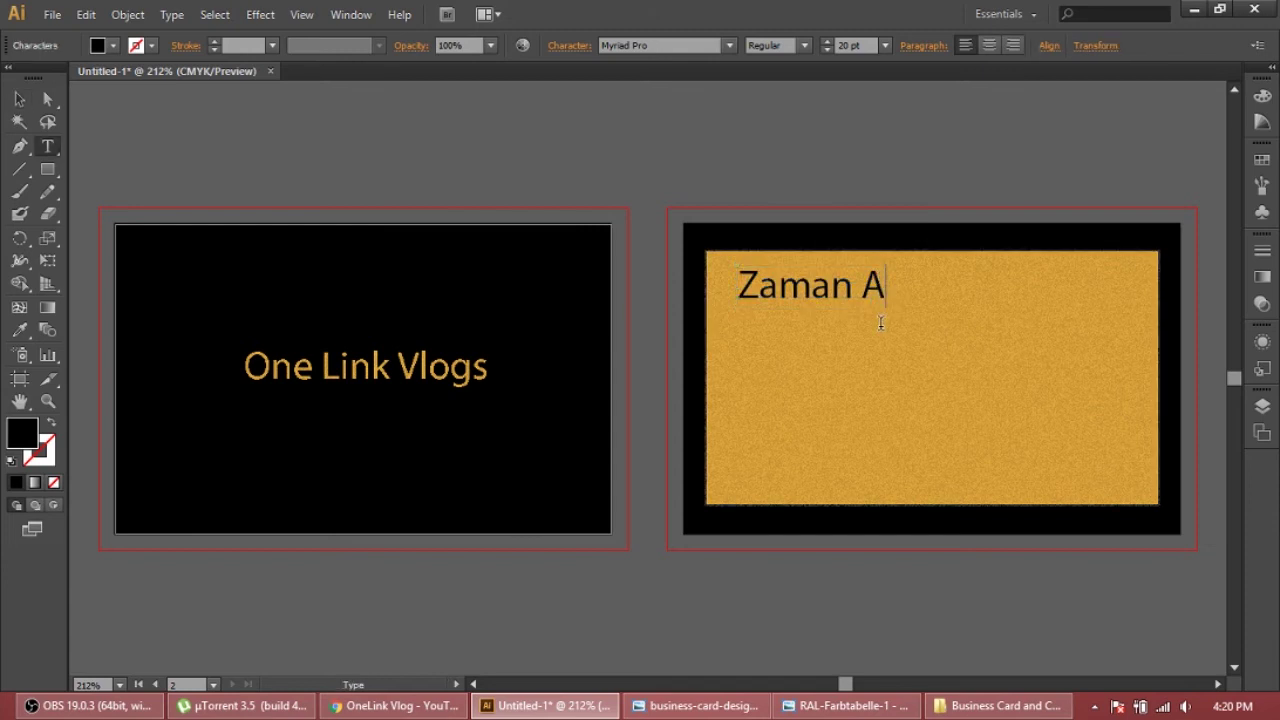
pyautogui.moveTo(738, 288); pyautogui.dragTo(922, 290)
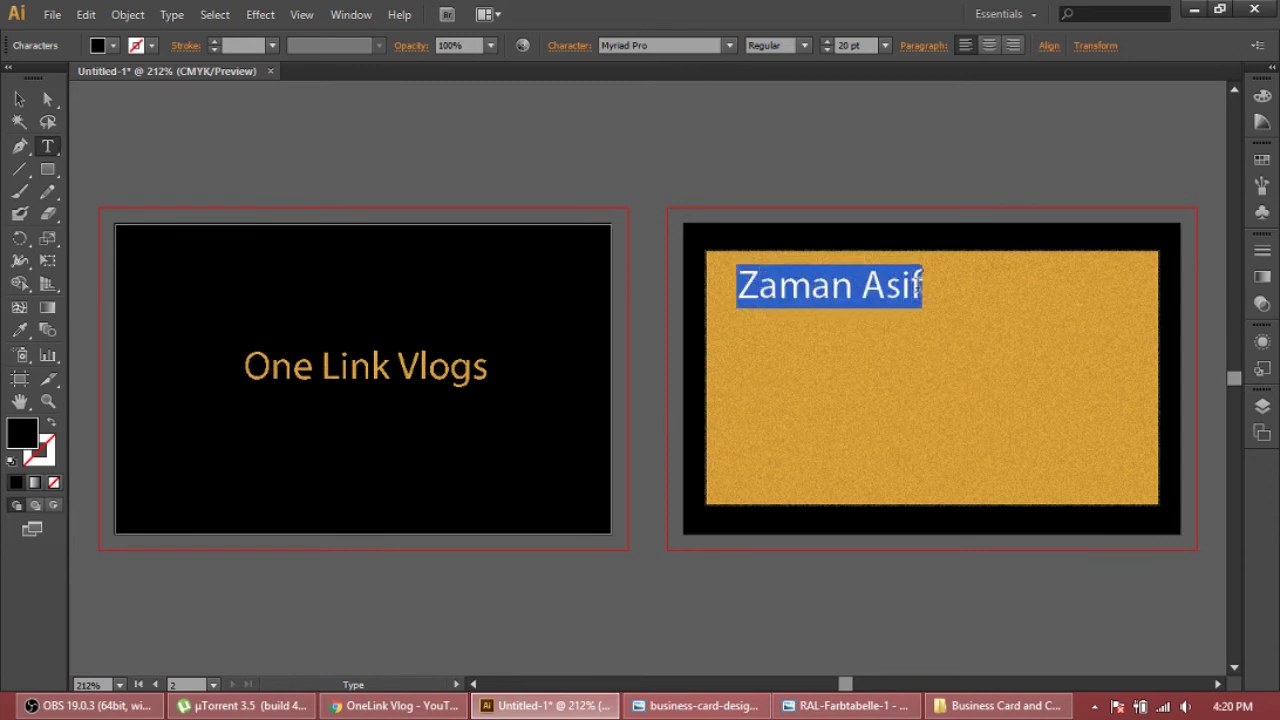
pyautogui.click(846, 45)
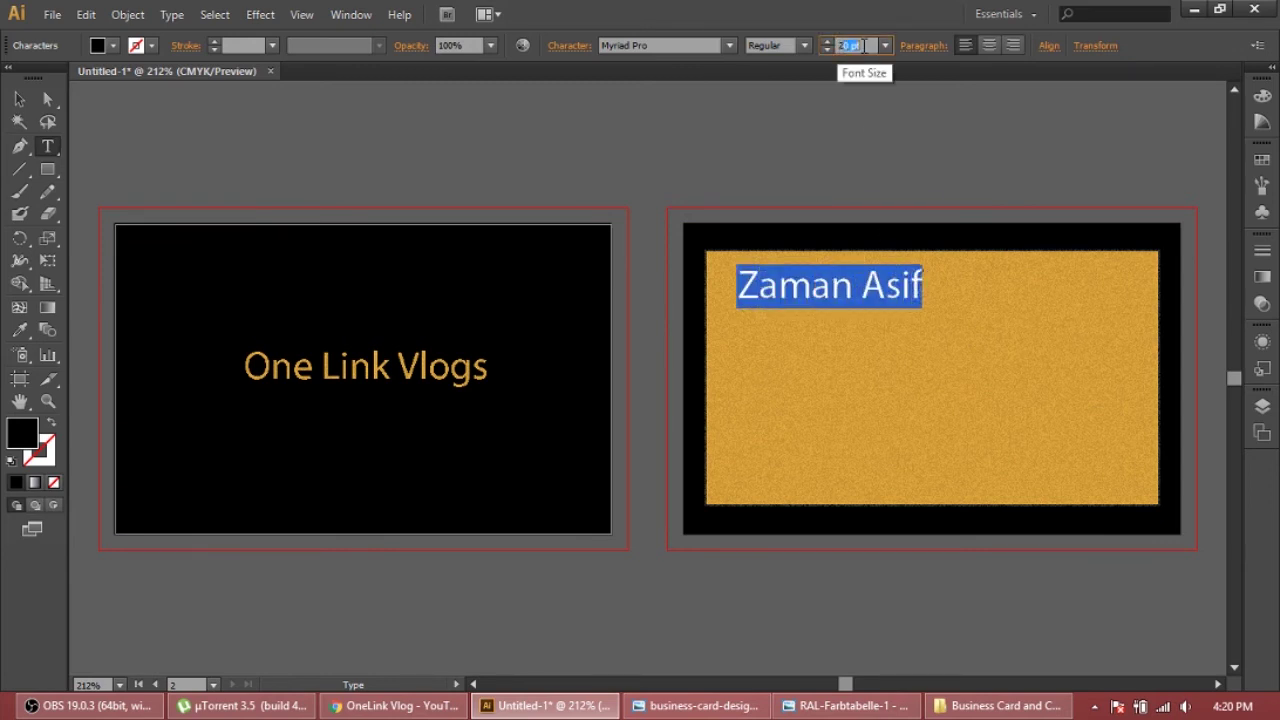
pyautogui.write('15')
pyautogui.press('Return')
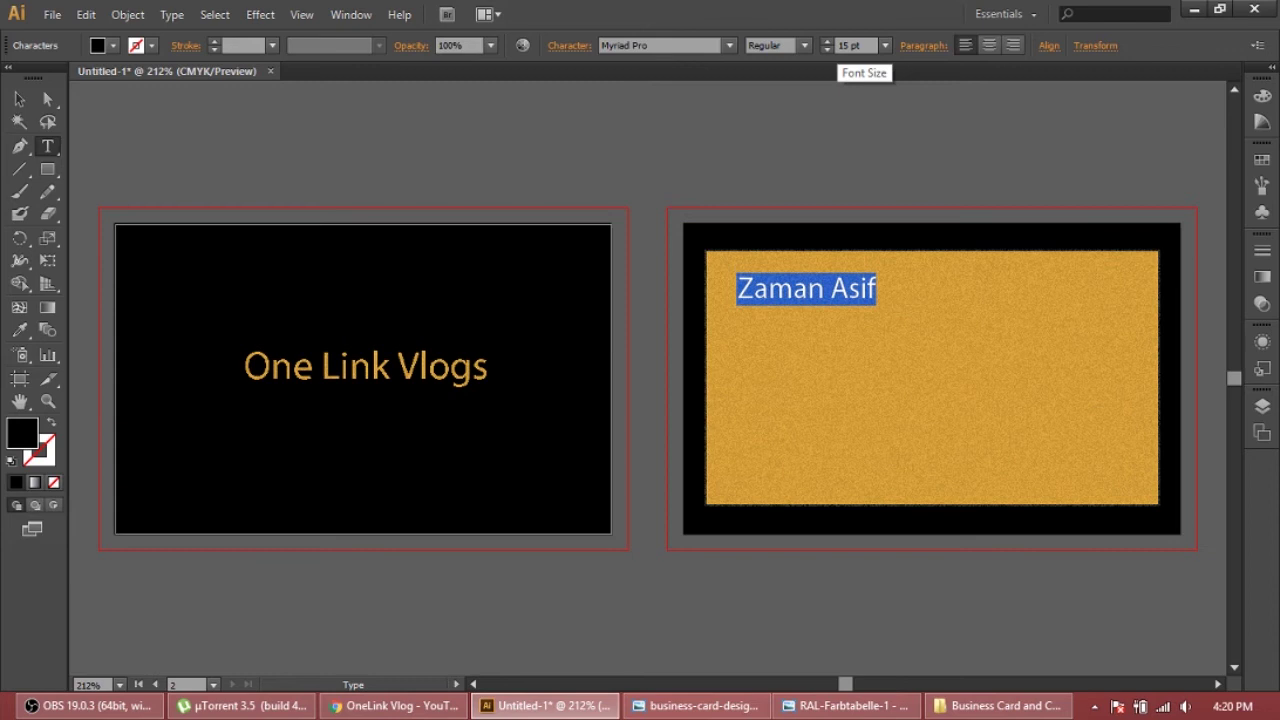
# Add 'Graphic Designer' below the name and size it to 7 pt
pyautogui.click(877, 305)
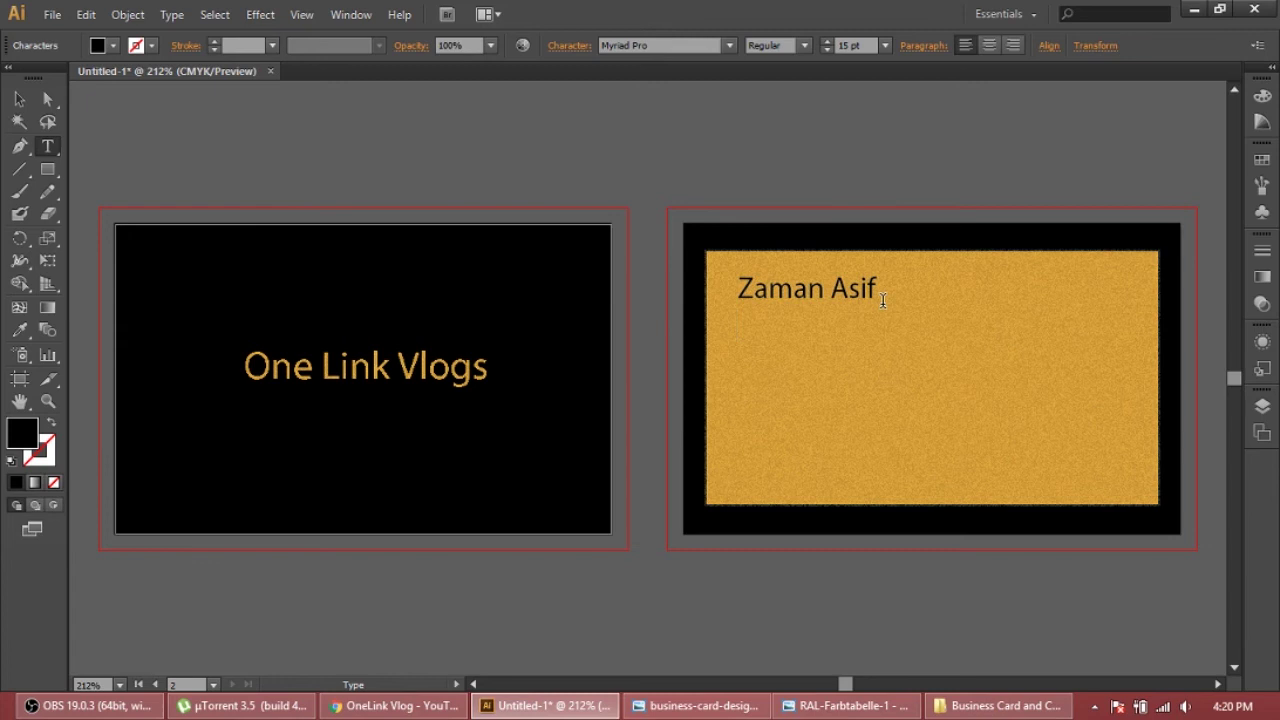
pyautogui.write('Graphi')
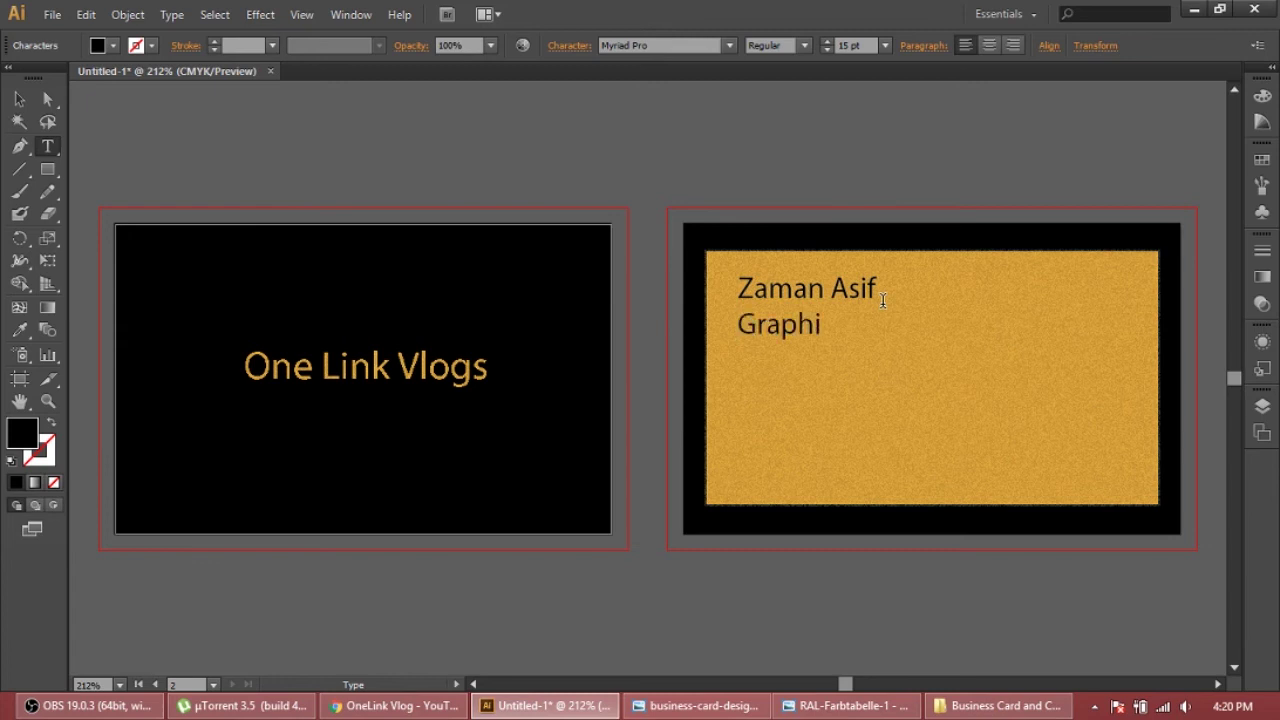
pyautogui.write('c Designer')
pyautogui.moveTo(953, 324); pyautogui.dragTo(736, 326)
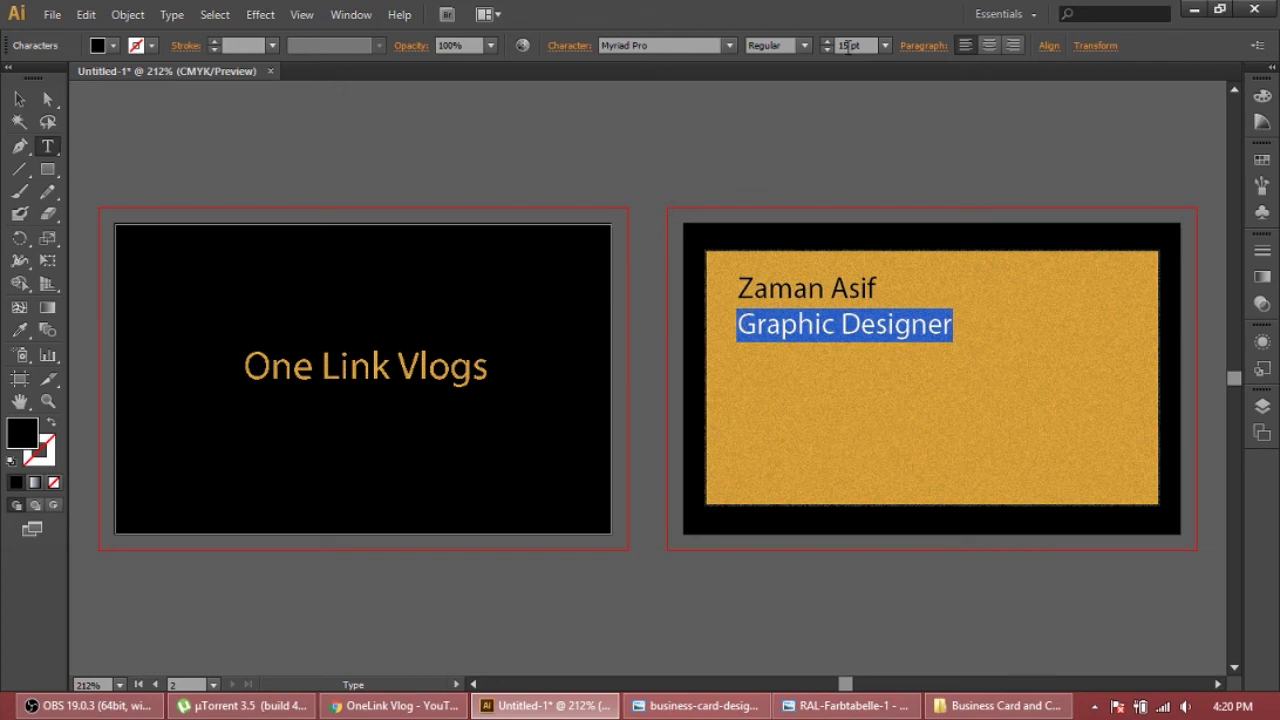
pyautogui.write('10')
pyautogui.press('Return')
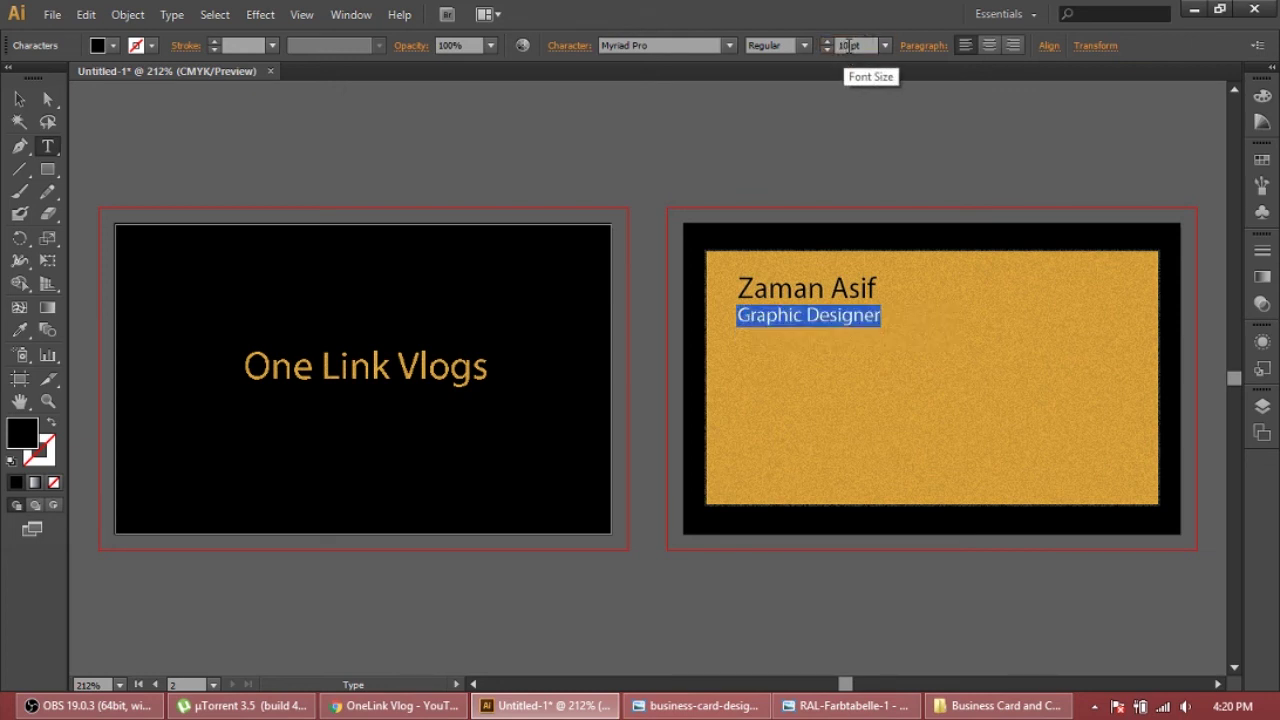
pyautogui.click(843, 46)
pyautogui.write('7')
pyautogui.press('Return')
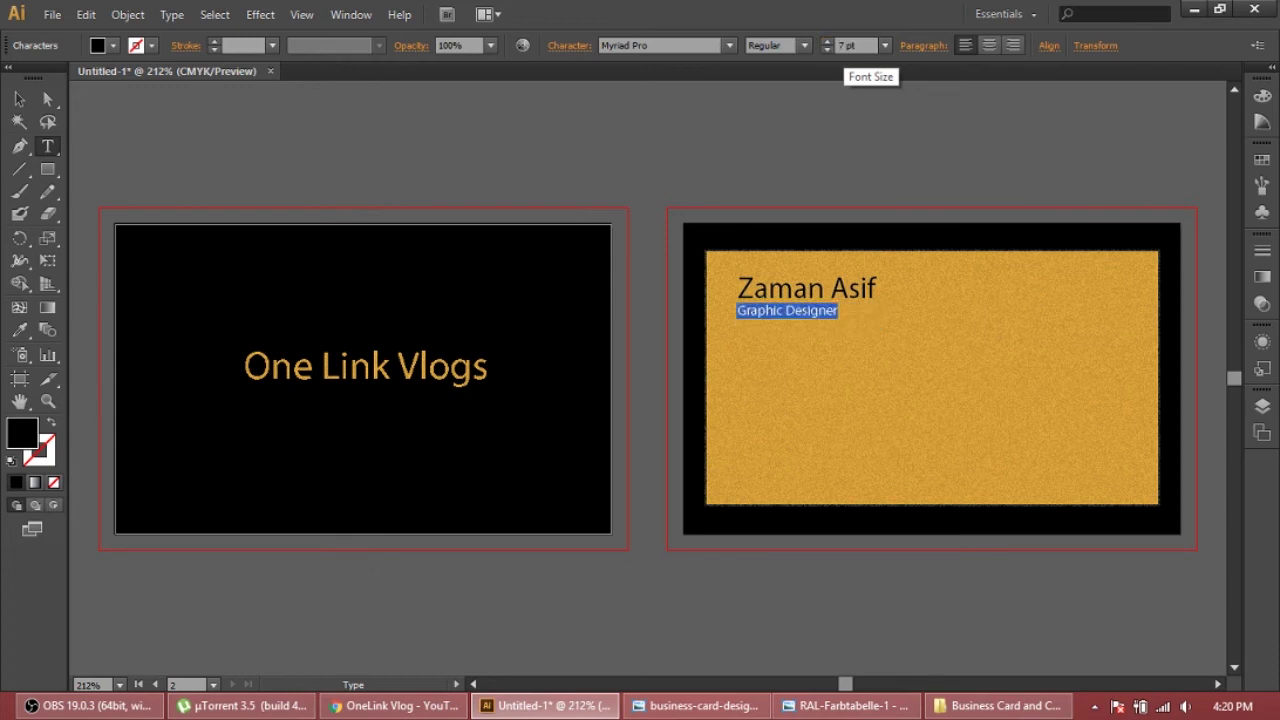
pyautogui.click(845, 308)
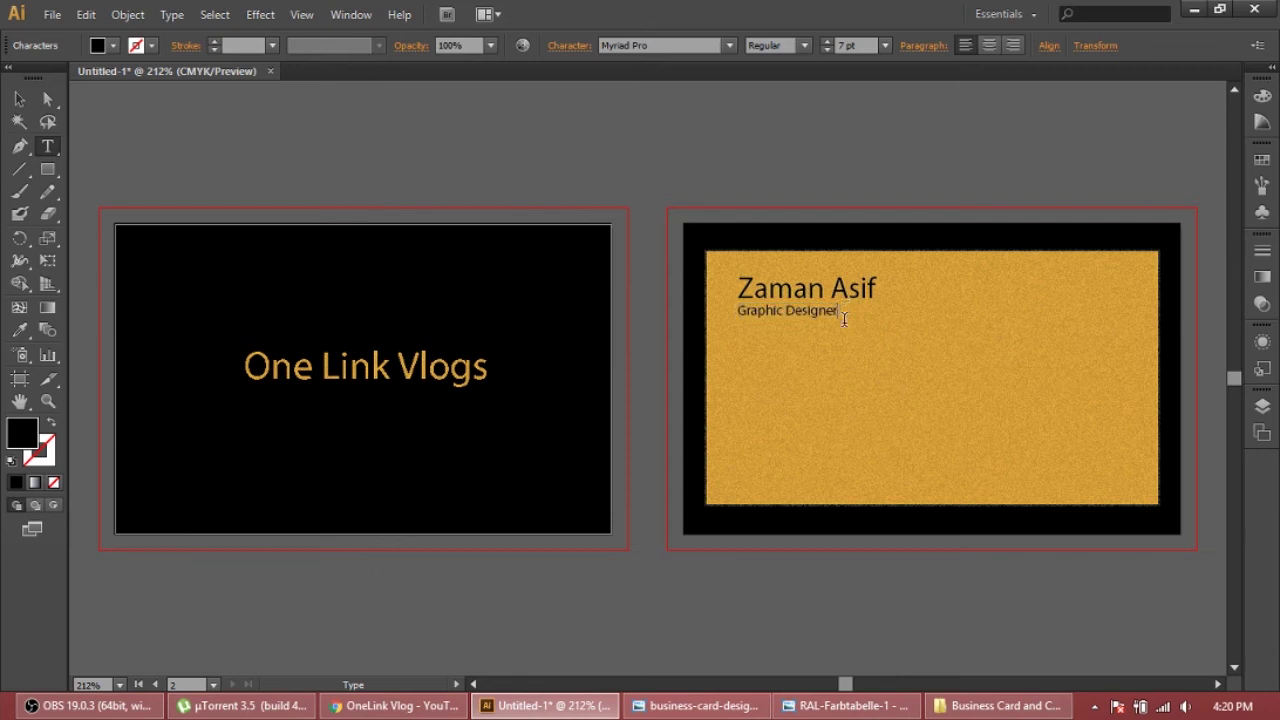
# Enlarge the name and job title block slightly
pyautogui.click(19, 99)
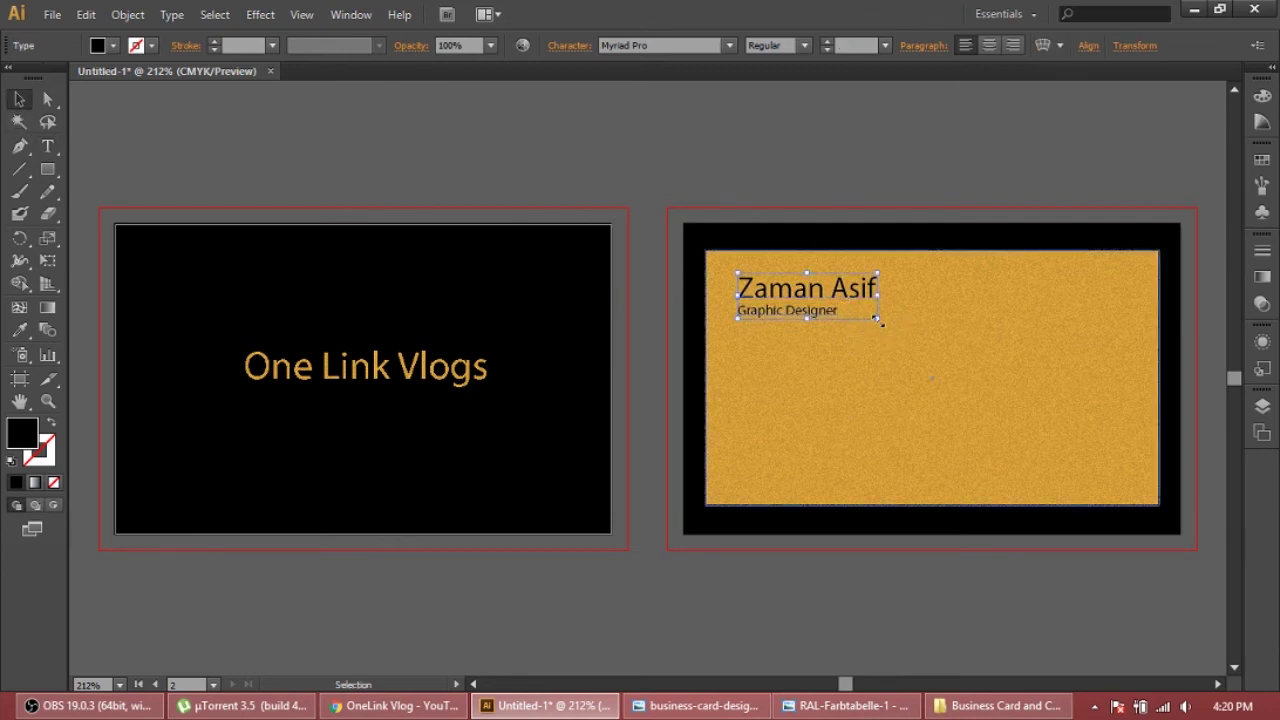
pyautogui.moveTo(877, 318); pyautogui.dragTo(913, 336)
pyautogui.click(904, 362)
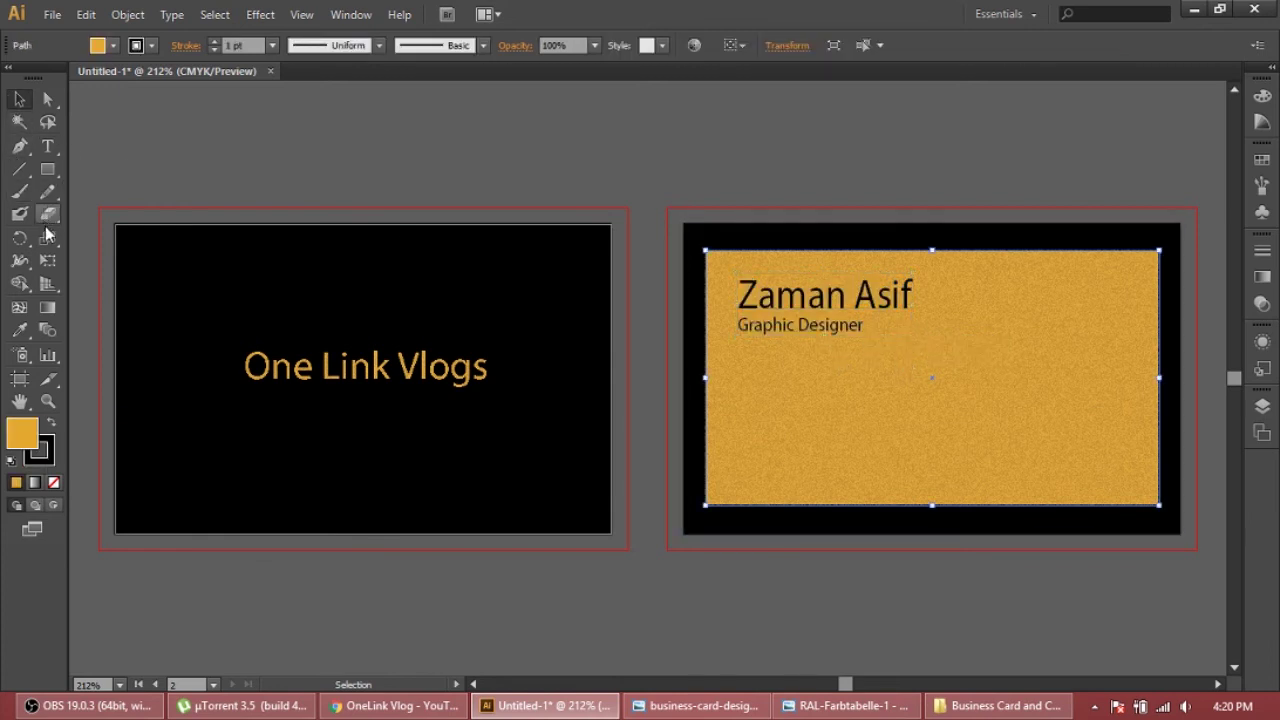
# Start a new text line lower on the gold card with the company name
pyautogui.click(47, 146)
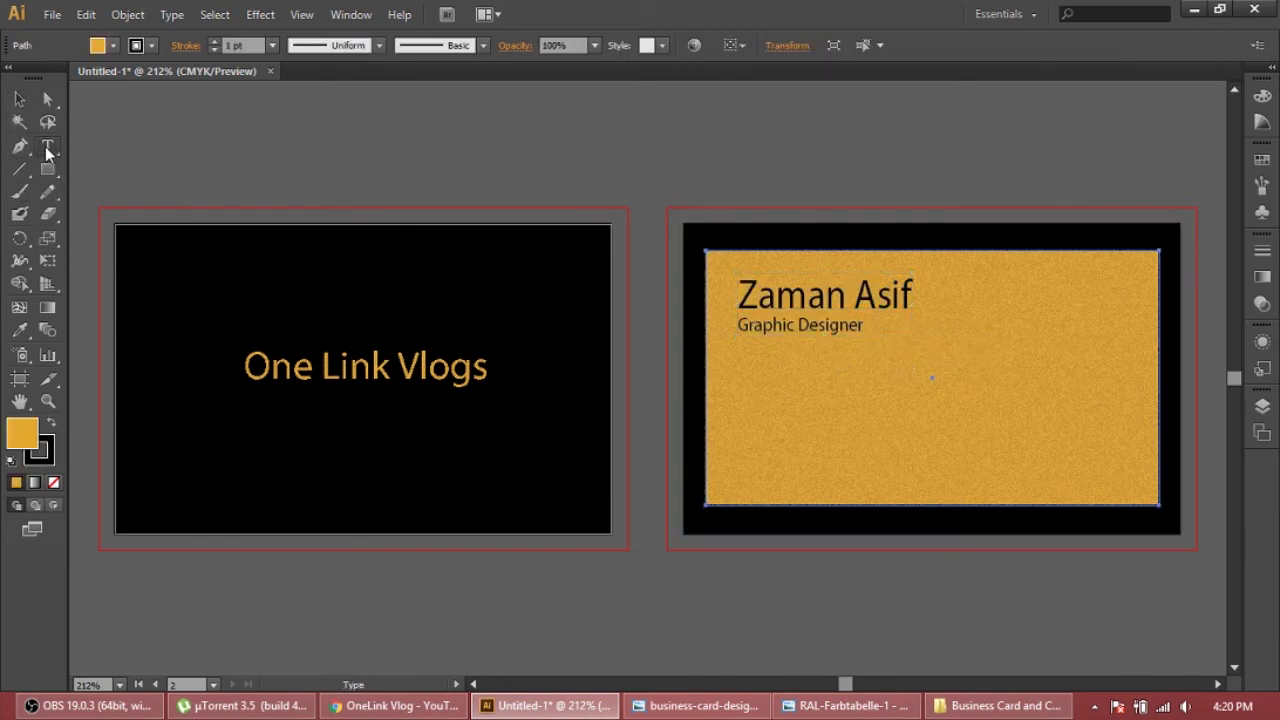
pyautogui.click(736, 404)
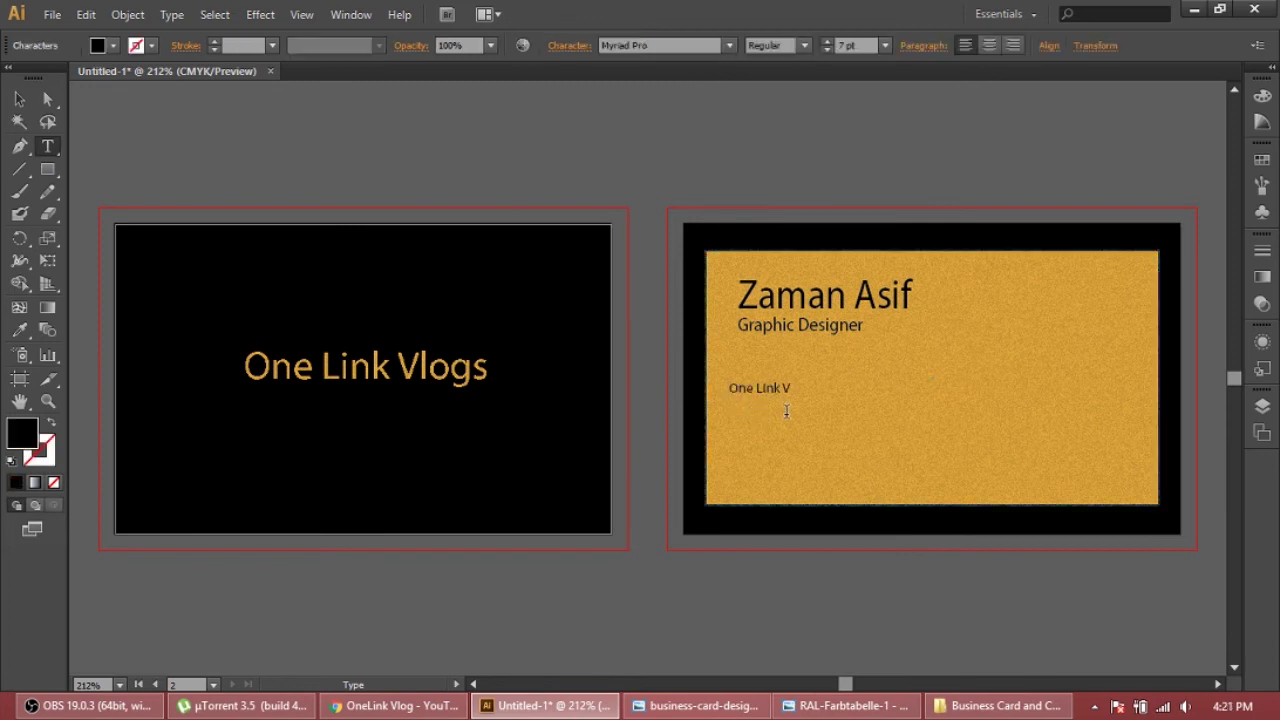
pyautogui.write('One Link VLo')
pyautogui.press('BackSpace')
# Copy the channel id from the YouTube URL in Chrome and paste it below the e-mail line
pyautogui.click(405, 706)
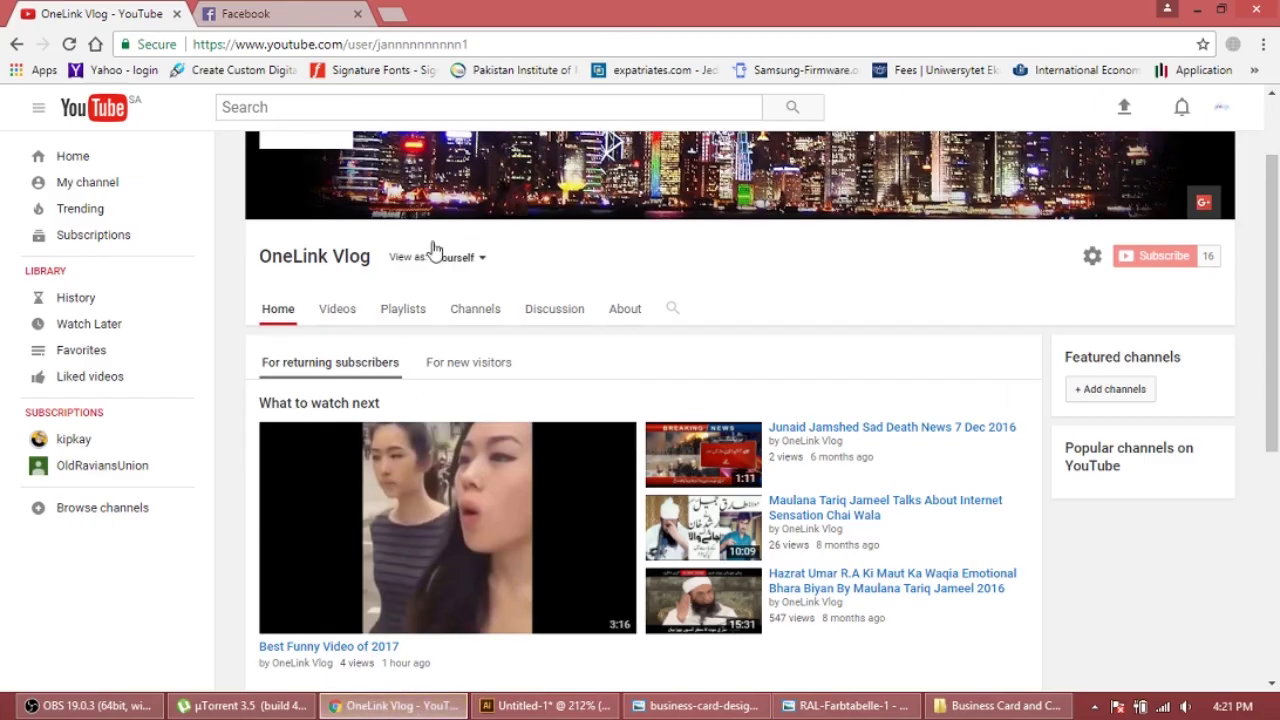
pyautogui.moveTo(489, 44); pyautogui.dragTo(378, 46)
pyautogui.hotkey('ctrl', 'c')
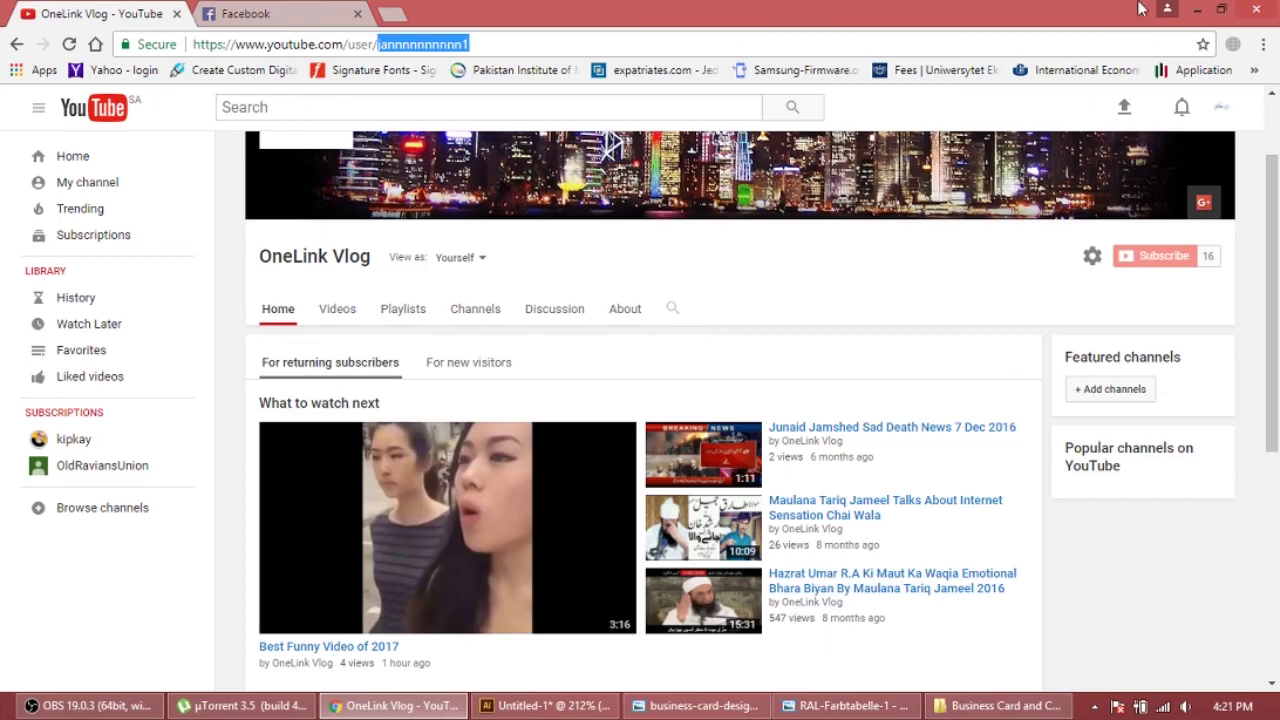
pyautogui.click(1197, 9)
pyautogui.hotkey('ctrl', 'v')
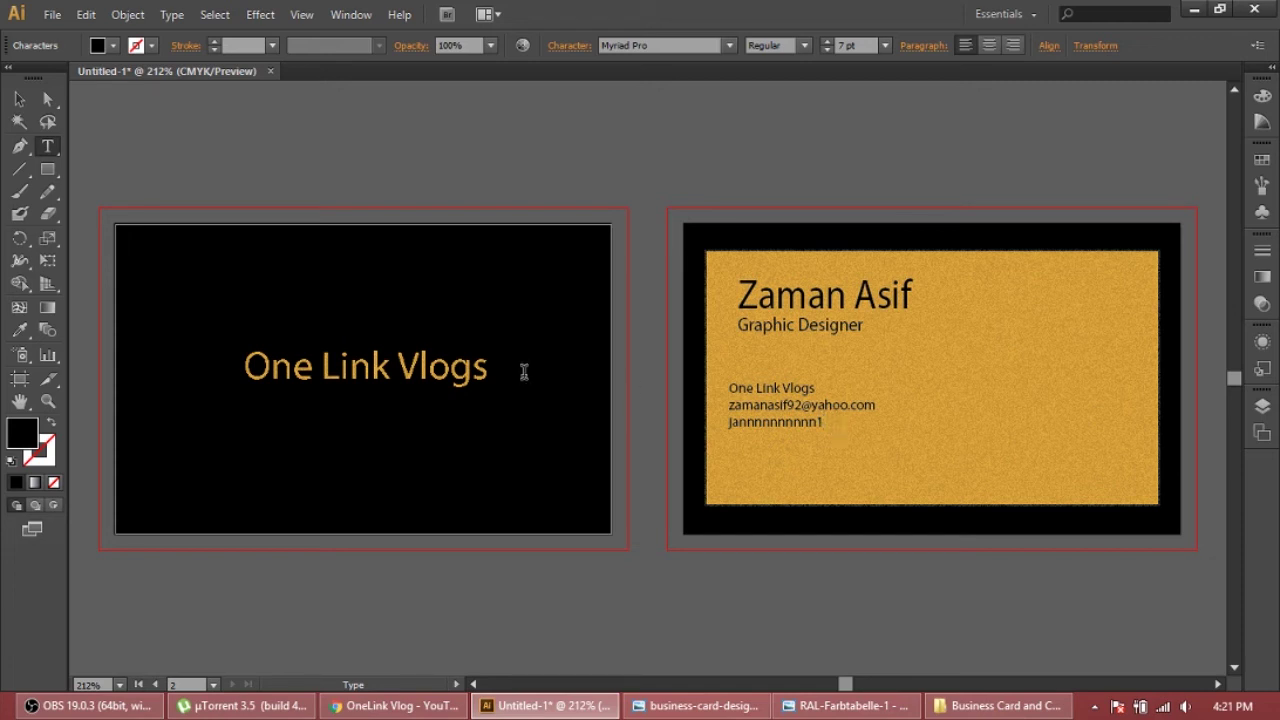
# Select the contact text block on the gold card and stretch it wider
pyautogui.click(19, 98)
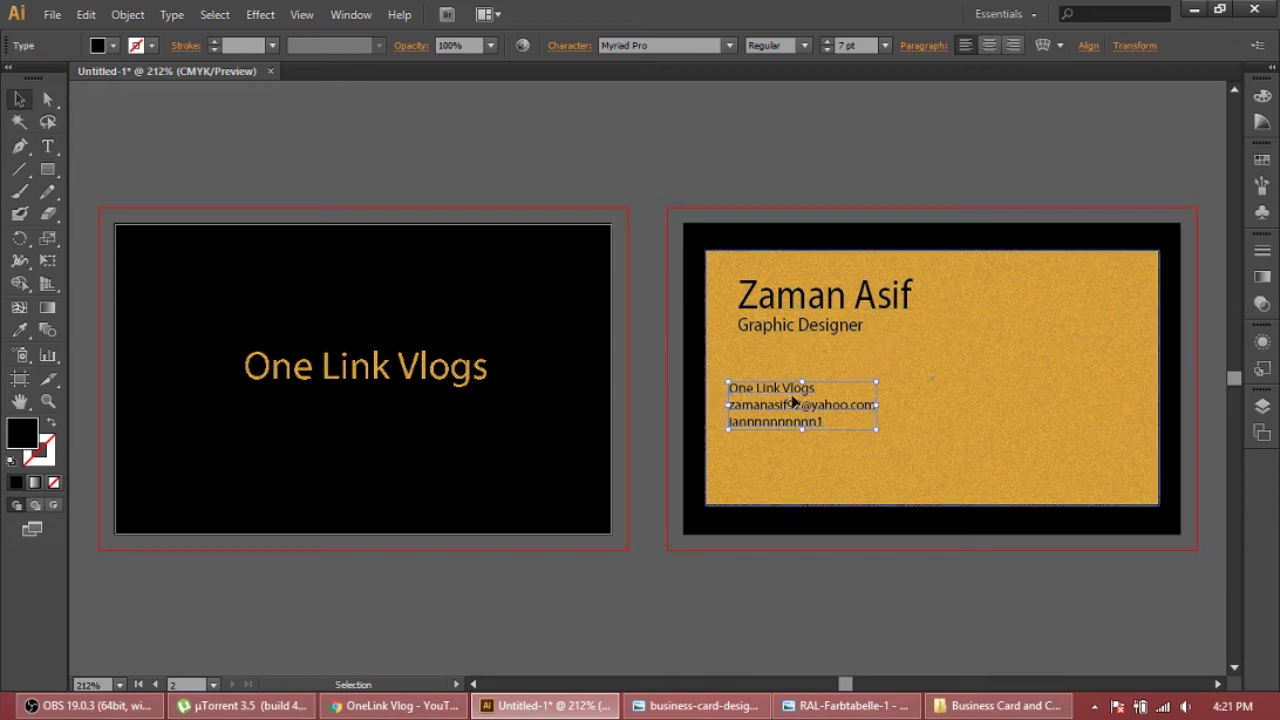
pyautogui.moveTo(872, 437); pyautogui.dragTo(908, 458)
pyautogui.click(810, 400)
pyautogui.click(857, 446)
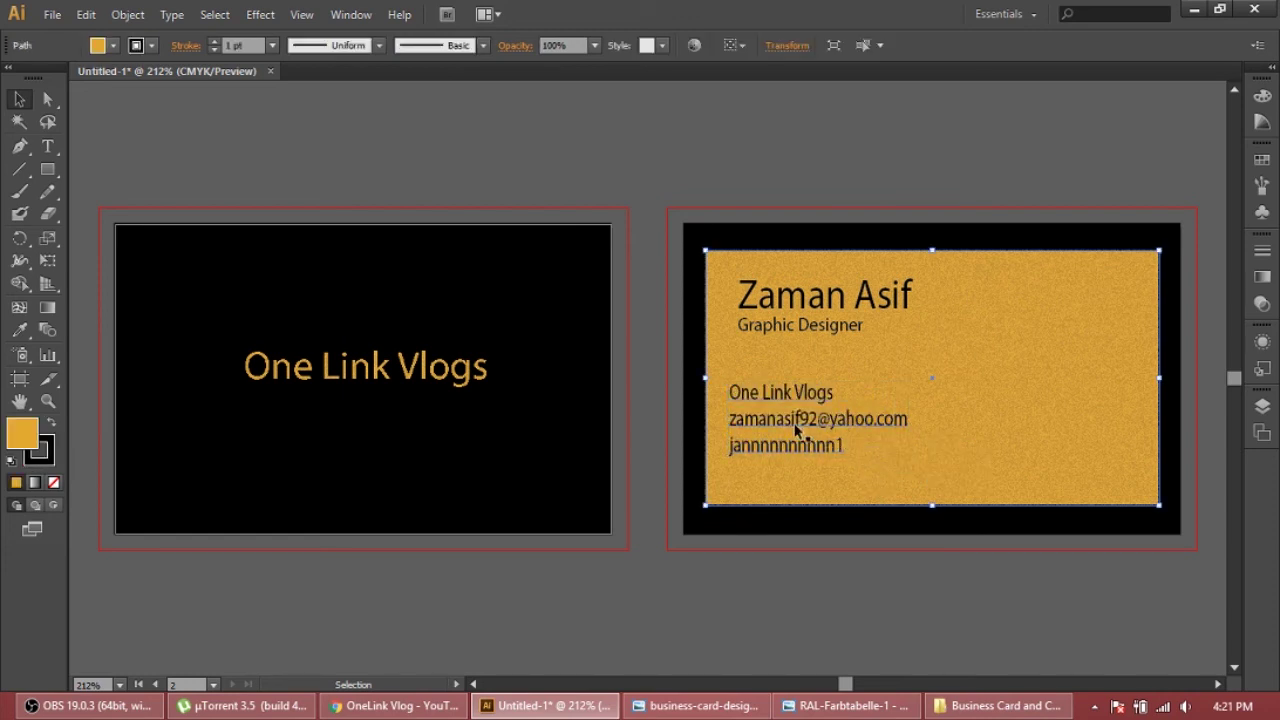
pyautogui.click(771, 398)
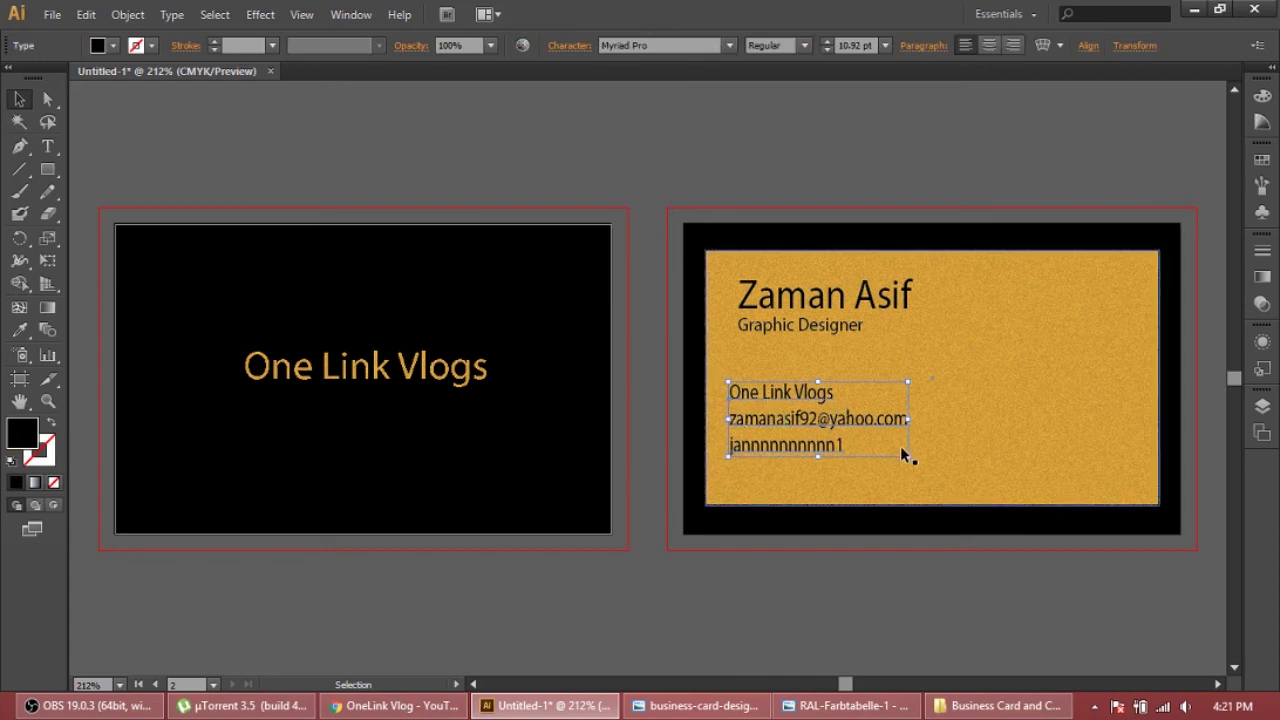
pyautogui.moveTo(906, 456); pyautogui.dragTo(927, 462)
# Leave the gold panel's isolation mode, reselect the contact text and enlarge the block
pyautogui.doubleClick(869, 406)
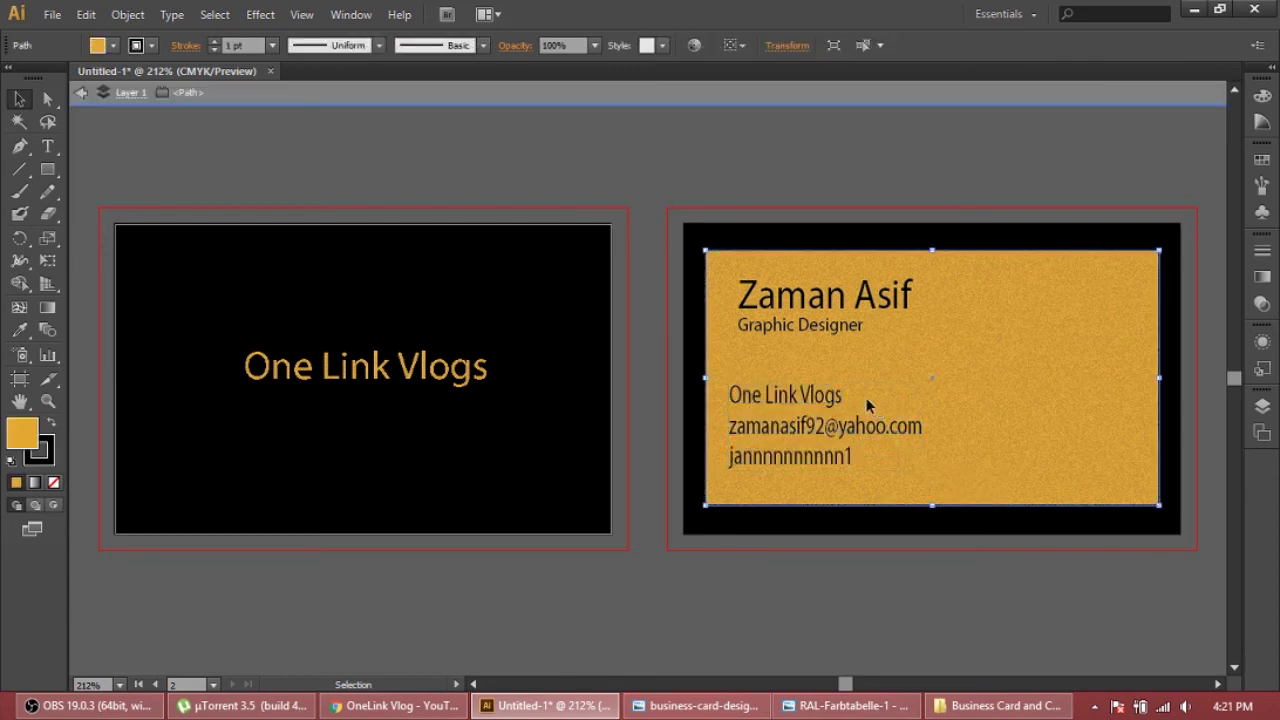
pyautogui.press('Escape')
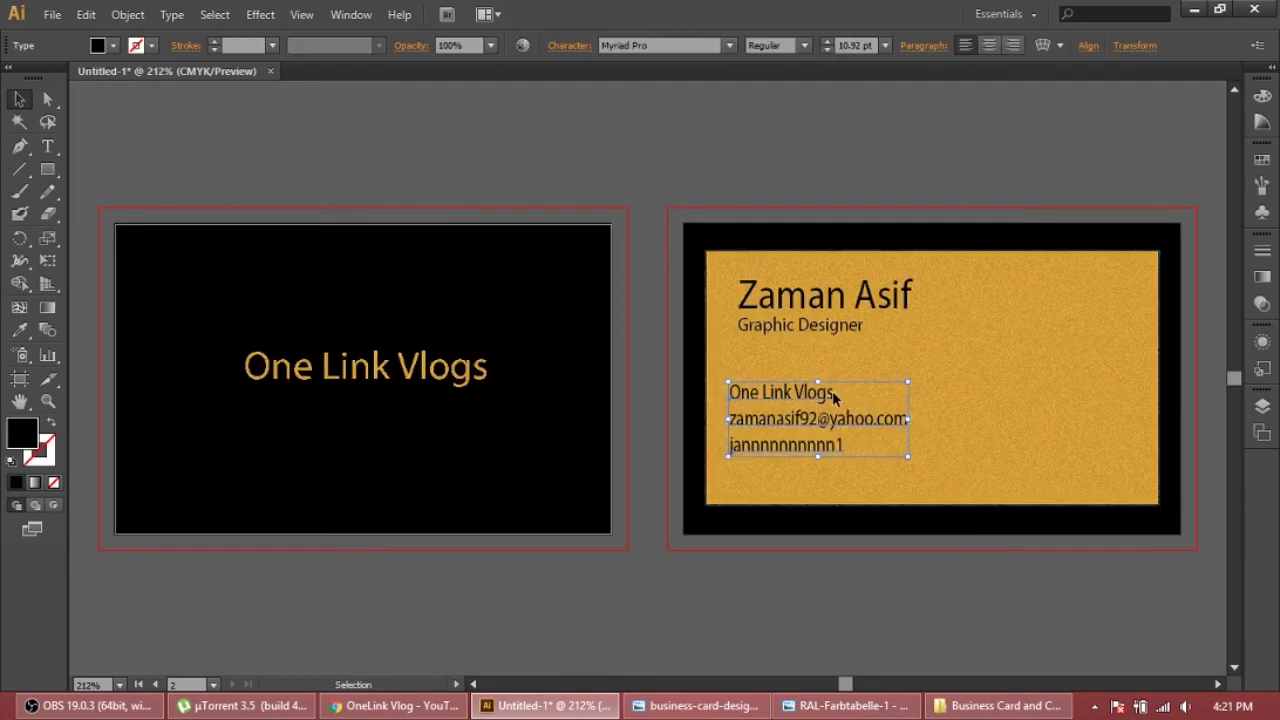
pyautogui.doubleClick(834, 394)
pyautogui.doubleClick(846, 414)
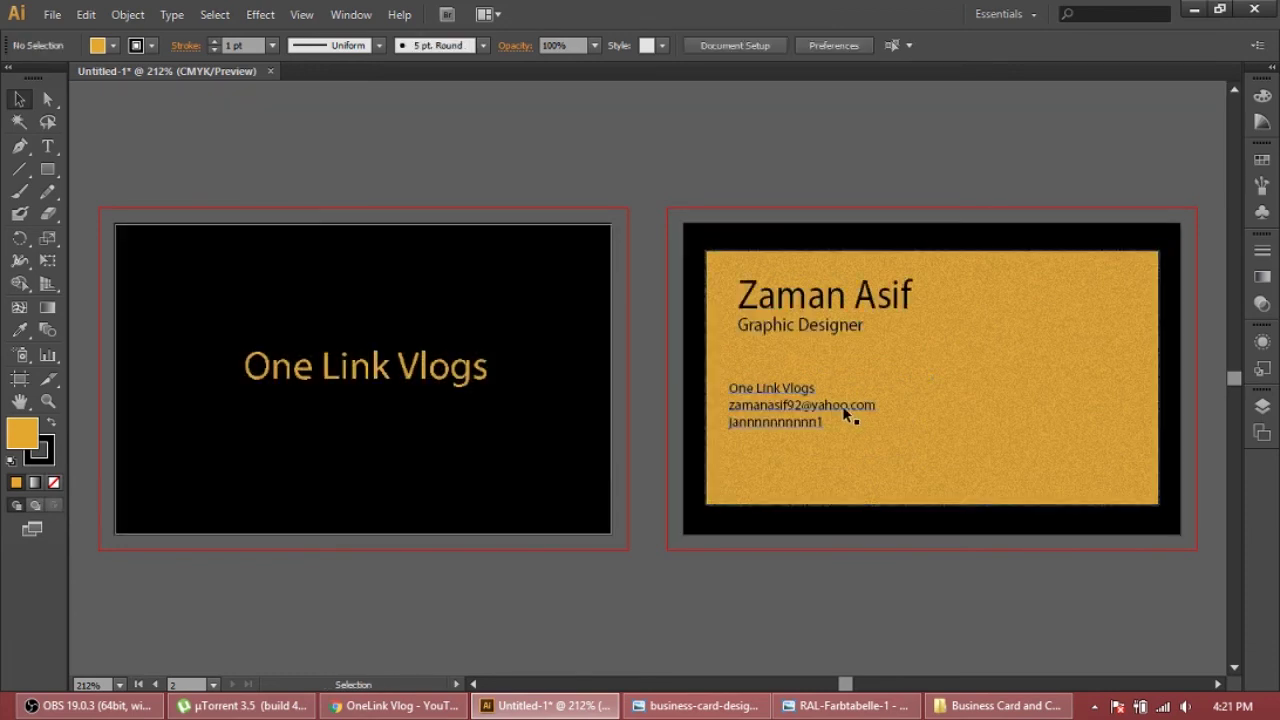
pyautogui.doubleClick(840, 402)
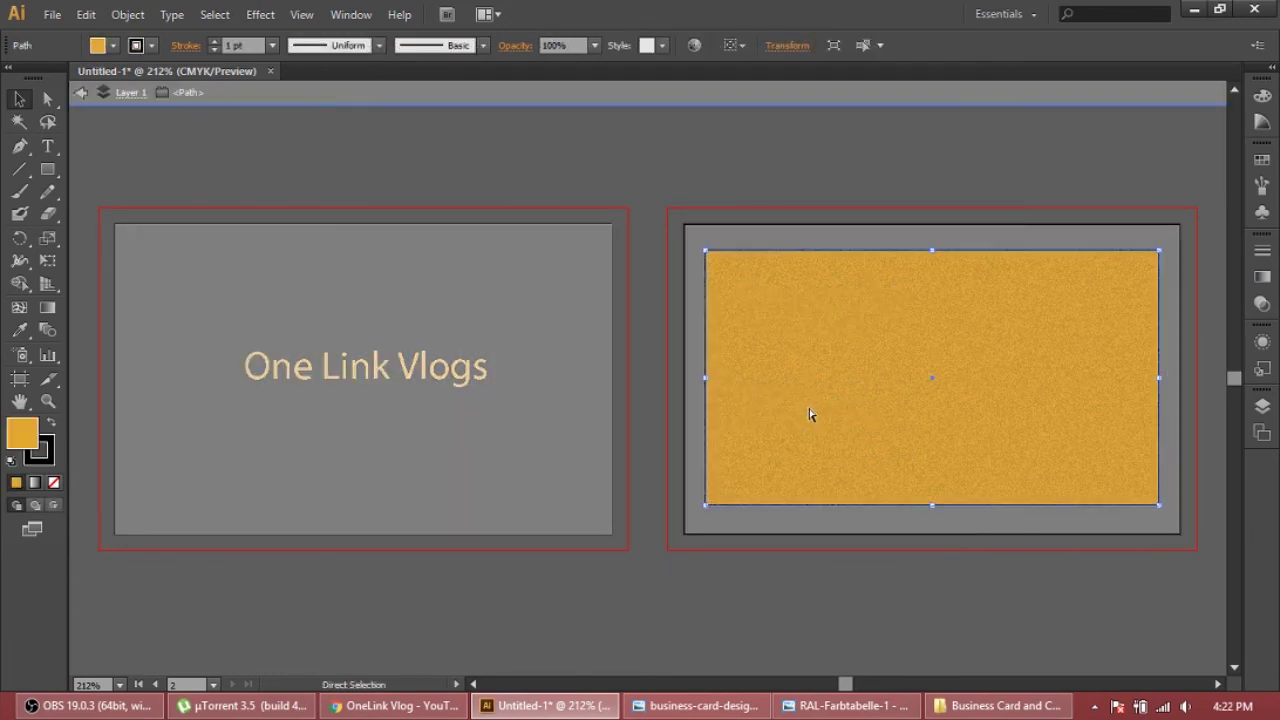
pyautogui.doubleClick(811, 418)
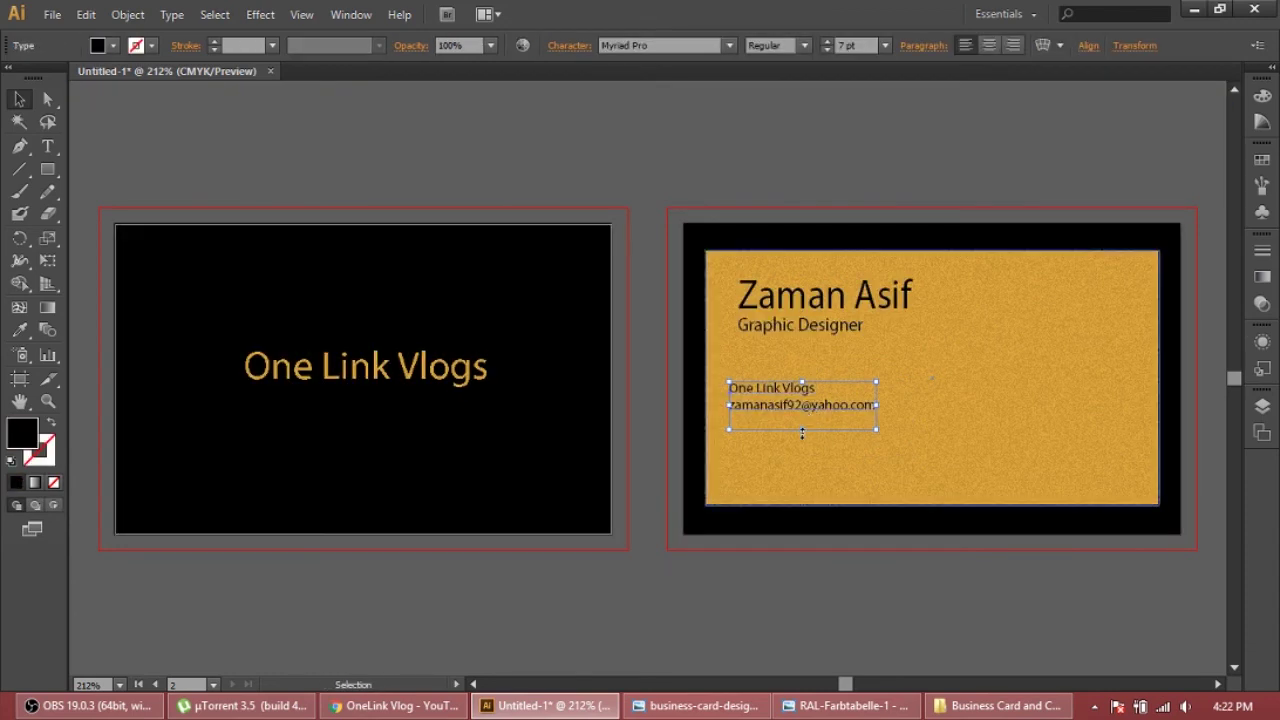
pyautogui.moveTo(802, 432); pyautogui.dragTo(882, 440)
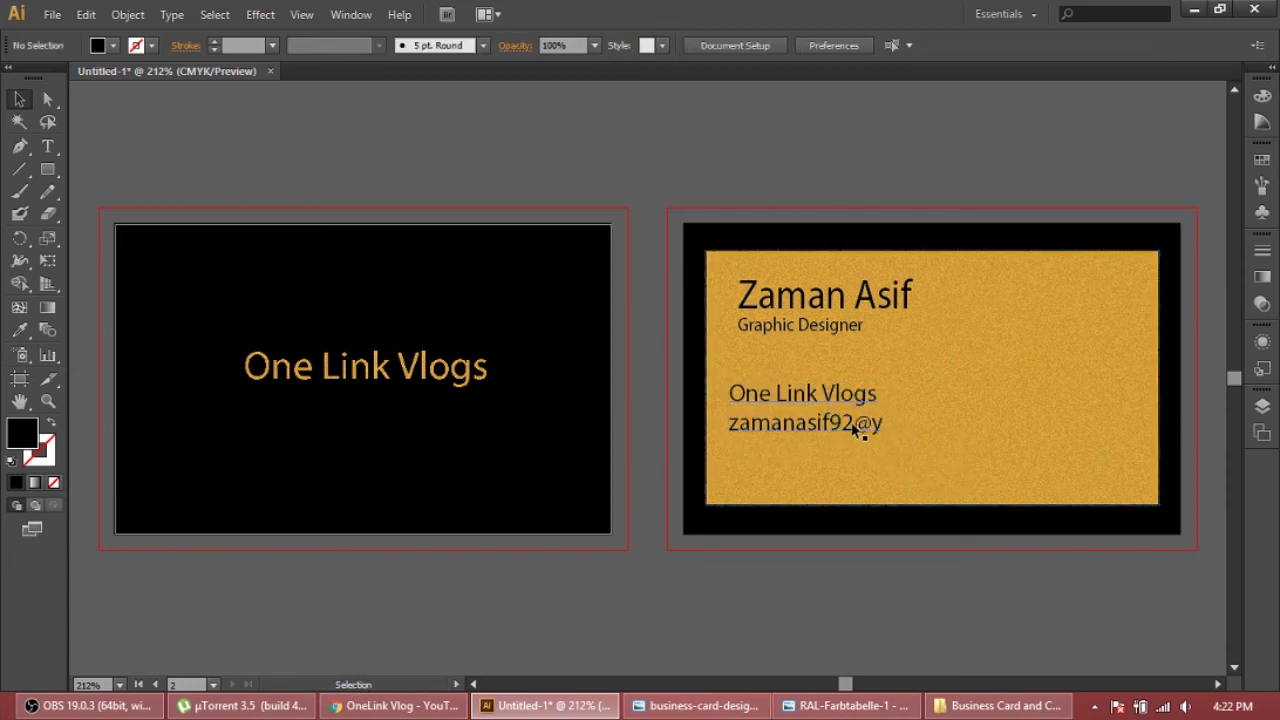
# Restore the missing end of the email address and add the channel id on a new line
pyautogui.doubleClick(852, 421)
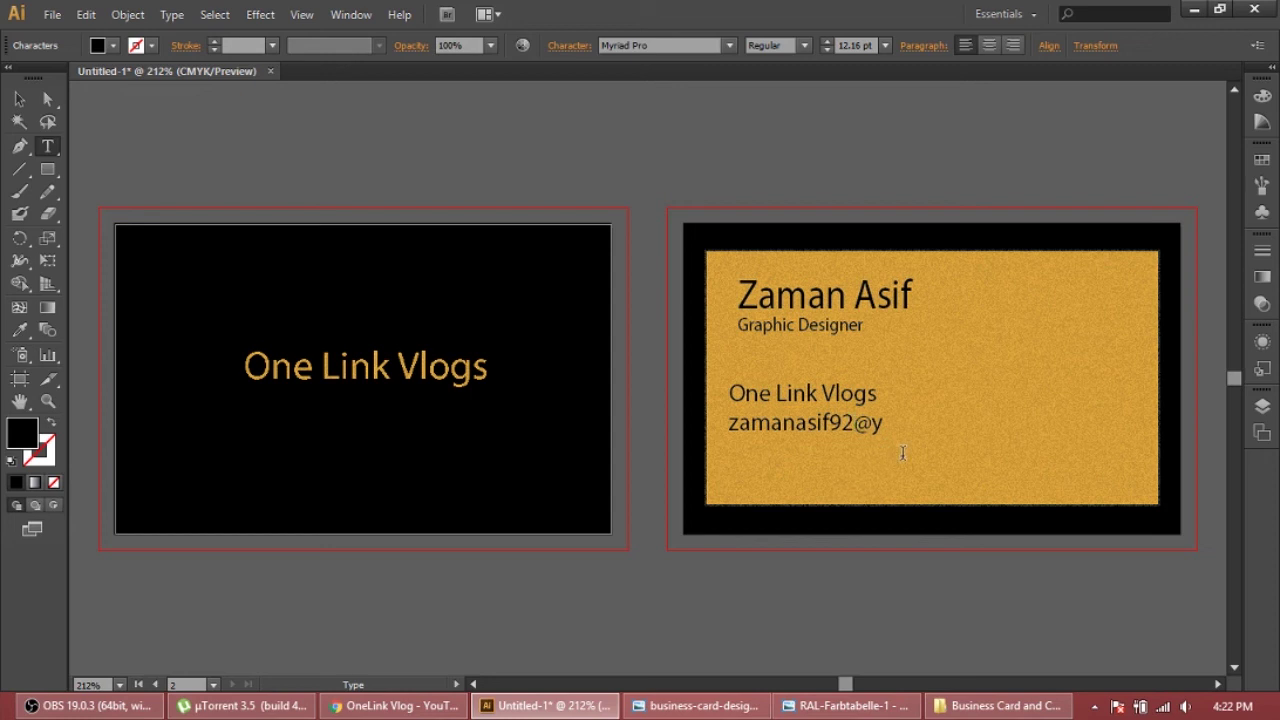
pyautogui.write('ahoo.com')
pyautogui.press('Return')
pyautogui.write('jannnnnnnnnn1')
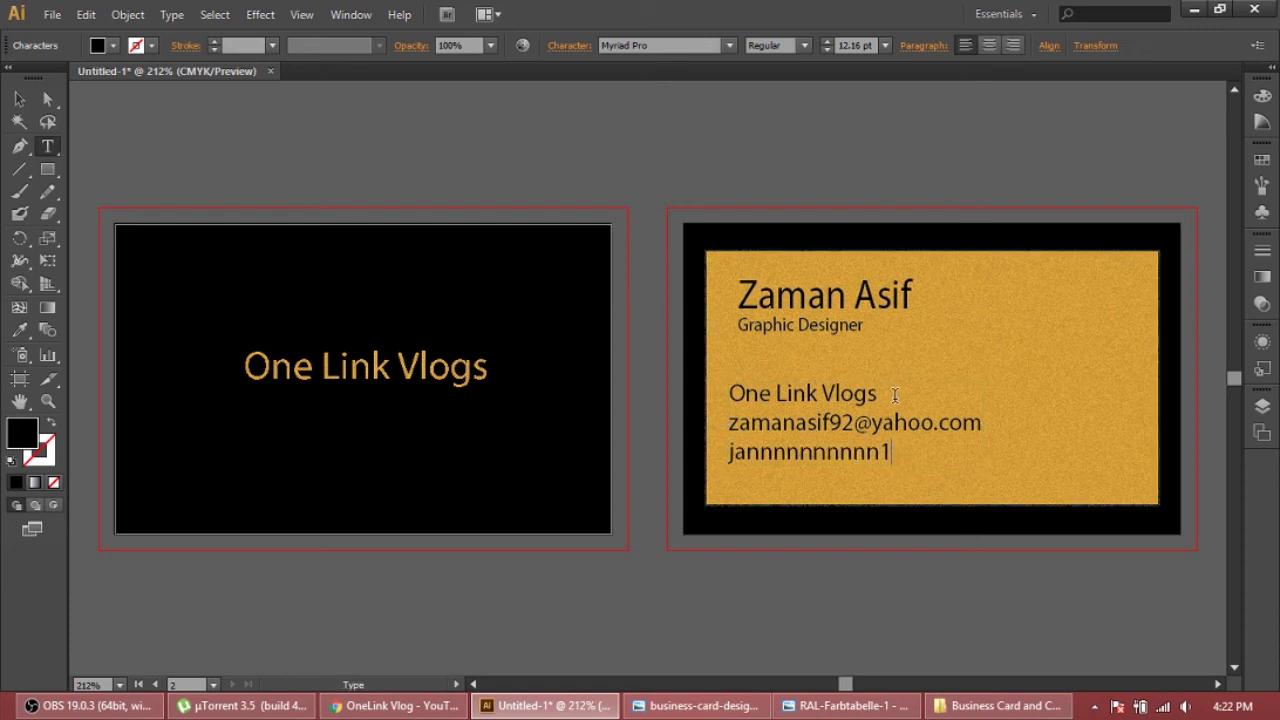
# Set 'One Link Vlogs' to Bold, then select the email and channel id lines
pyautogui.hotkey('shift', 'Left')
pyautogui.hotkey('shift', 'Left')
pyautogui.hotkey('shift', 'Left')
pyautogui.hotkey('shift', 'Left')
pyautogui.hotkey('shift', 'Left')
pyautogui.hotkey('shift', 'Left')
pyautogui.hotkey('shift', 'Left')
pyautogui.hotkey('shift', 'Left')
pyautogui.hotkey('shift', 'Left')
pyautogui.hotkey('shift', 'Left')
pyautogui.hotkey('shift', 'Left')
pyautogui.hotkey('shift', 'Left')
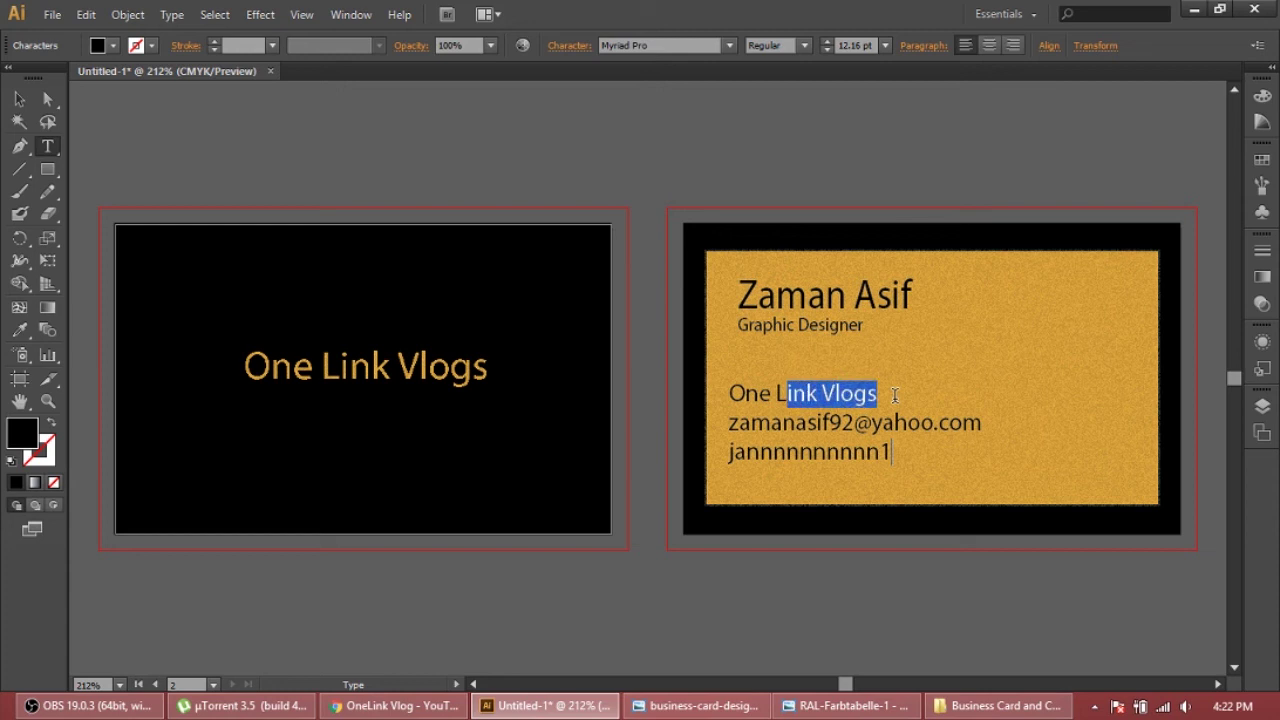
pyautogui.hotkey('shift', 'Left')
pyautogui.hotkey('shift', 'Left')
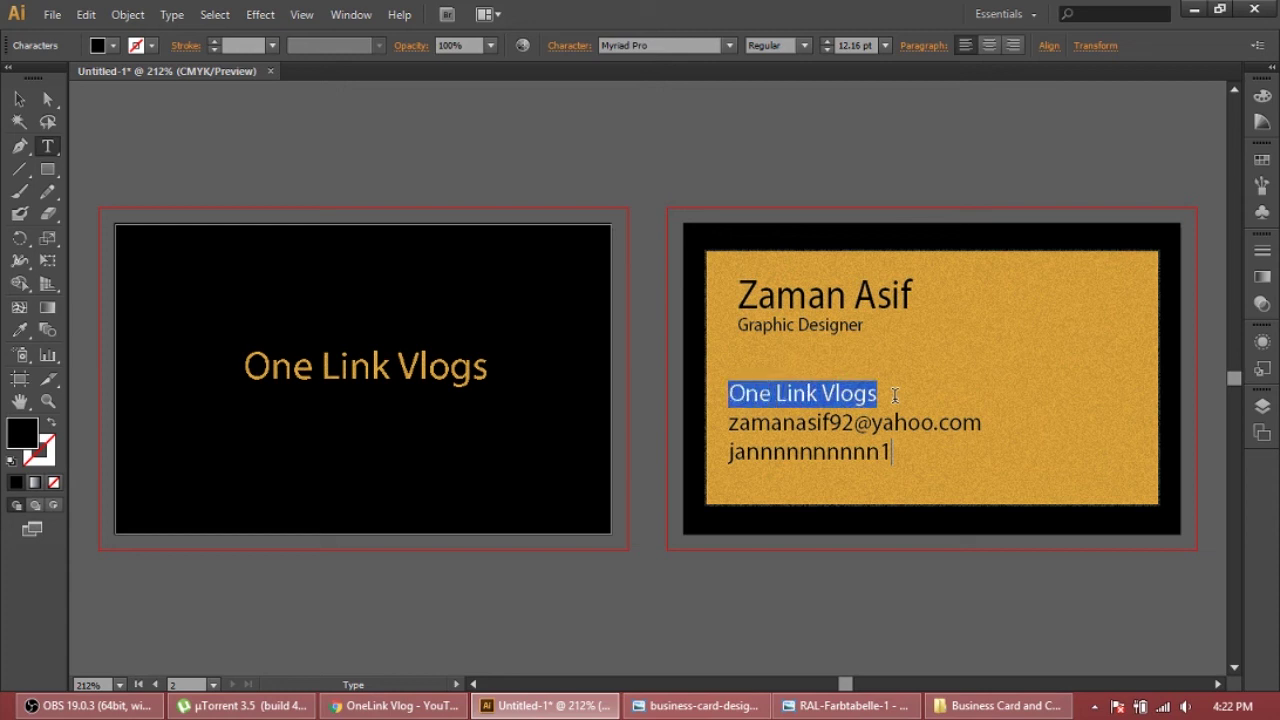
pyautogui.click(804, 45)
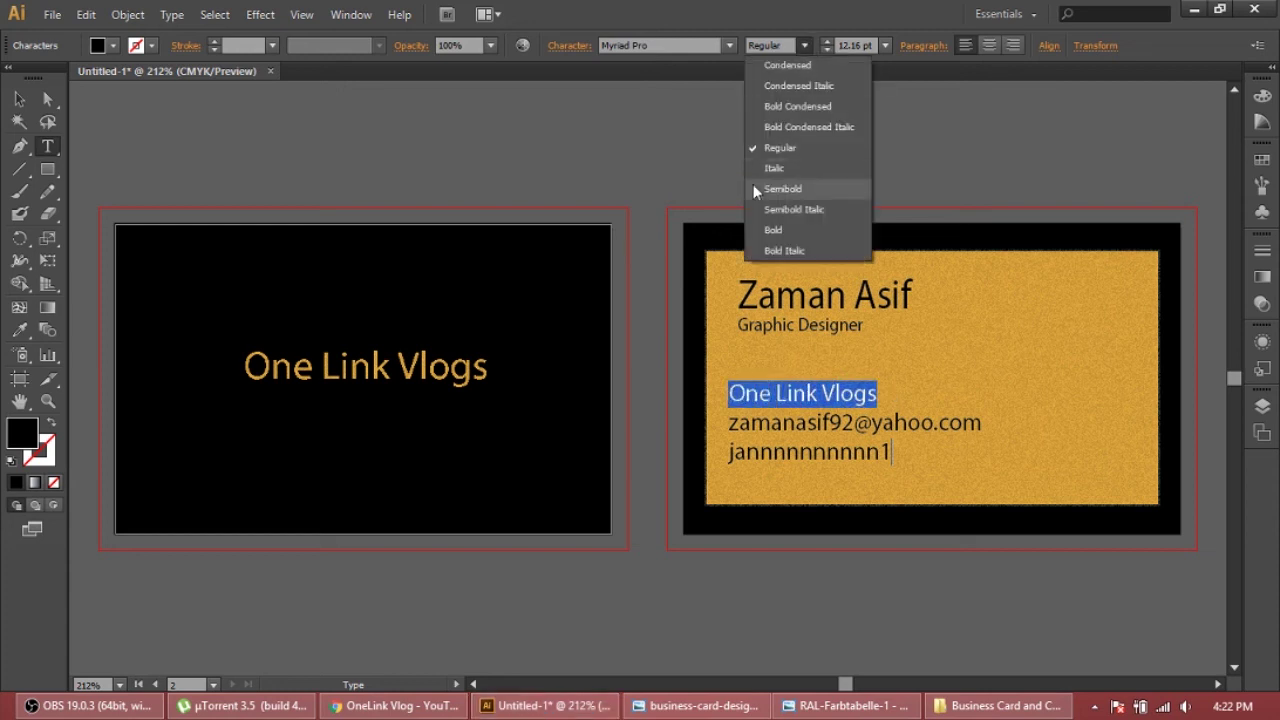
pyautogui.click(773, 230)
pyautogui.click(868, 421)
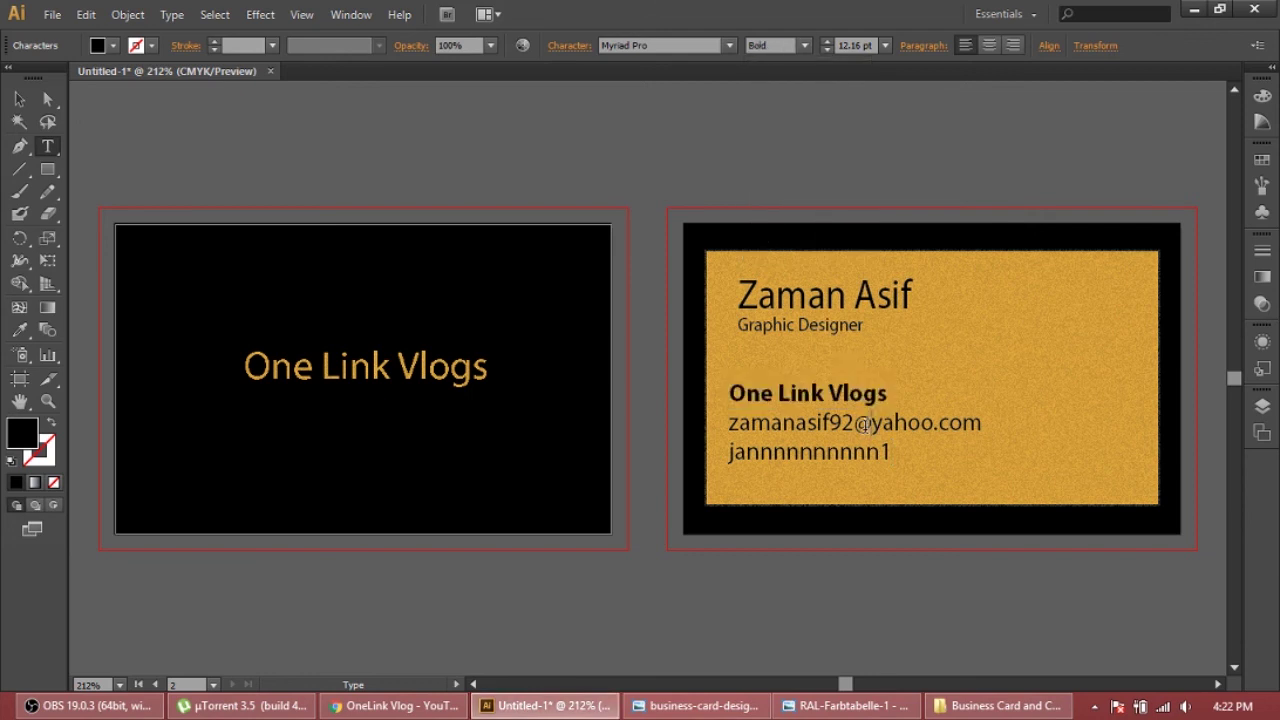
pyautogui.moveTo(899, 449); pyautogui.dragTo(728, 424)
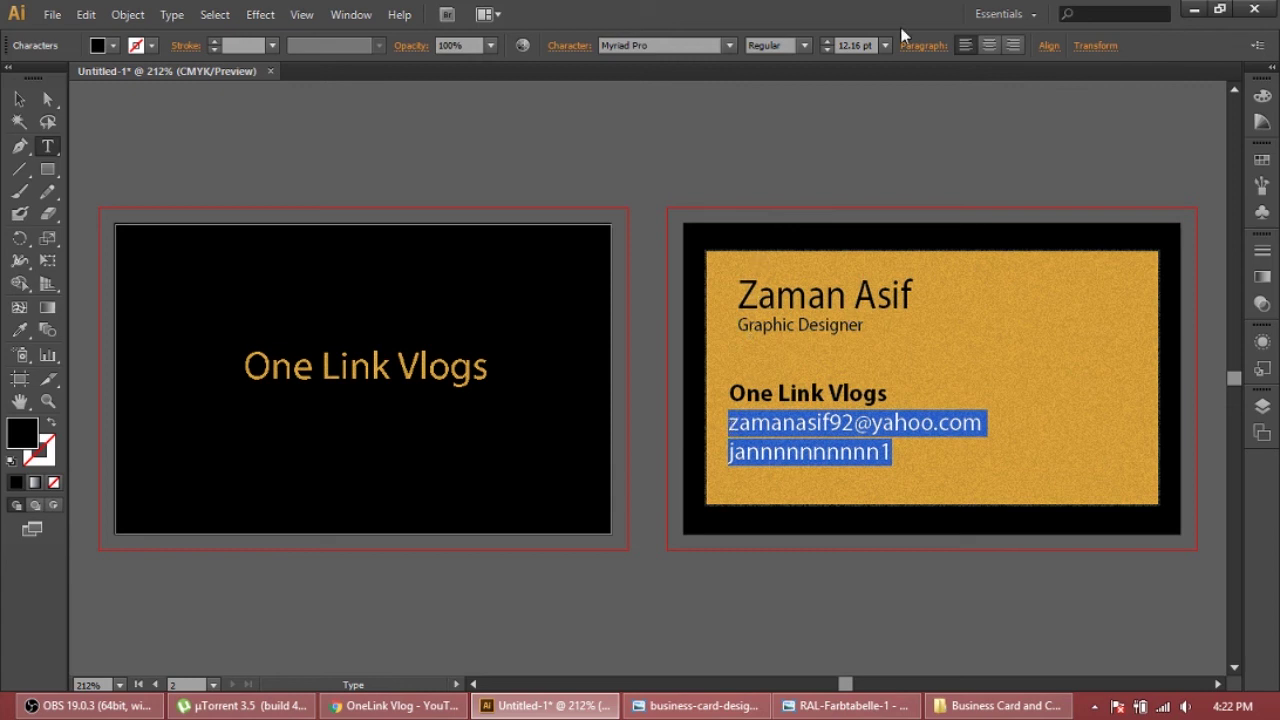
# Set the email and channel id lines to 7 pt and type the 'Email:' and 'Channel:' labels
pyautogui.click(845, 47)
pyautogui.write('0pt')
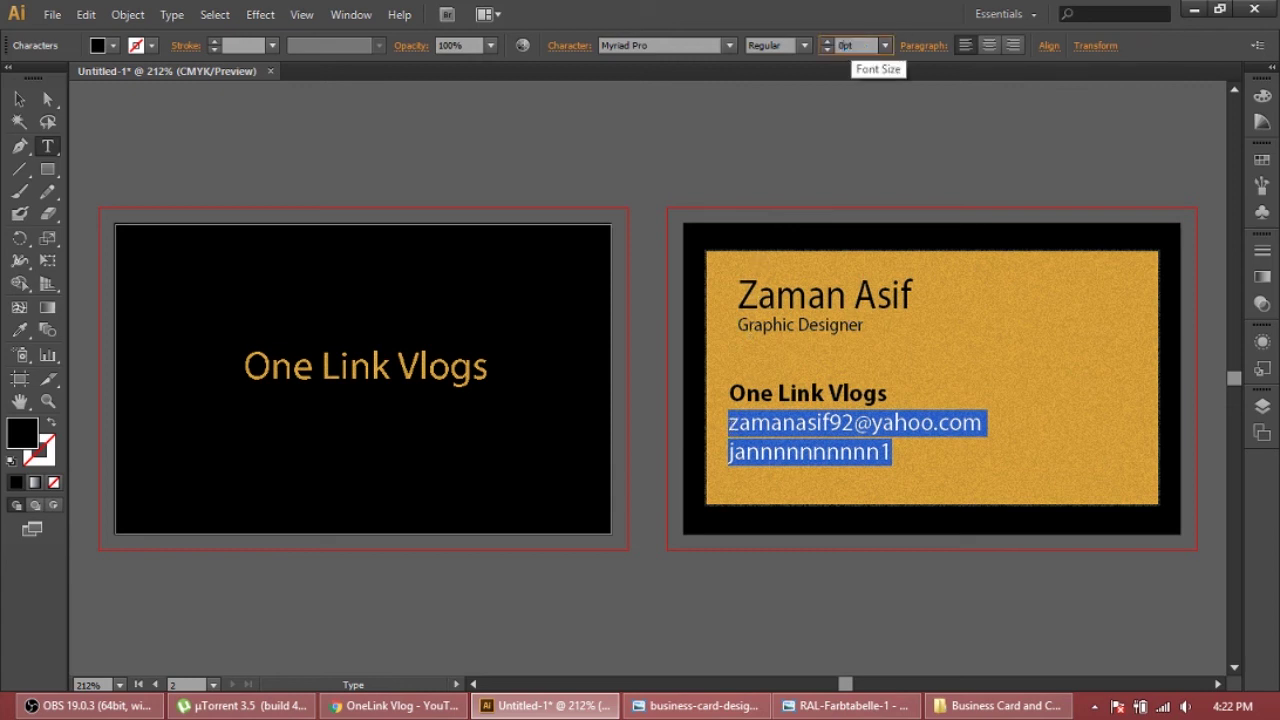
pyautogui.press('Return')
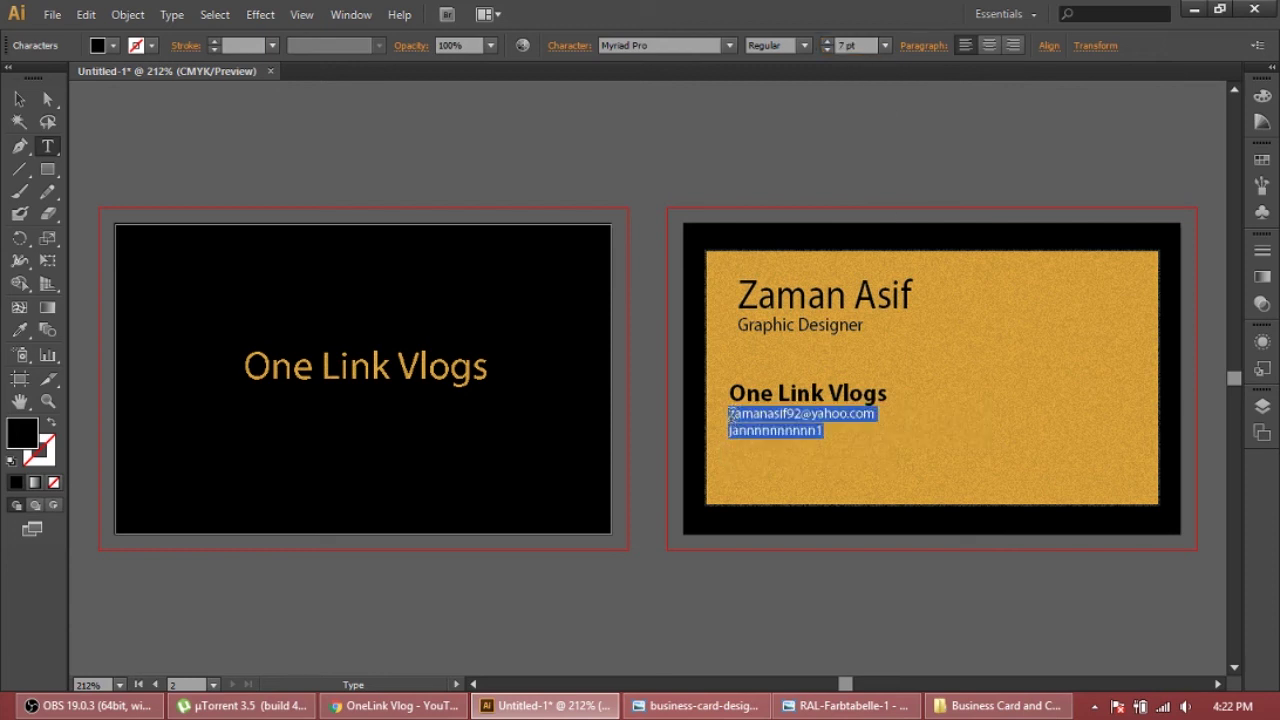
pyautogui.press('Left')
pyautogui.write('Email: ')
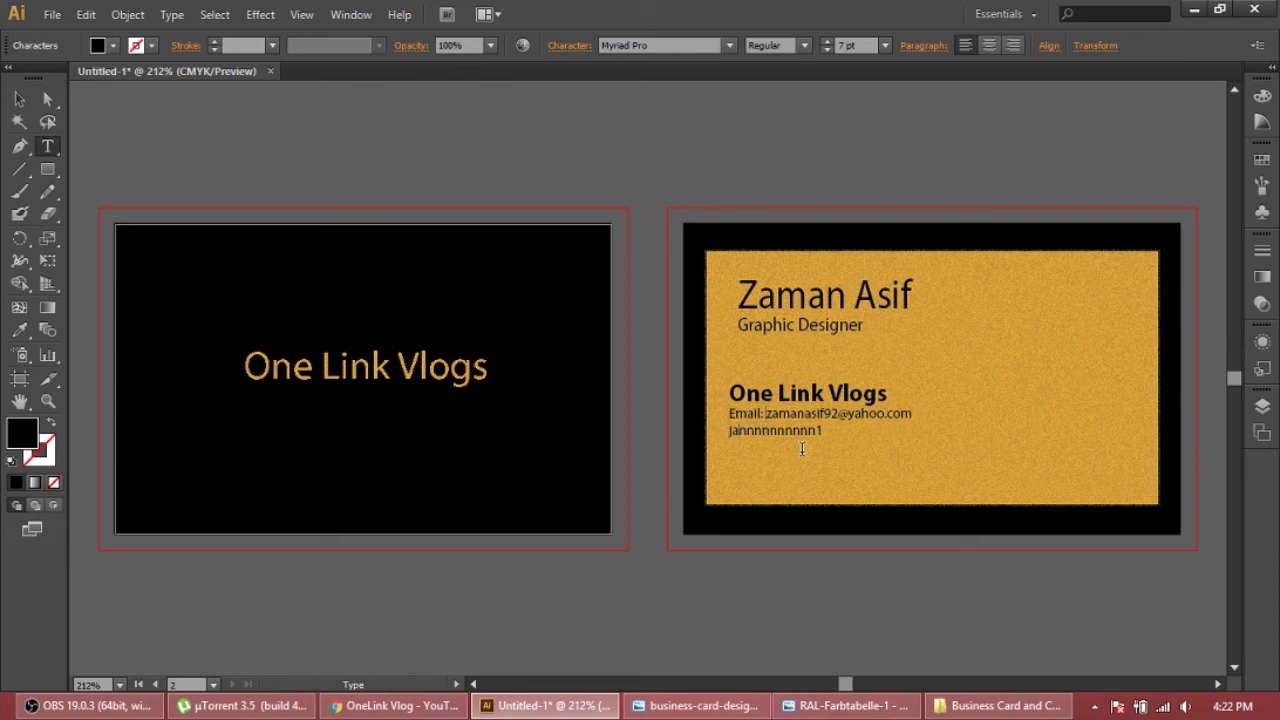
pyautogui.write('Channel:')
pyautogui.hotkey('shift', 'Left')
pyautogui.hotkey('shift', 'Left')
pyautogui.hotkey('shift', 'Left')
pyautogui.hotkey('shift', 'Left')
pyautogui.hotkey('shift', 'Left')
pyautogui.hotkey('shift', 'Left')
pyautogui.hotkey('shift', 'Left')
pyautogui.hotkey('shift', 'Left')
pyautogui.hotkey('shift', 'Left')
pyautogui.click(1036, 409)
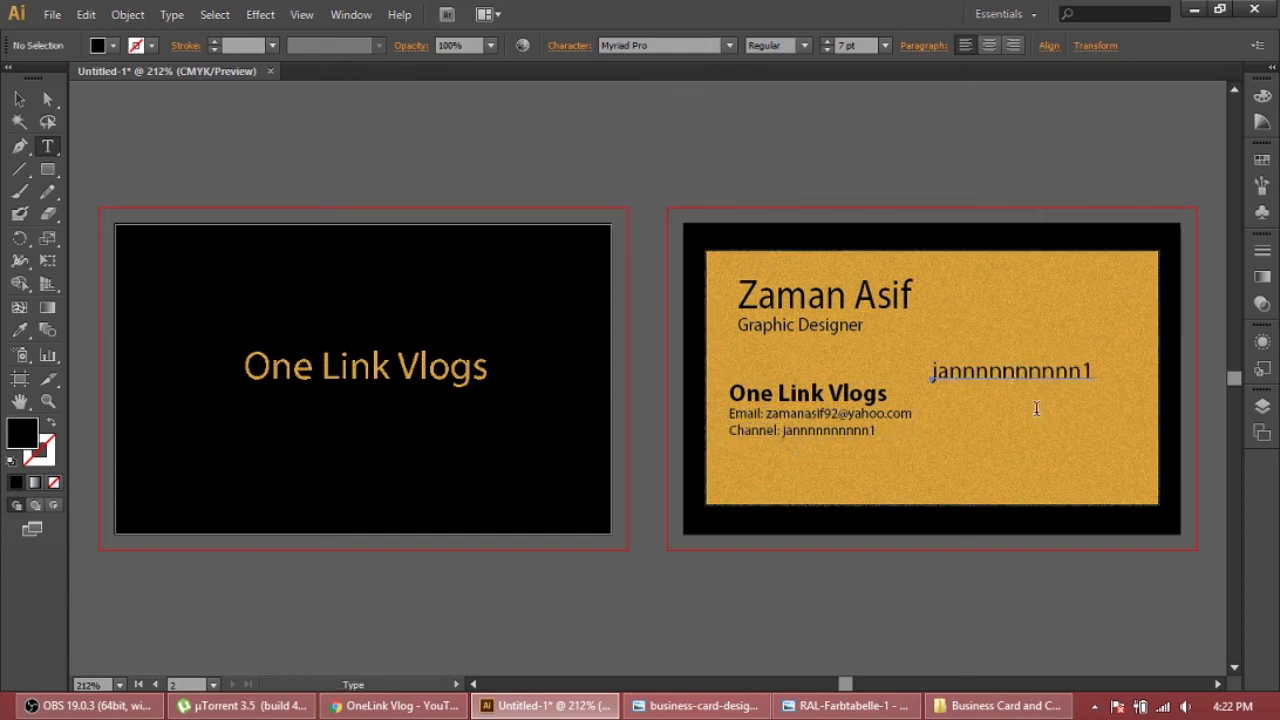
# Make the 'Channel:' and 'Email:' labels Bold, leaving their values regular
pyautogui.click(782, 433)
pyautogui.hotkey('shift', 'Left')
pyautogui.hotkey('shift', 'Left')
pyautogui.hotkey('shift', 'Left')
pyautogui.hotkey('shift', 'Left')
pyautogui.hotkey('shift', 'Left')
pyautogui.hotkey('shift', 'Left')
pyautogui.hotkey('shift', 'Left')
pyautogui.hotkey('shift', 'Left')
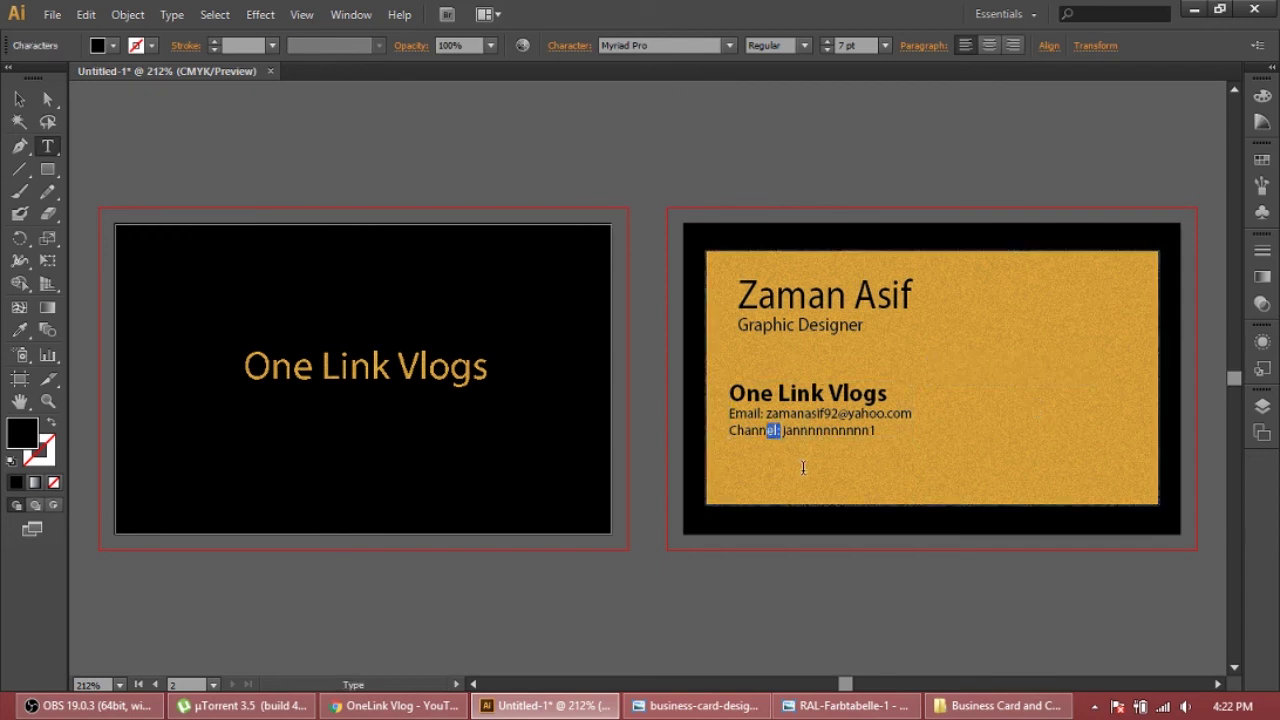
pyautogui.click(804, 45)
pyautogui.click(790, 235)
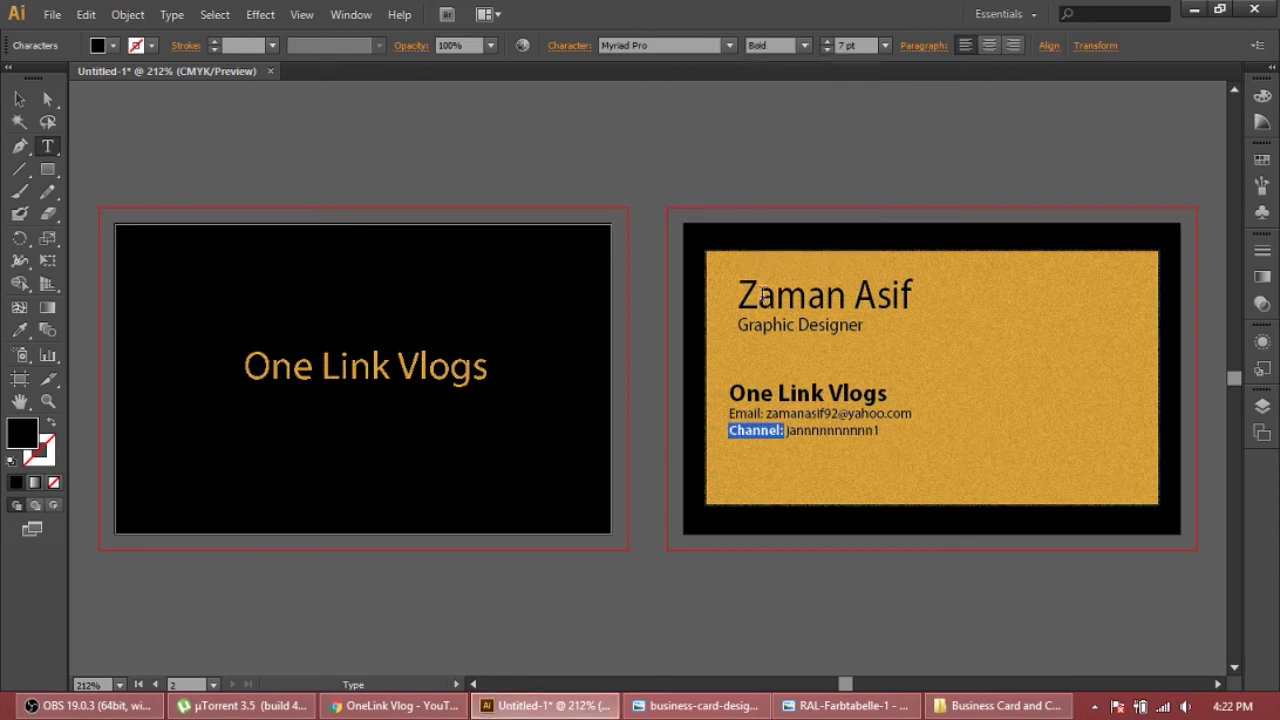
pyautogui.click(779, 424)
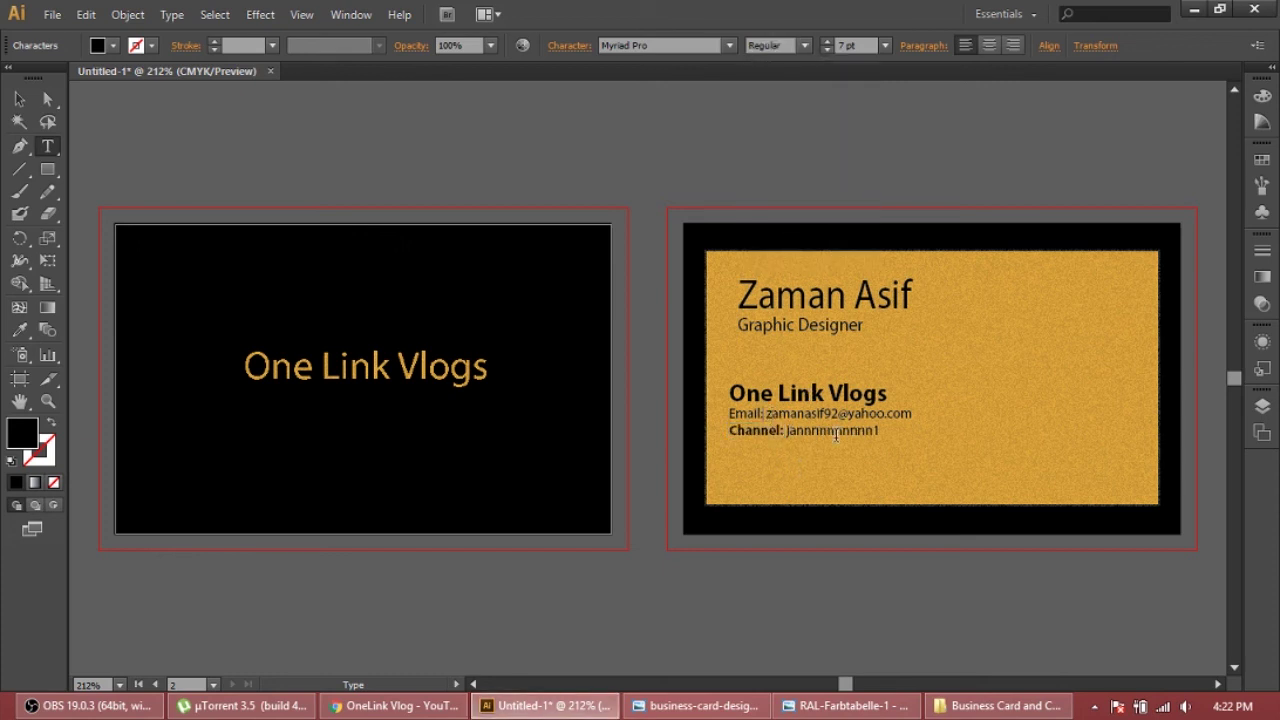
pyautogui.hotkey('shift', 'Left')
pyautogui.hotkey('shift', 'Left')
pyautogui.hotkey('shift', 'Left')
pyautogui.hotkey('shift', 'Left')
pyautogui.click(804, 45)
pyautogui.click(776, 216)
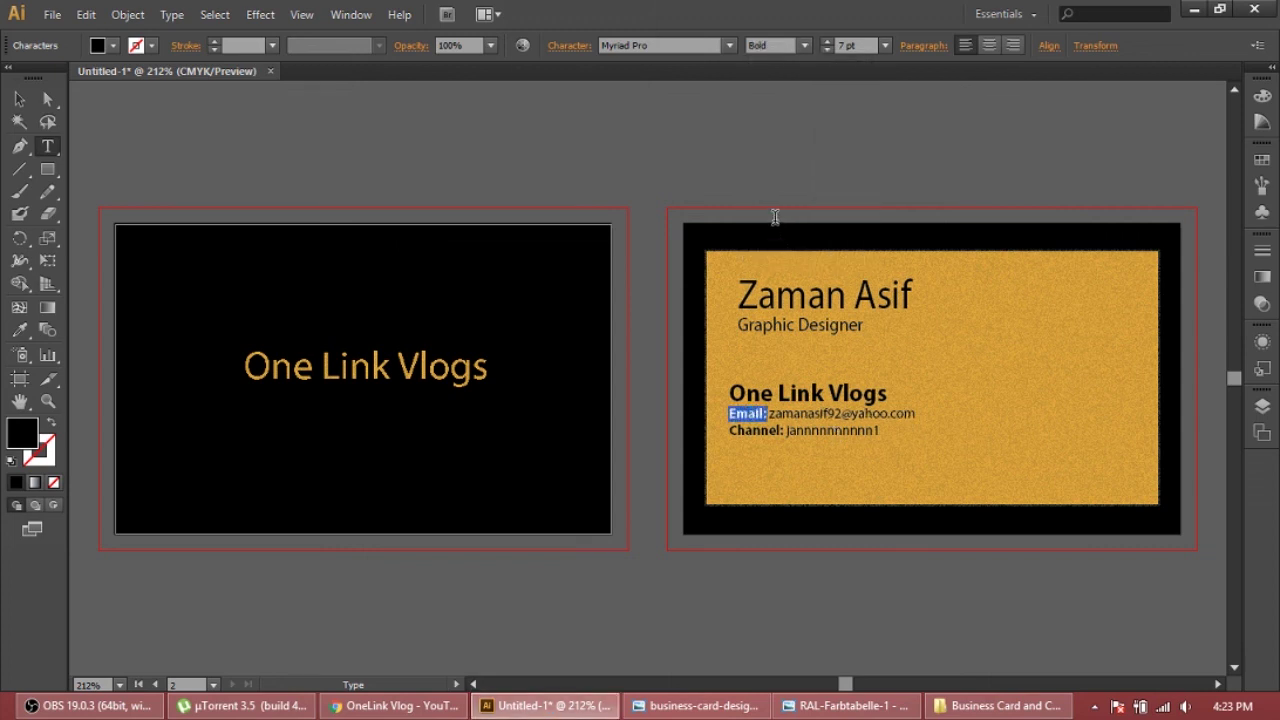
pyautogui.click(858, 430)
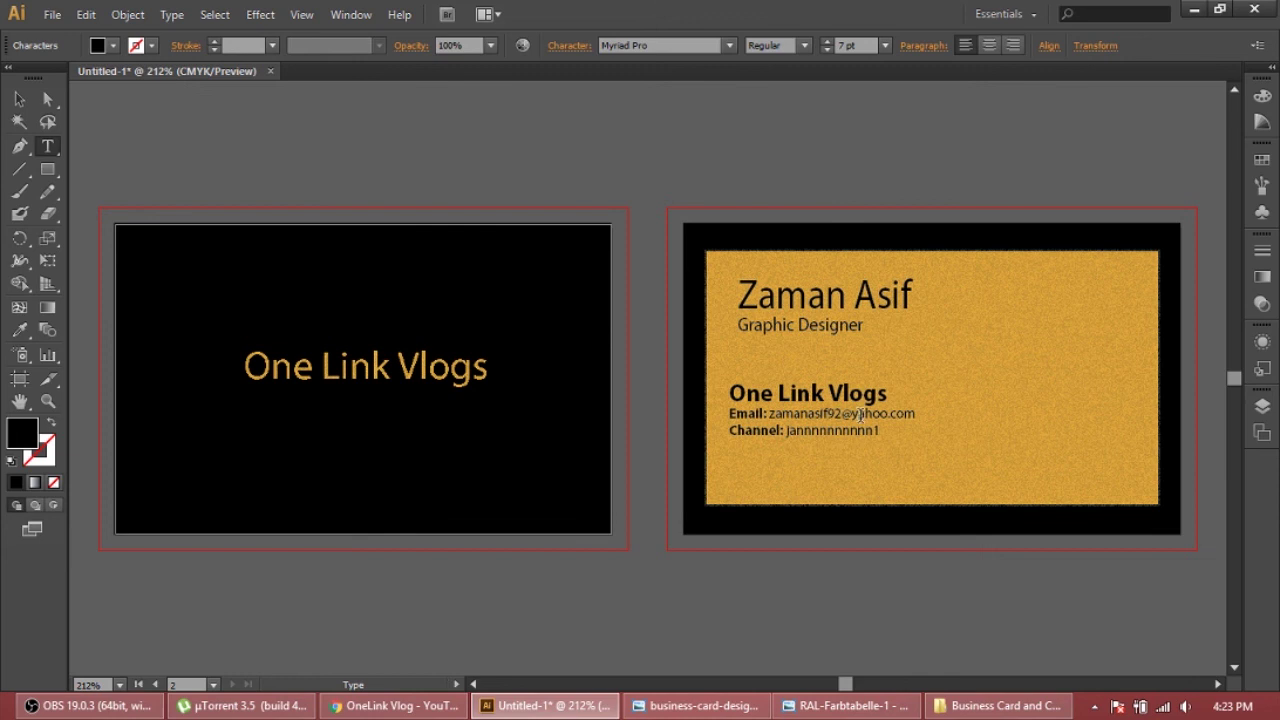
# Nudge the contact block slightly right and down, then scale it up from its corner handle
pyautogui.press('Escape')
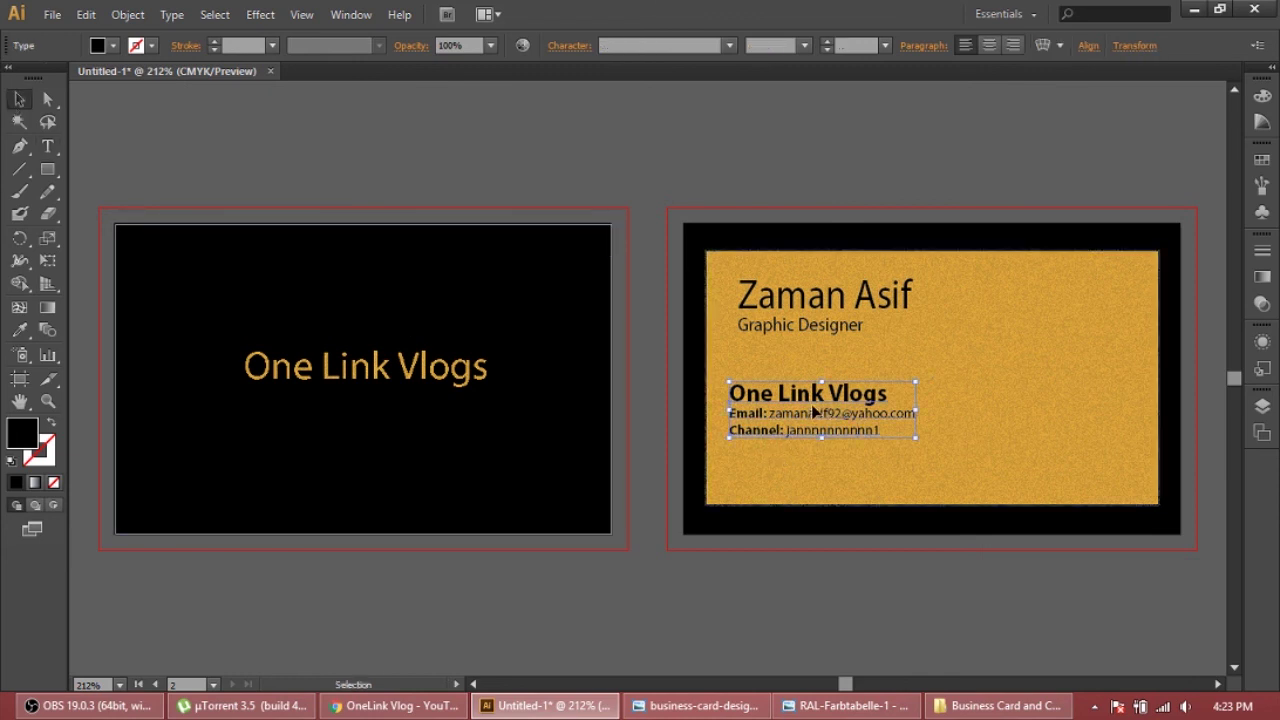
pyautogui.moveTo(814, 413); pyautogui.dragTo(822, 421)
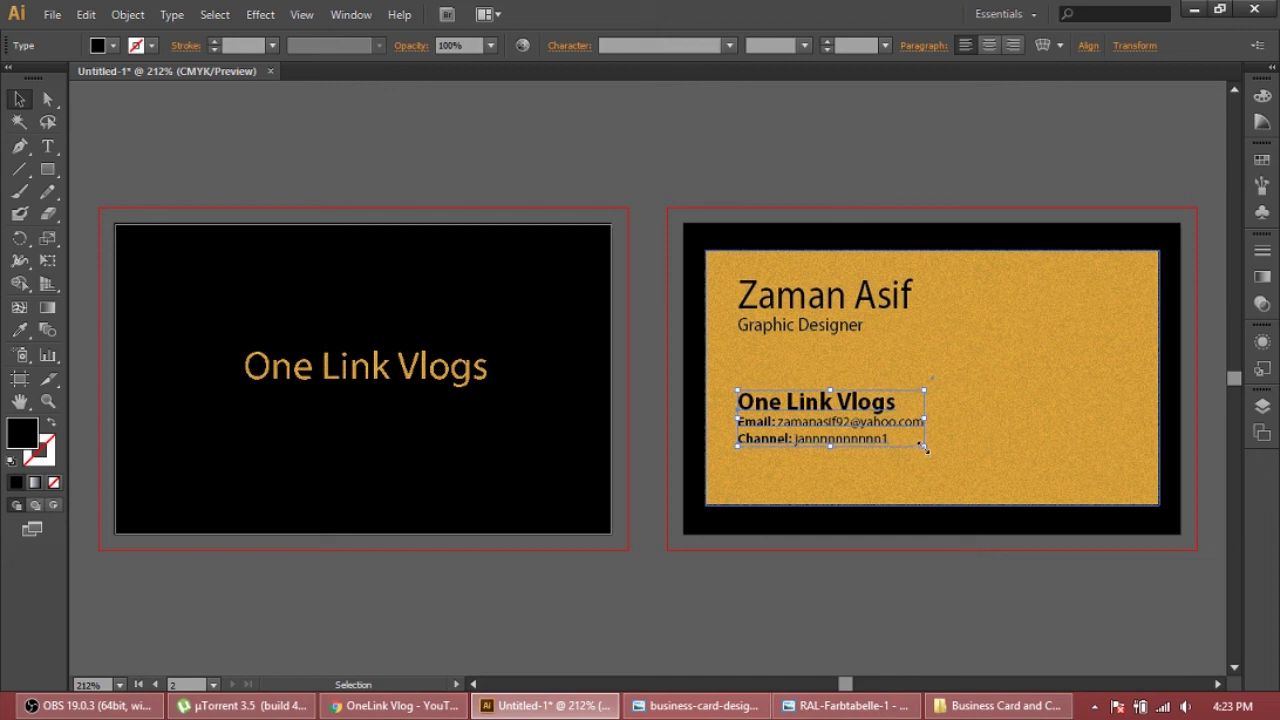
pyautogui.moveTo(923, 447); pyautogui.dragTo(966, 480)
pyautogui.click(958, 343)
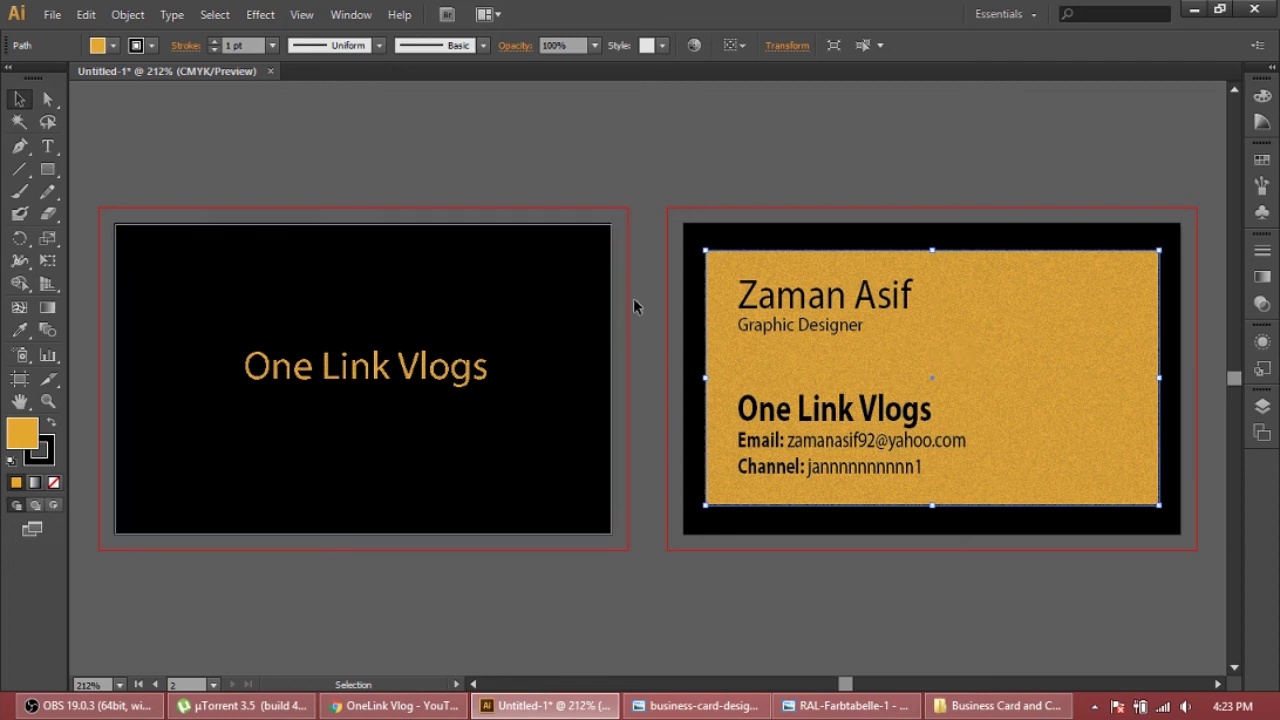
pyautogui.click(744, 245)
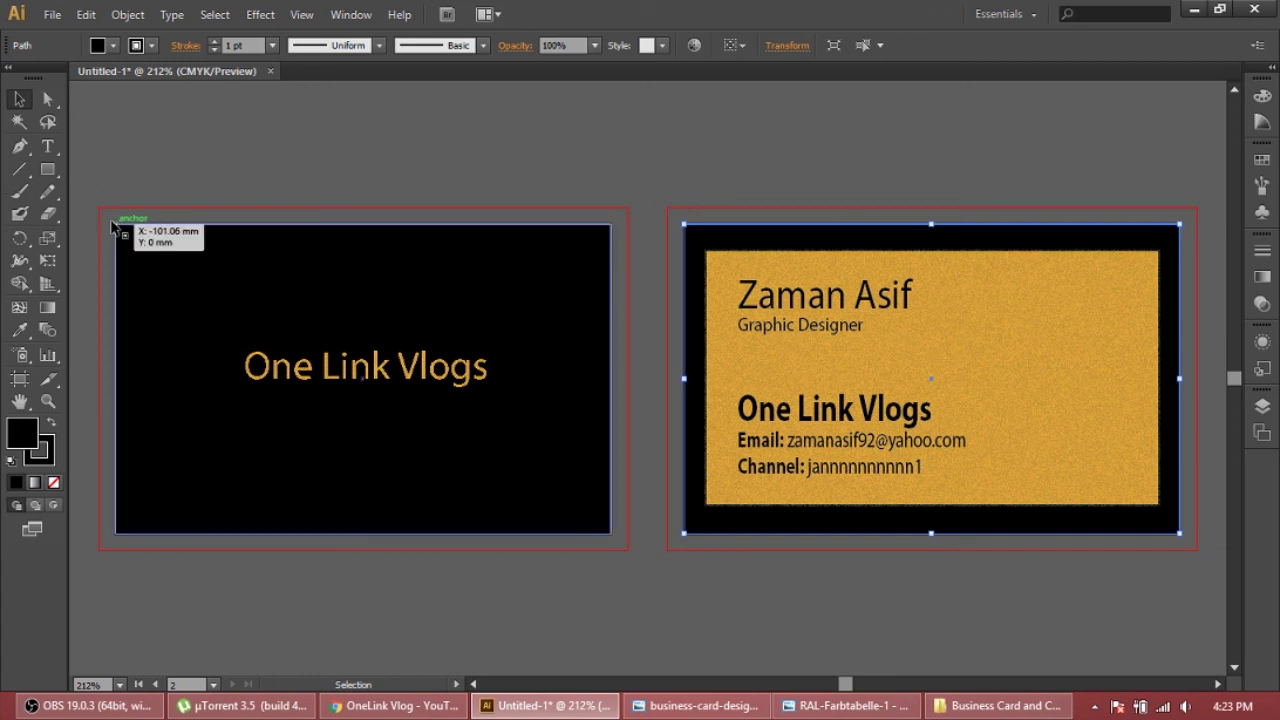
# Draw a rectangle covering each of the two cards with the Rectangle tool
pyautogui.click(47, 170)
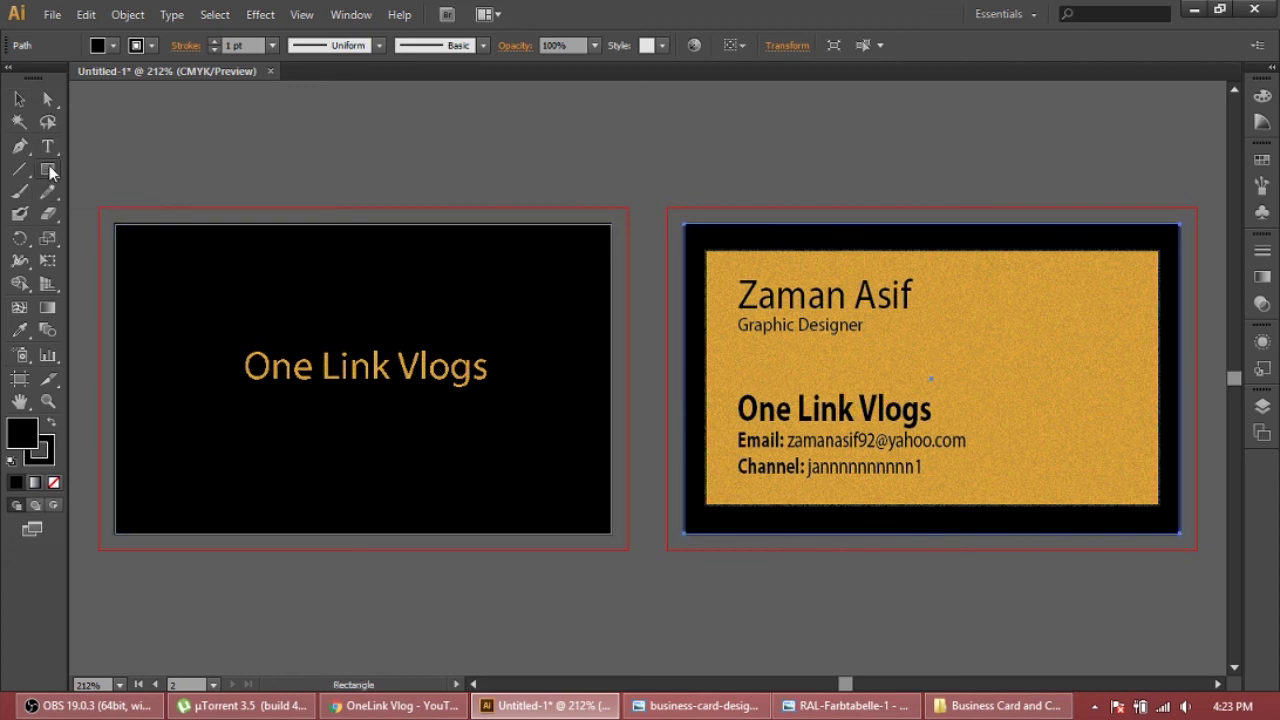
pyautogui.moveTo(98, 208); pyautogui.dragTo(628, 550)
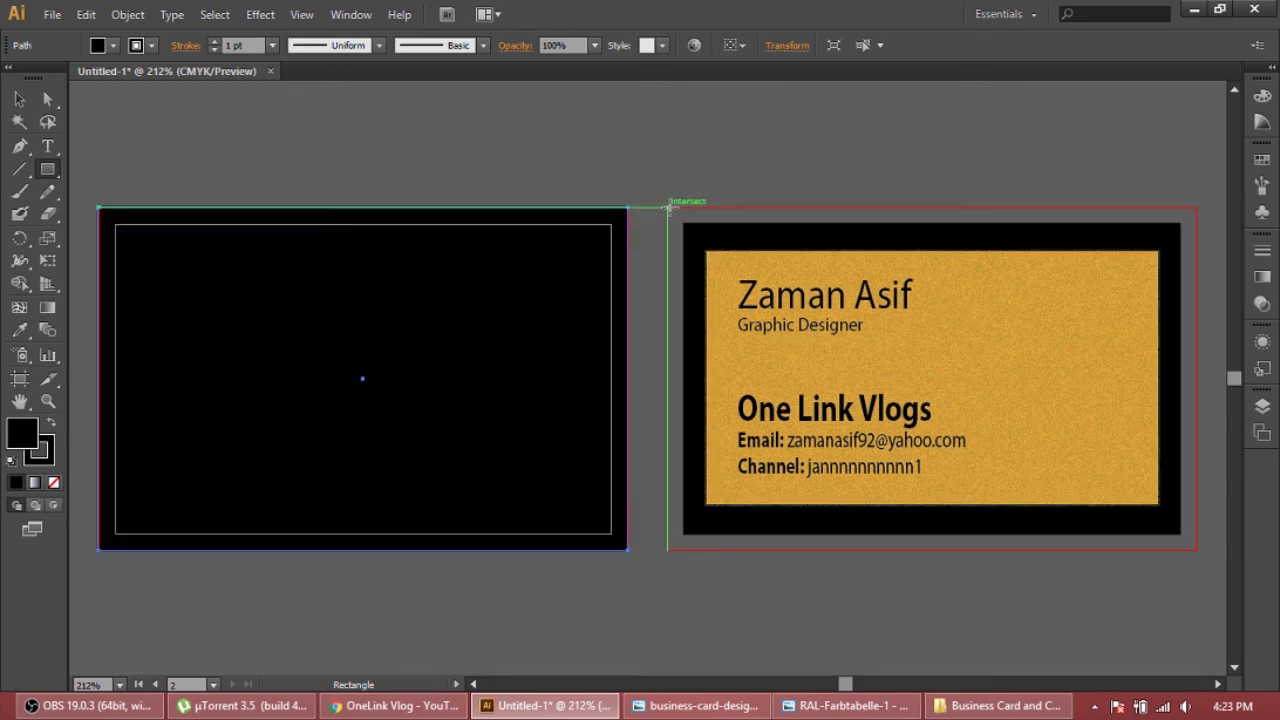
pyautogui.moveTo(668, 207); pyautogui.dragTo(1194, 550)
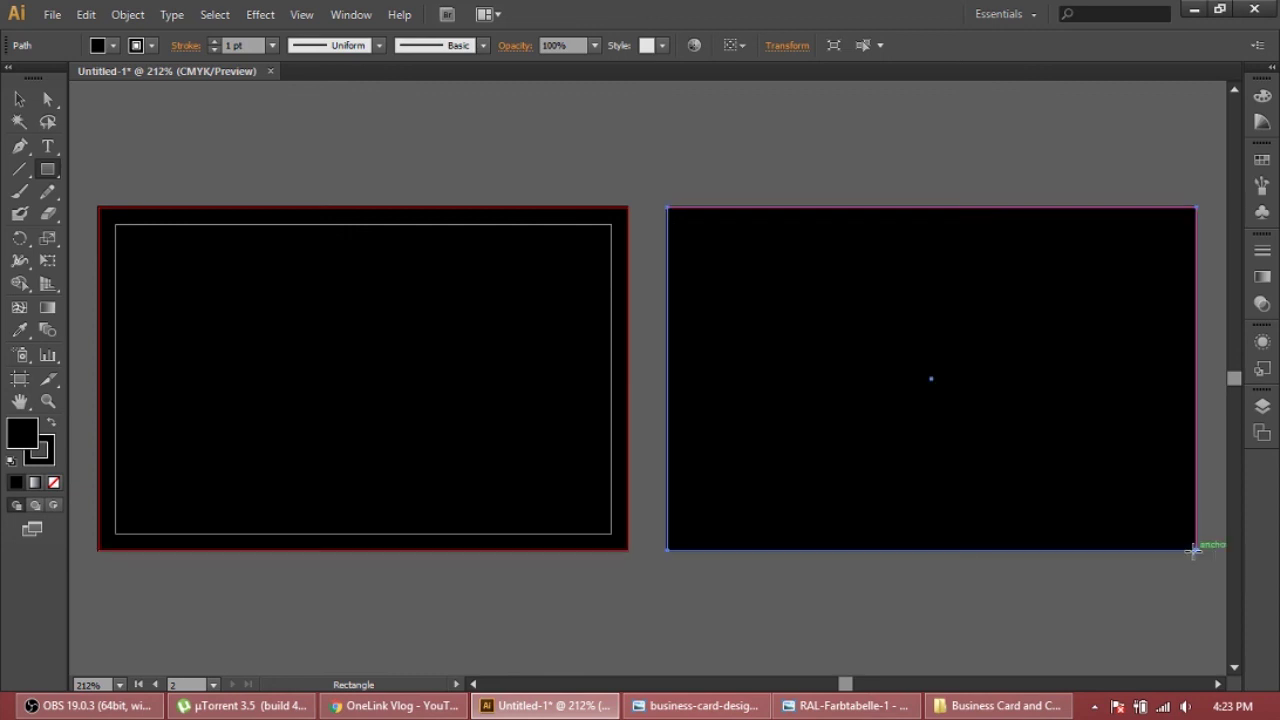
# Send the left card's rectangle to the back and fill it White
pyautogui.click(18, 102)
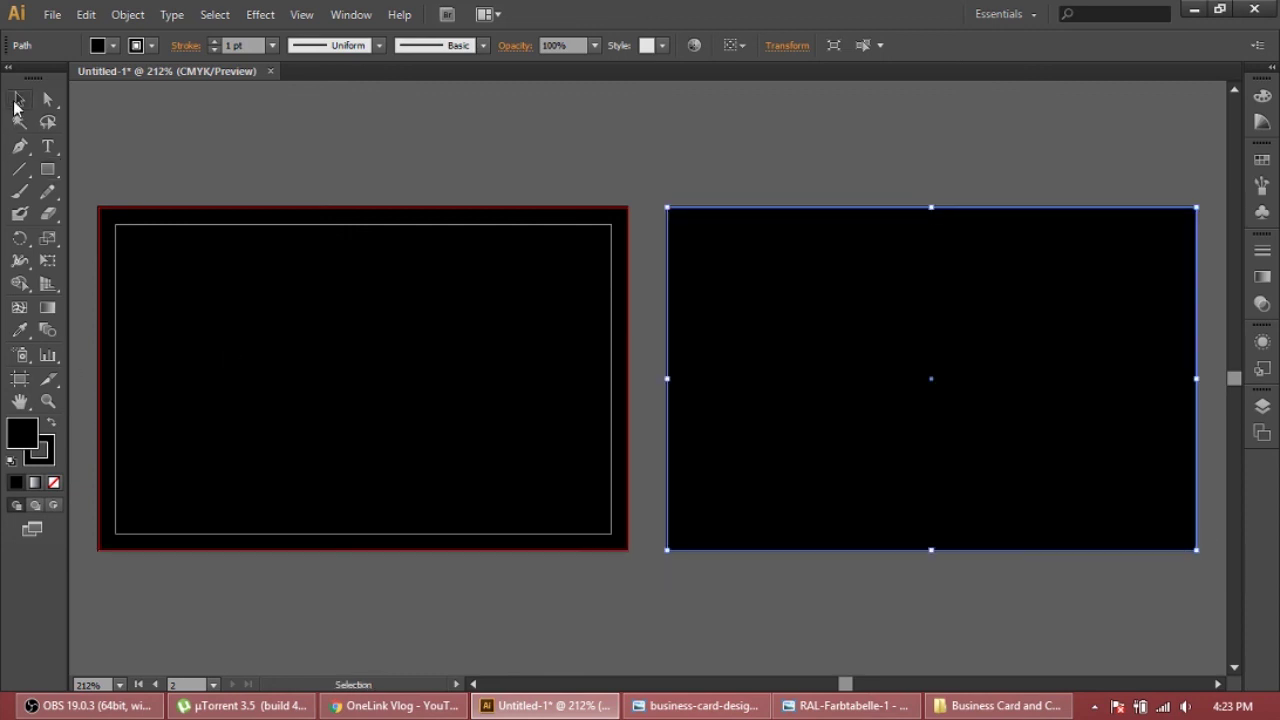
pyautogui.click(128, 257)
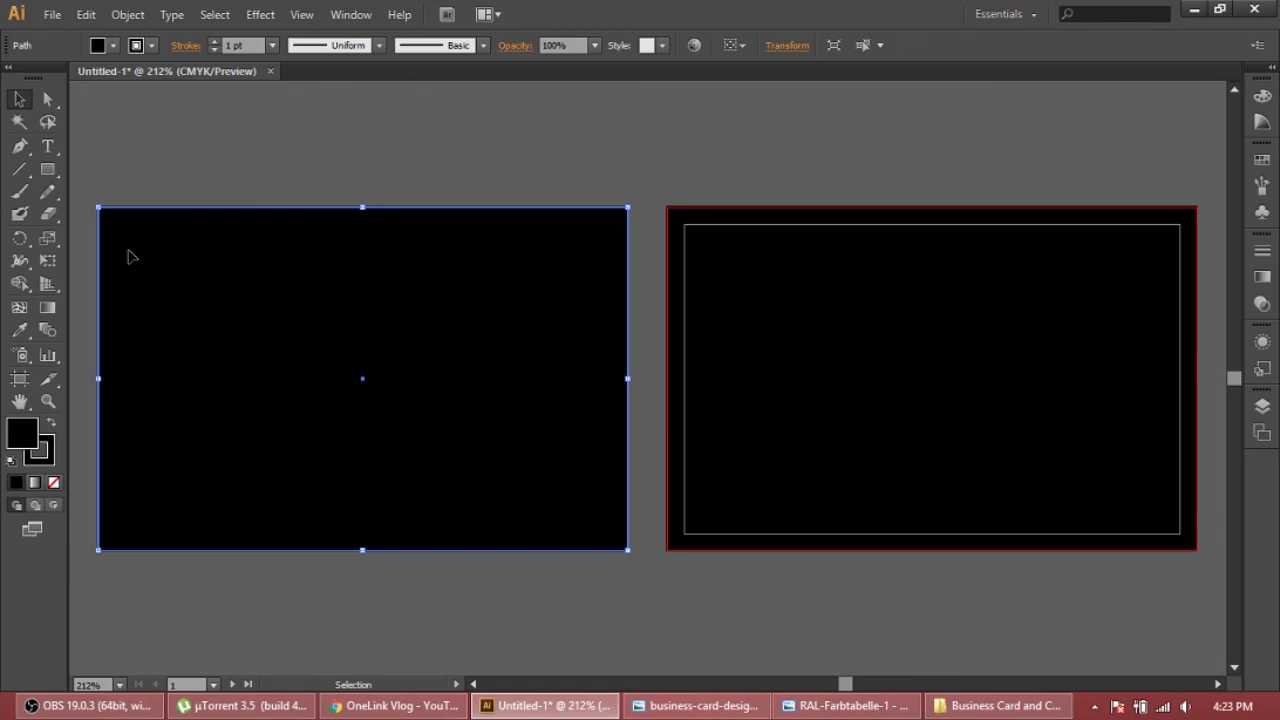
pyautogui.click(140, 14)
pyautogui.moveTo(148, 42)
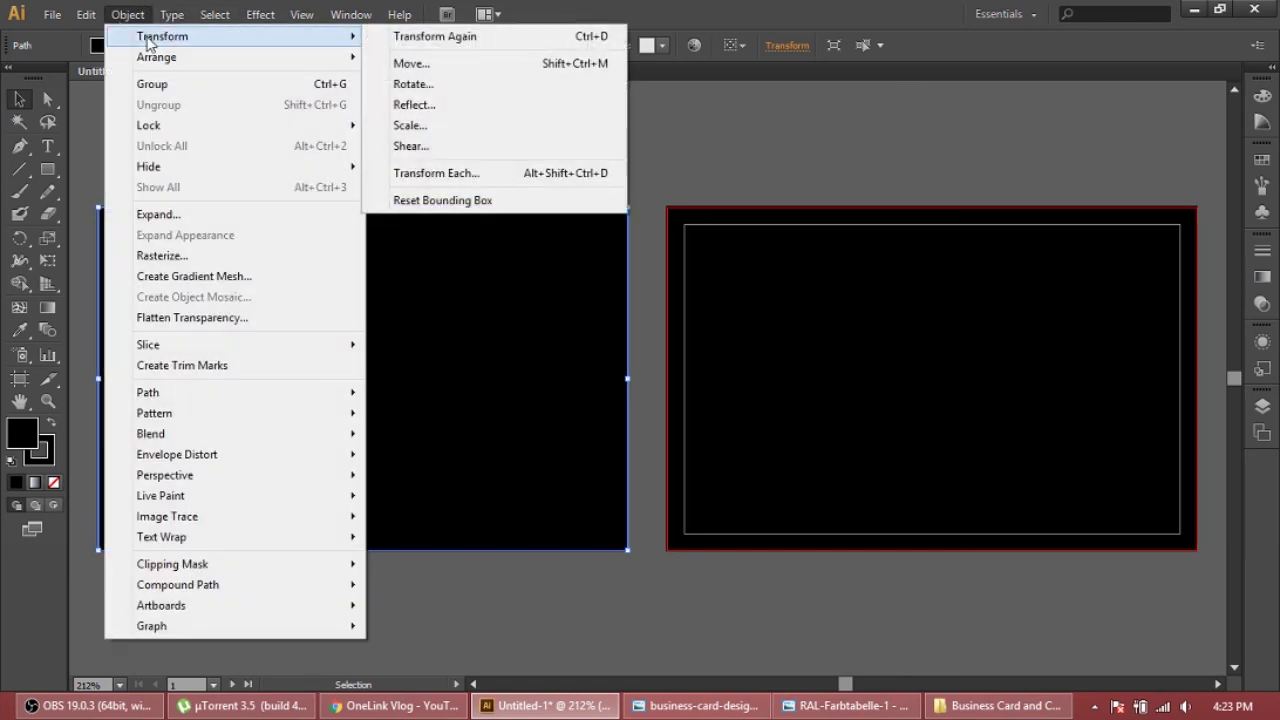
pyautogui.moveTo(311, 55)
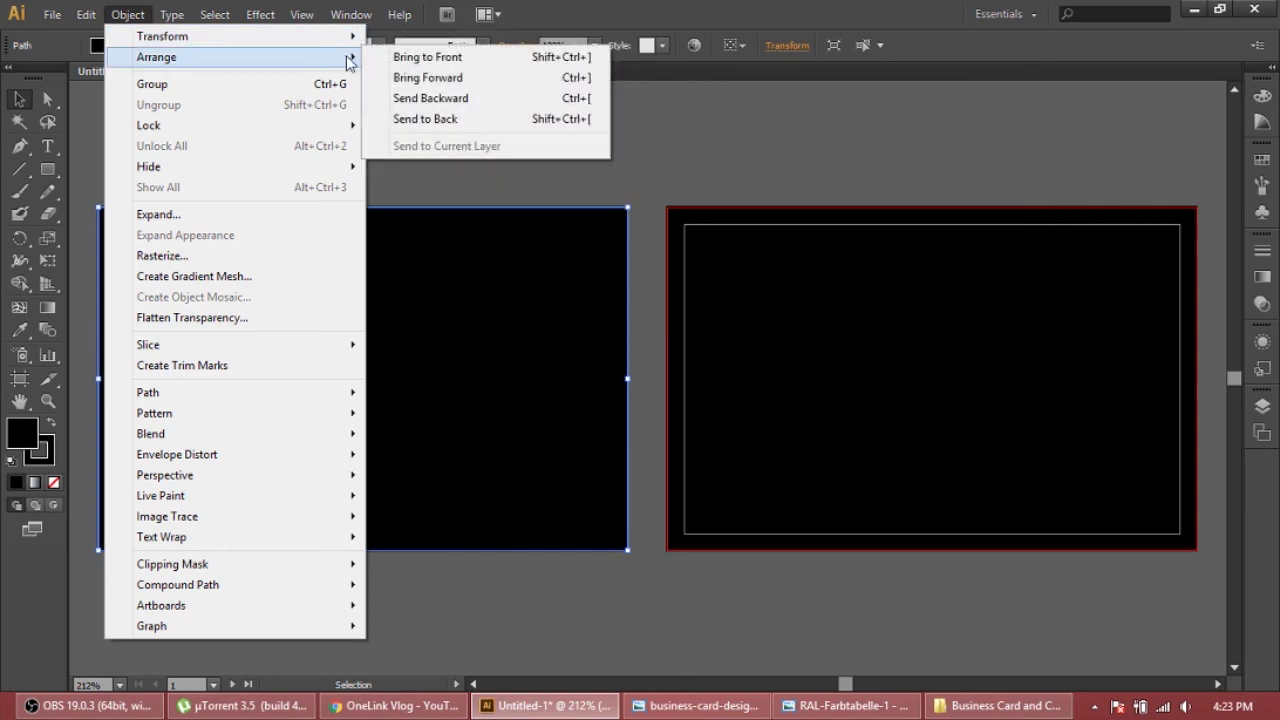
pyautogui.click(447, 119)
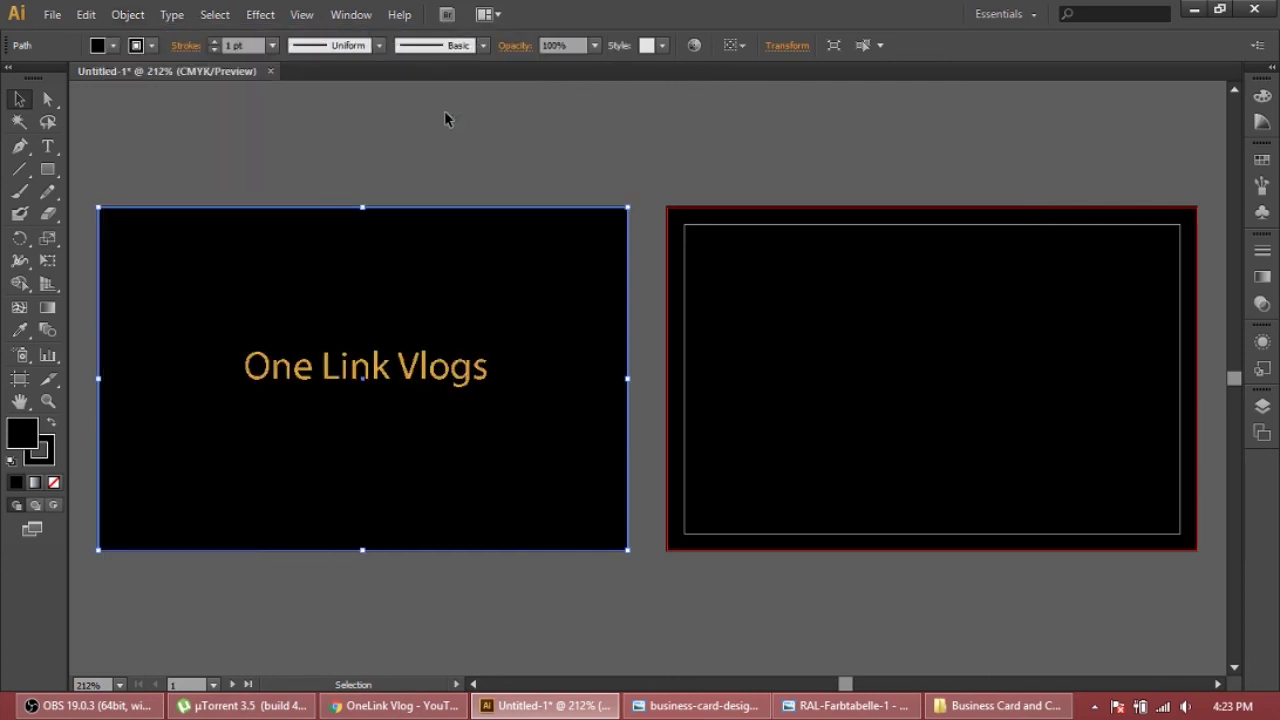
pyautogui.doubleClick(24, 440)
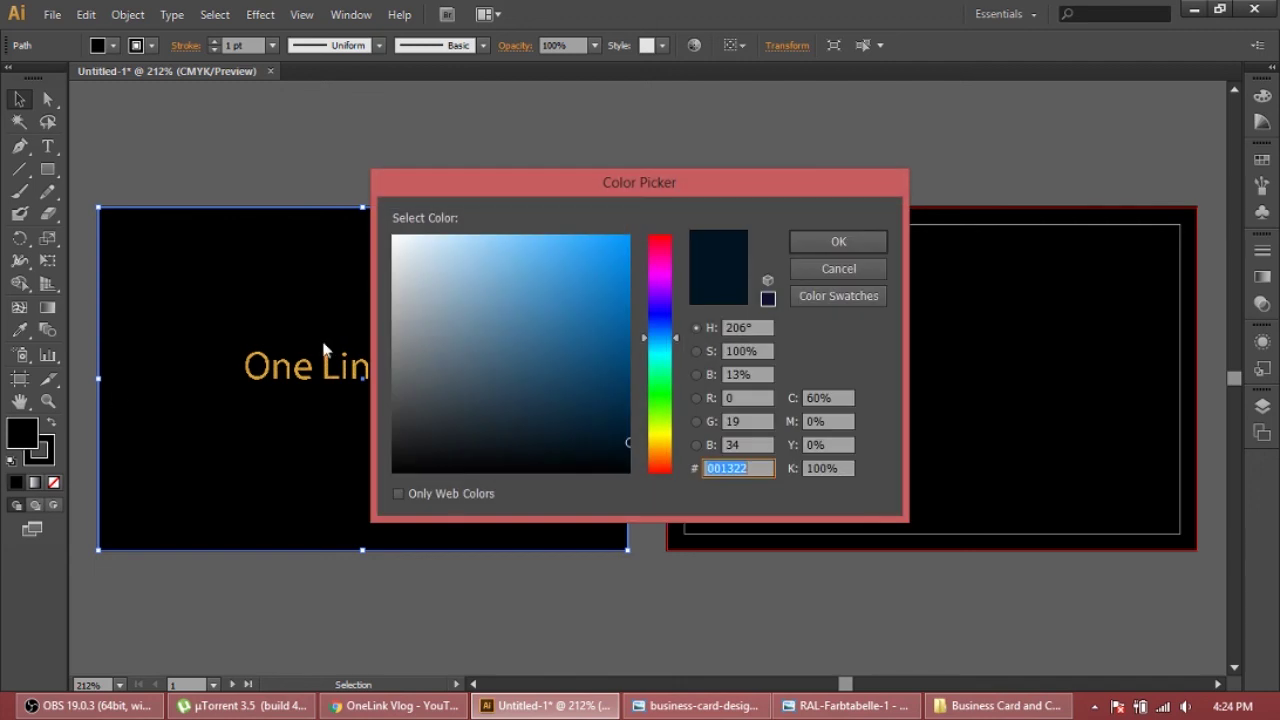
pyautogui.click(850, 298)
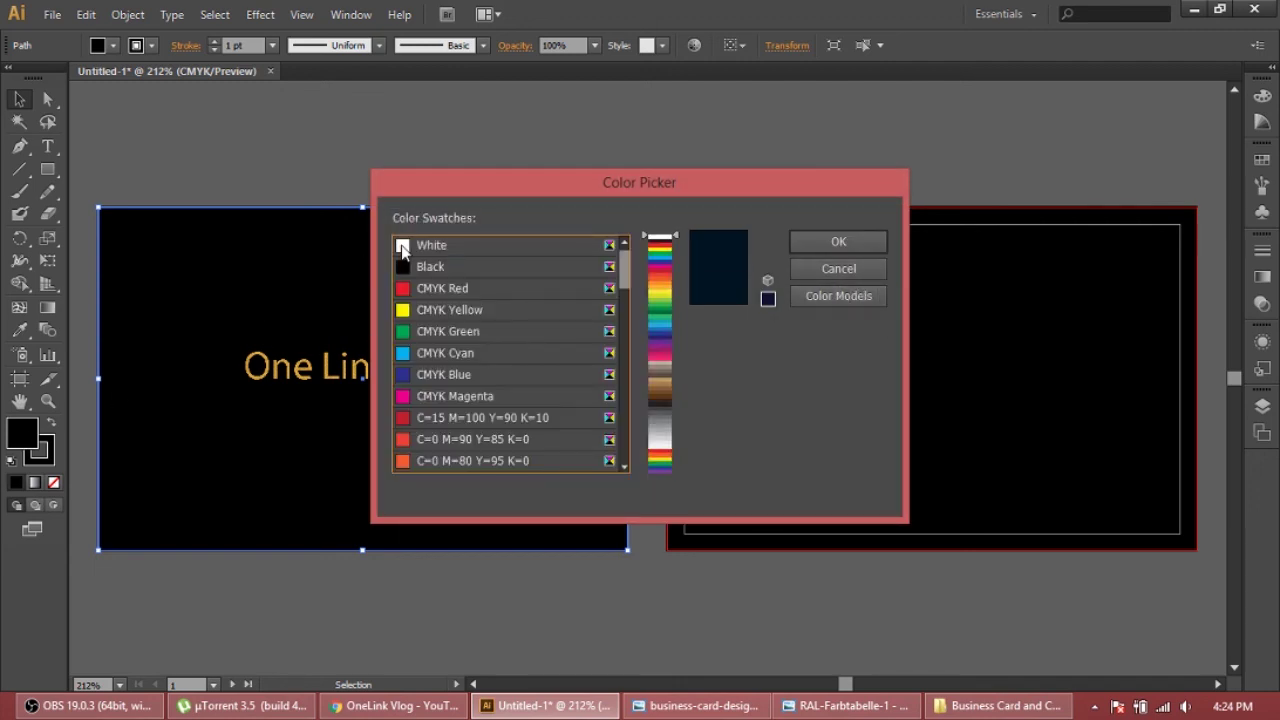
pyautogui.click(400, 247)
pyautogui.click(838, 241)
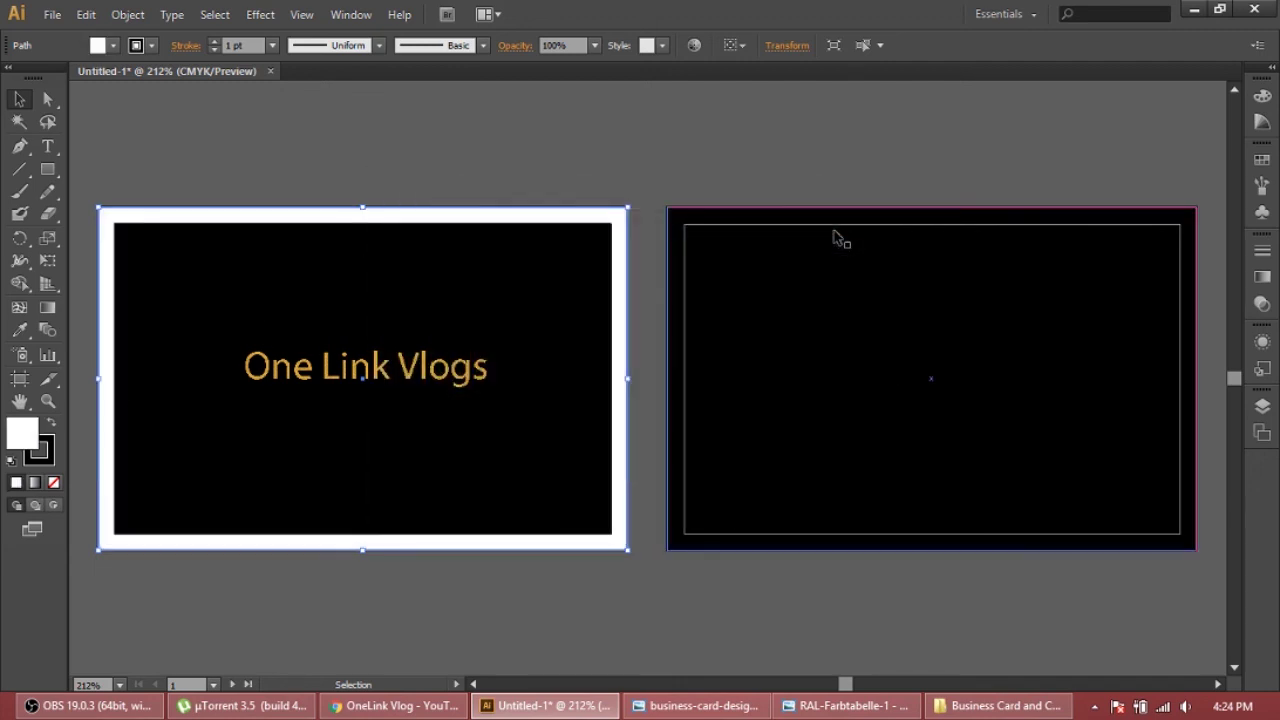
# Send the right card's rectangle behind the gold card and fill it White
pyautogui.click(697, 249)
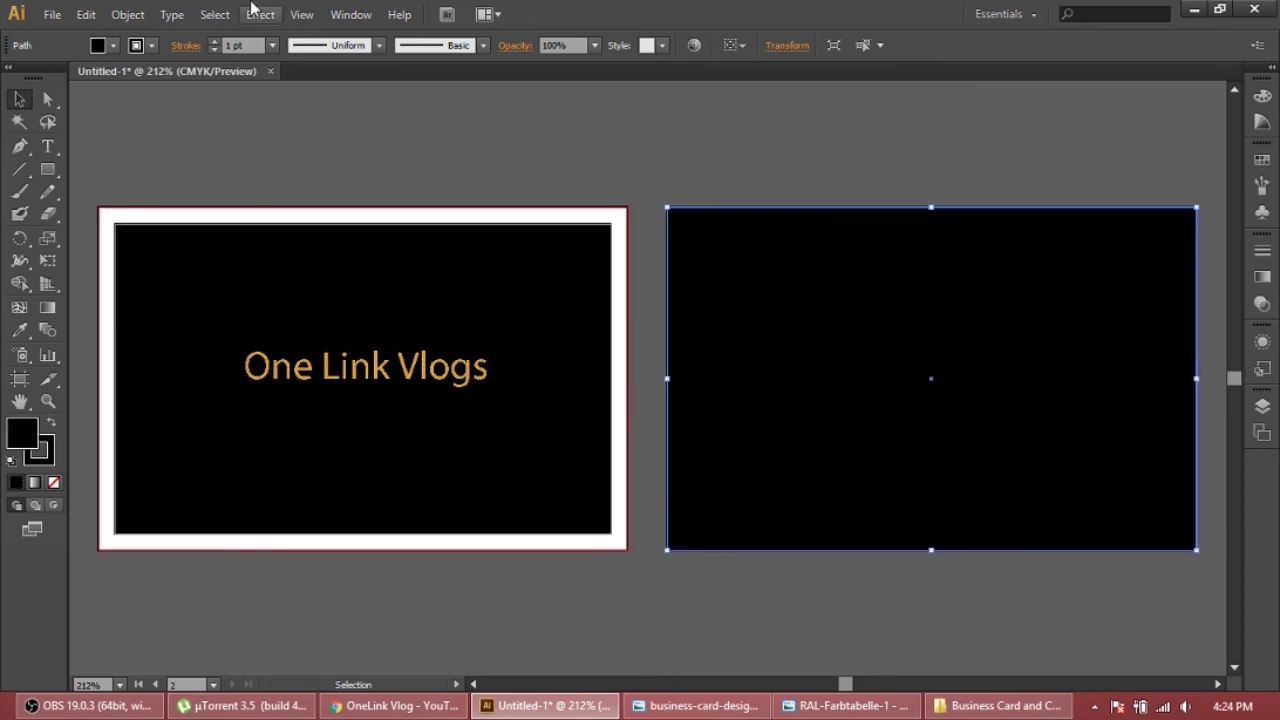
pyautogui.click(127, 14)
pyautogui.moveTo(178, 58)
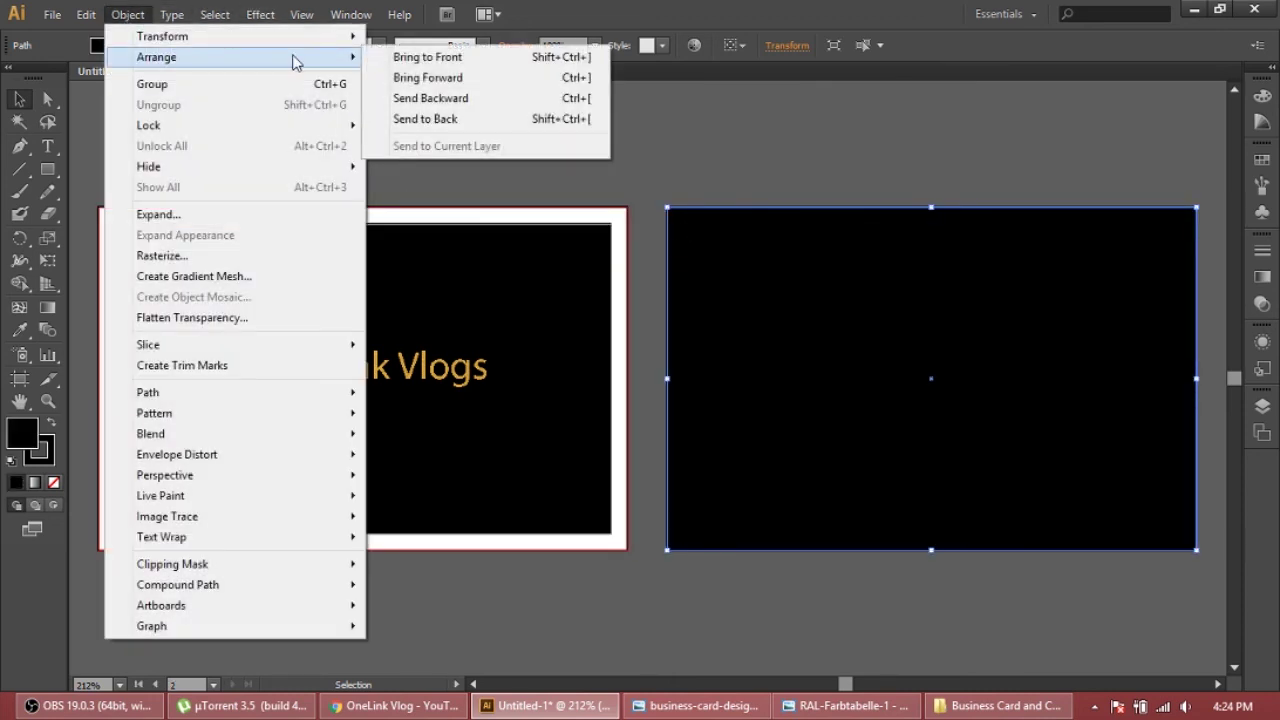
pyautogui.click(441, 117)
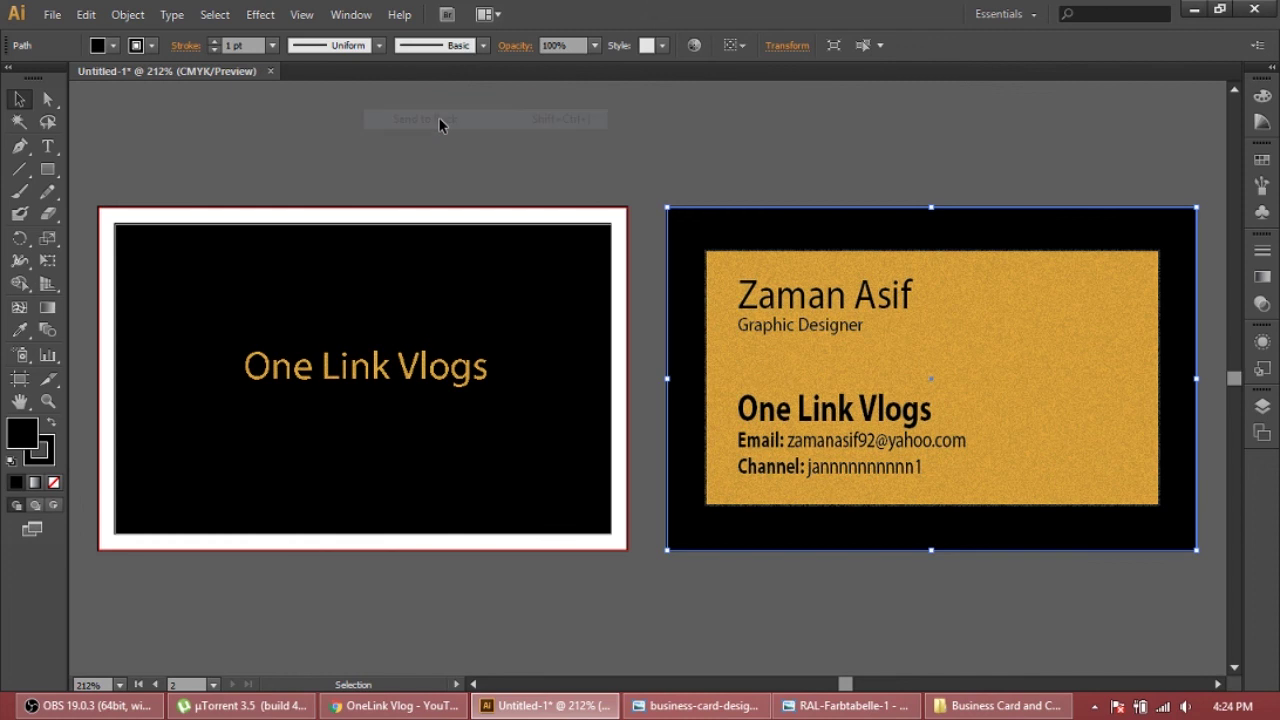
pyautogui.doubleClick(22, 432)
pyautogui.click(816, 297)
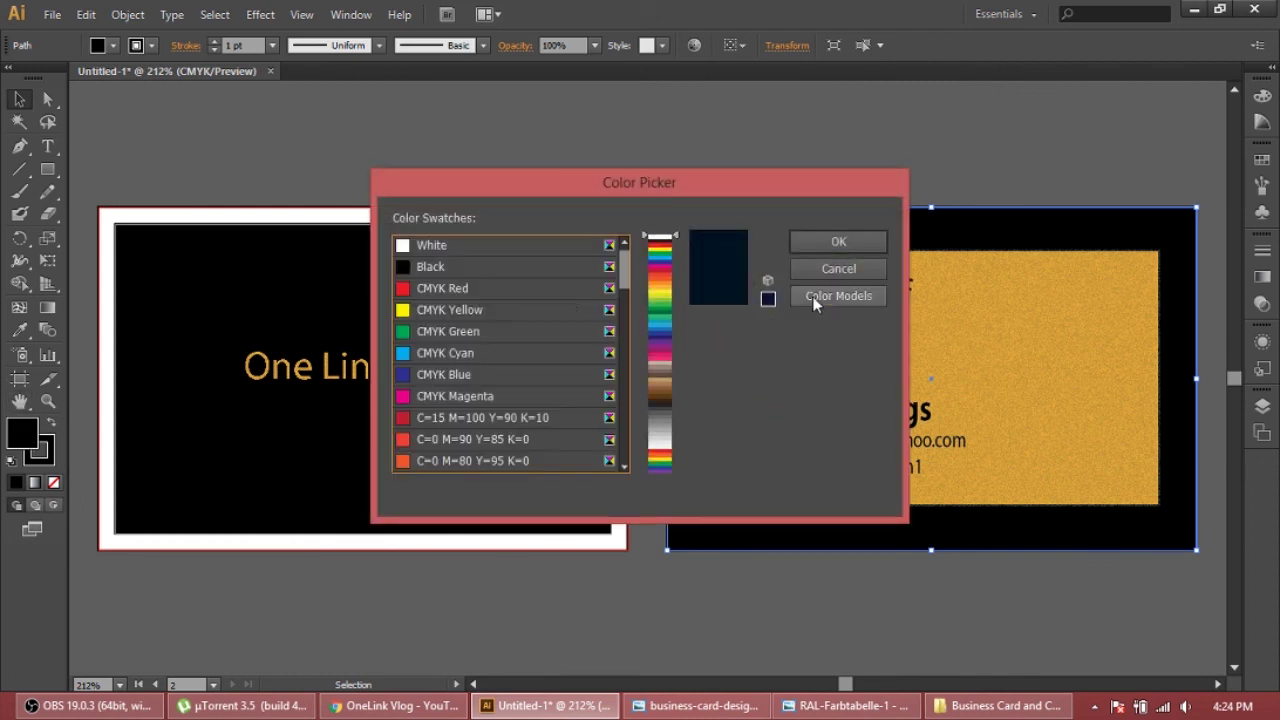
pyautogui.click(443, 245)
pyautogui.click(839, 243)
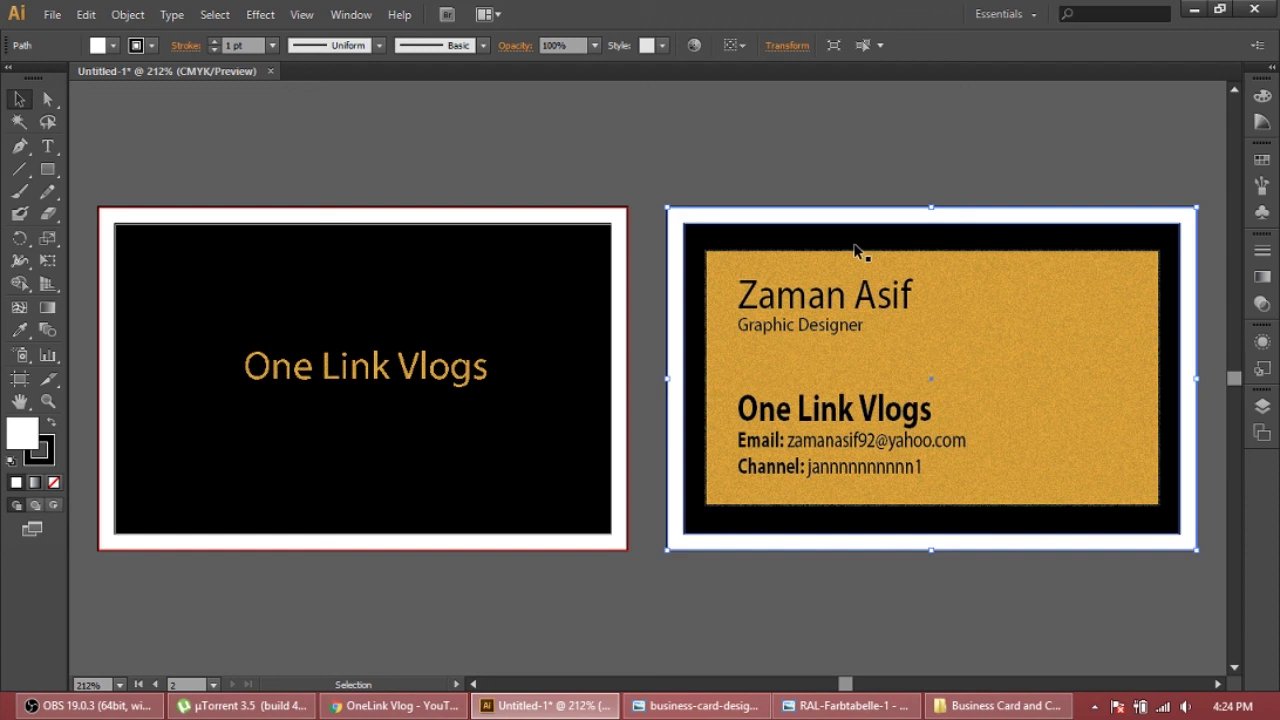
# Open the Export dialog, look at the file type list, then cancel
pyautogui.click(52, 14)
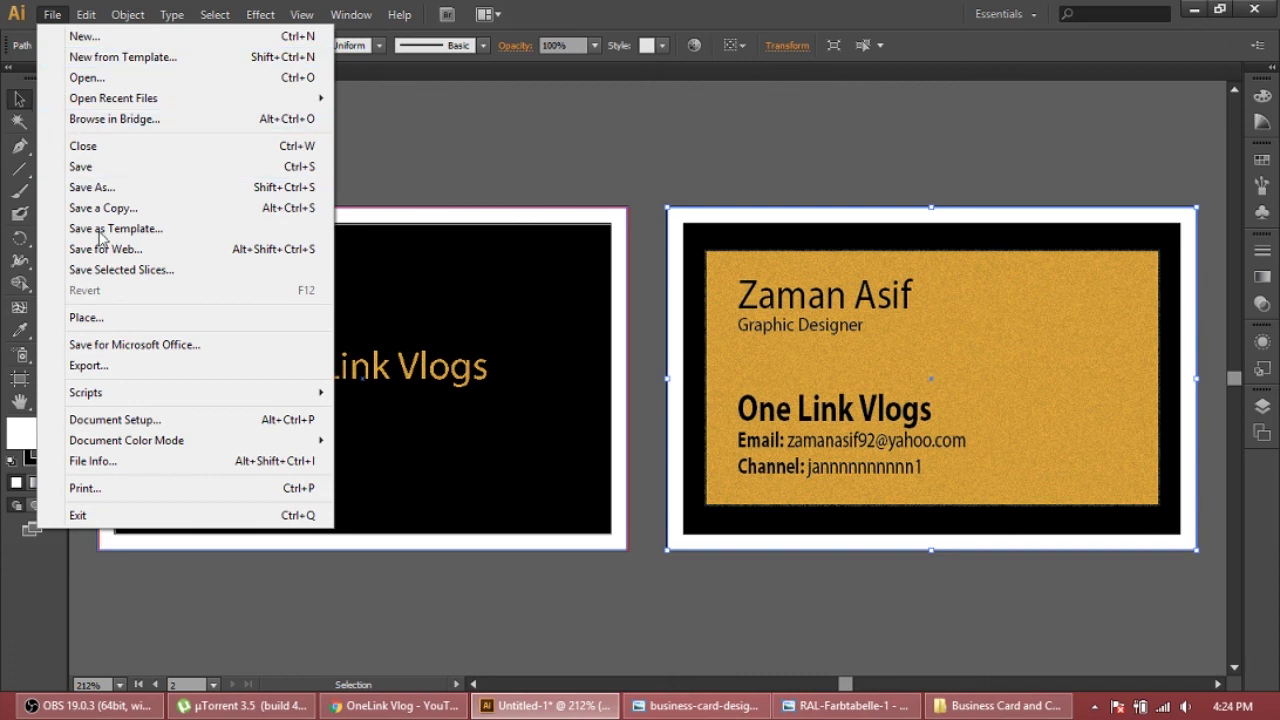
pyautogui.click(102, 366)
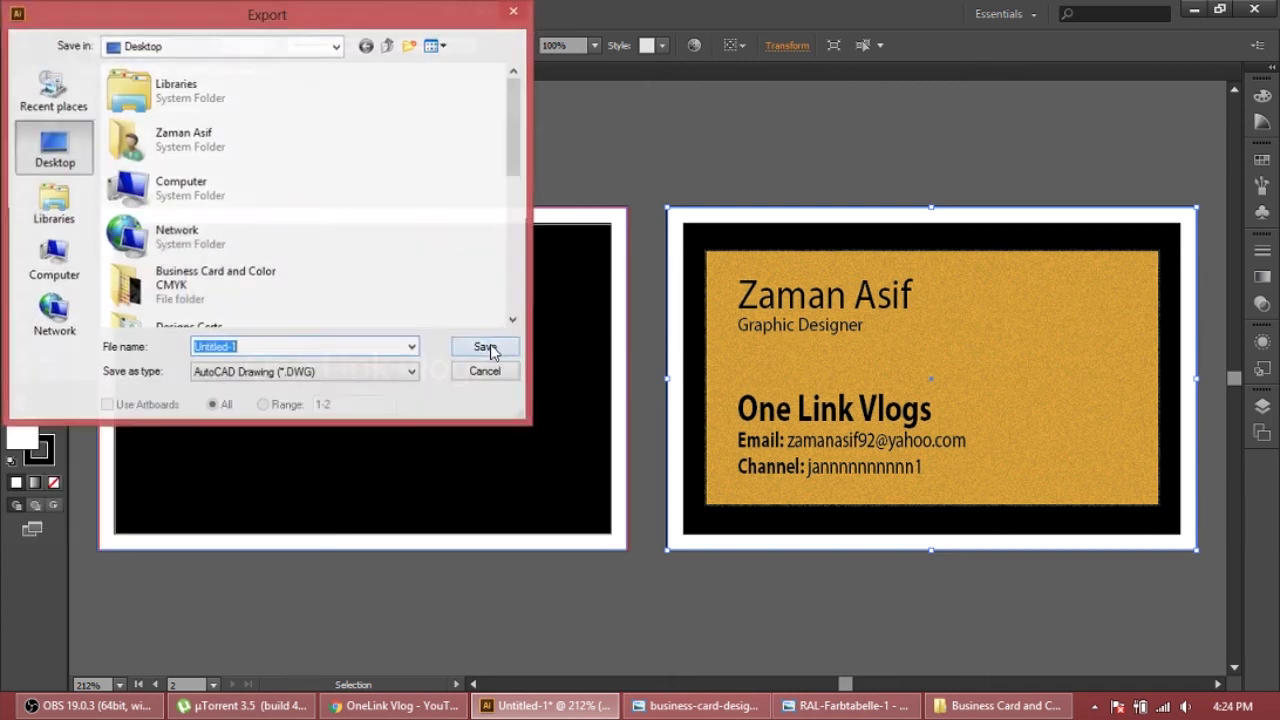
pyautogui.click(297, 372)
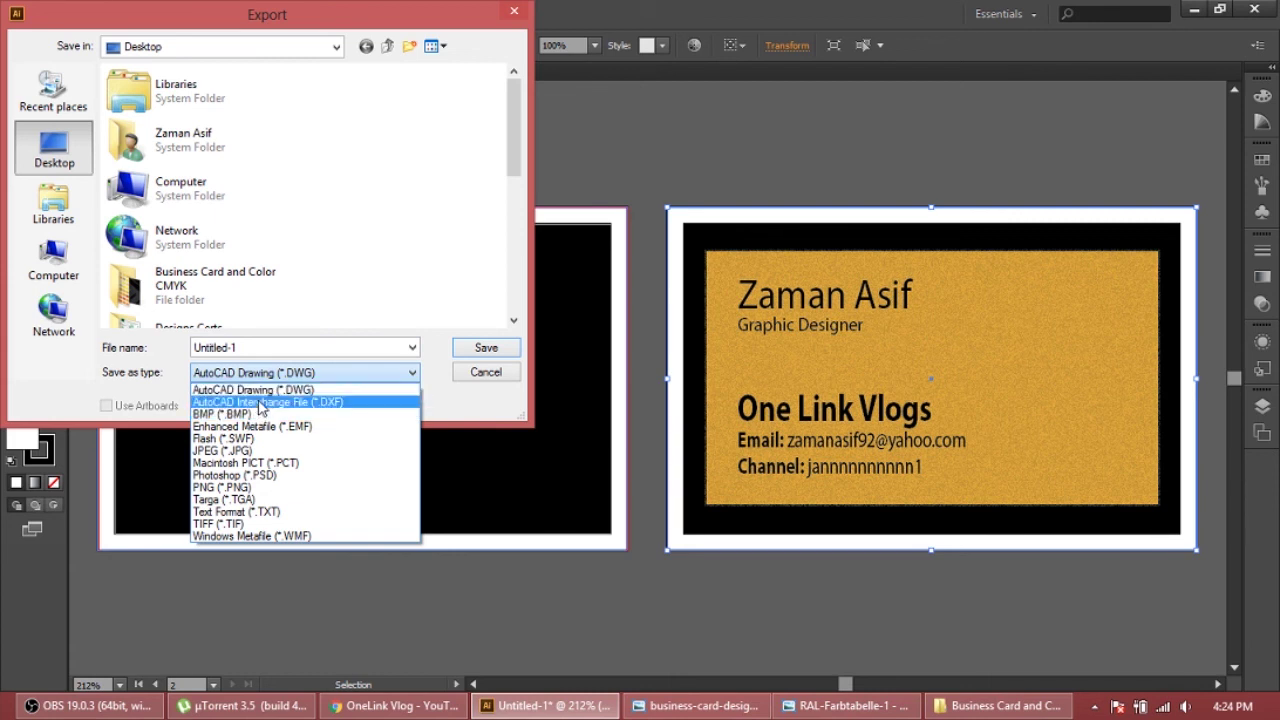
pyautogui.click(393, 348)
pyautogui.click(486, 374)
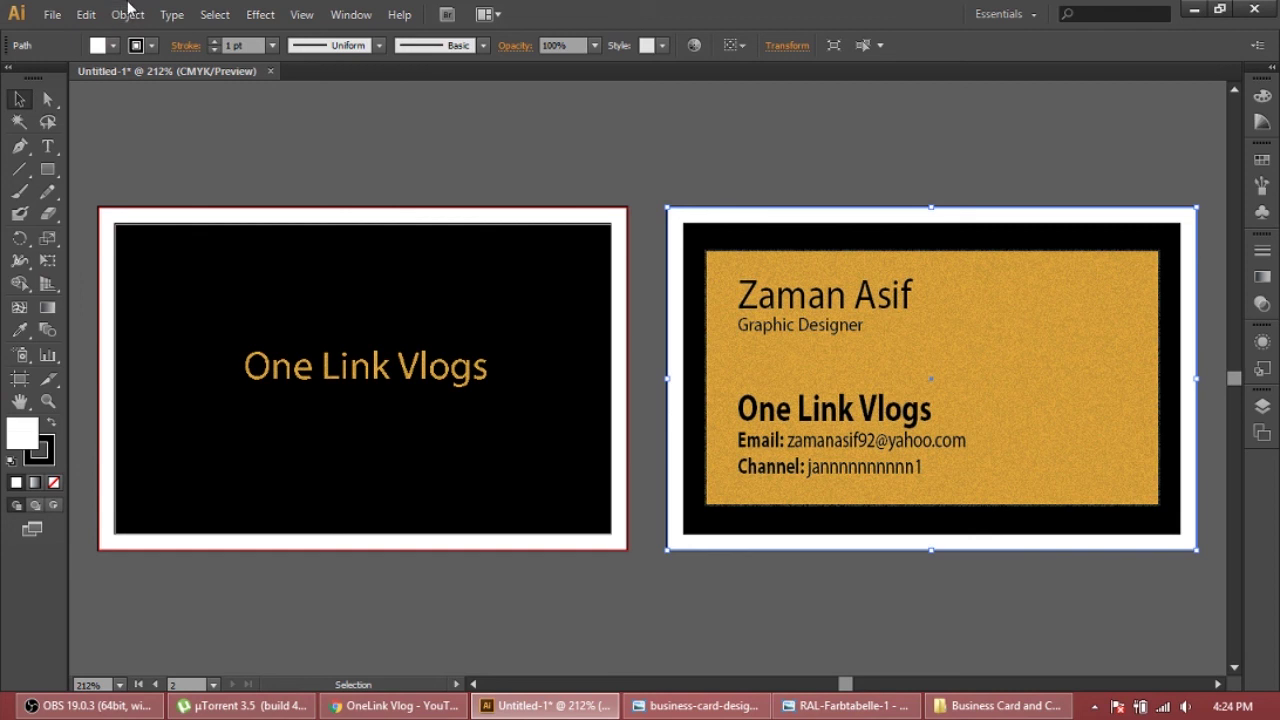
# Export the cards to the Desktop as Untitled-1.jpg, a JPEG at maximum quality 10
pyautogui.click(52, 14)
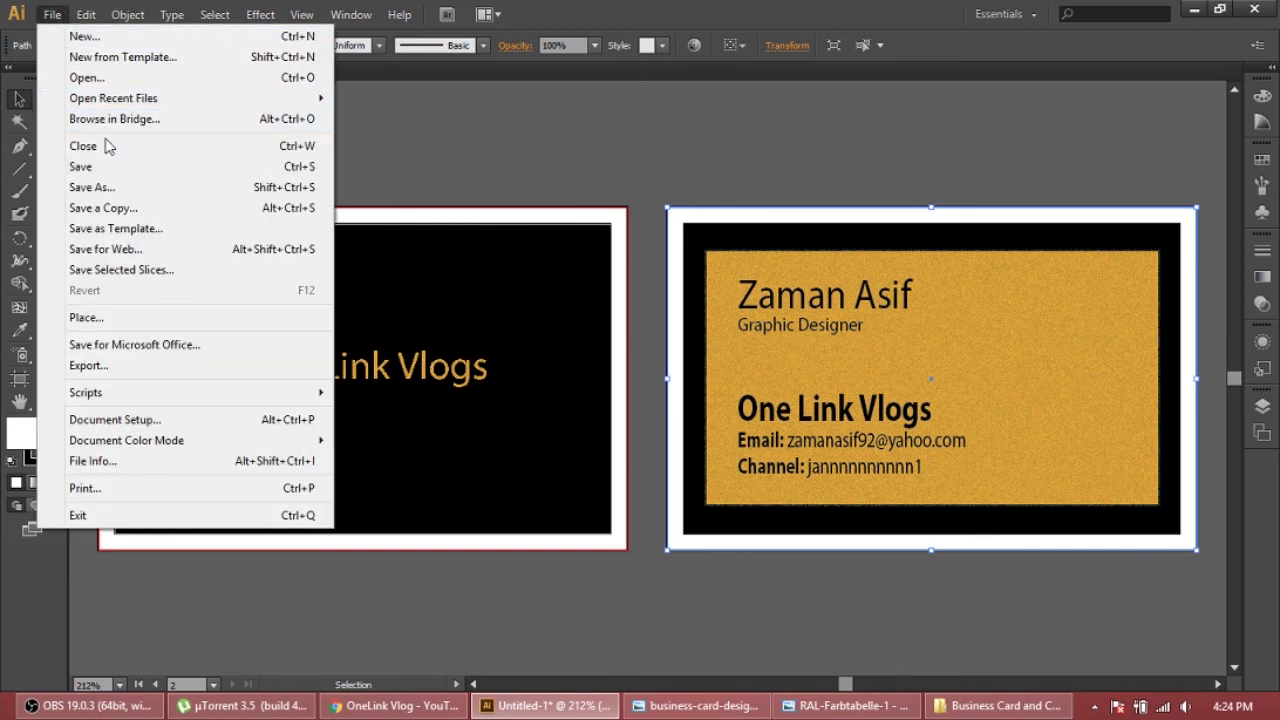
pyautogui.click(96, 365)
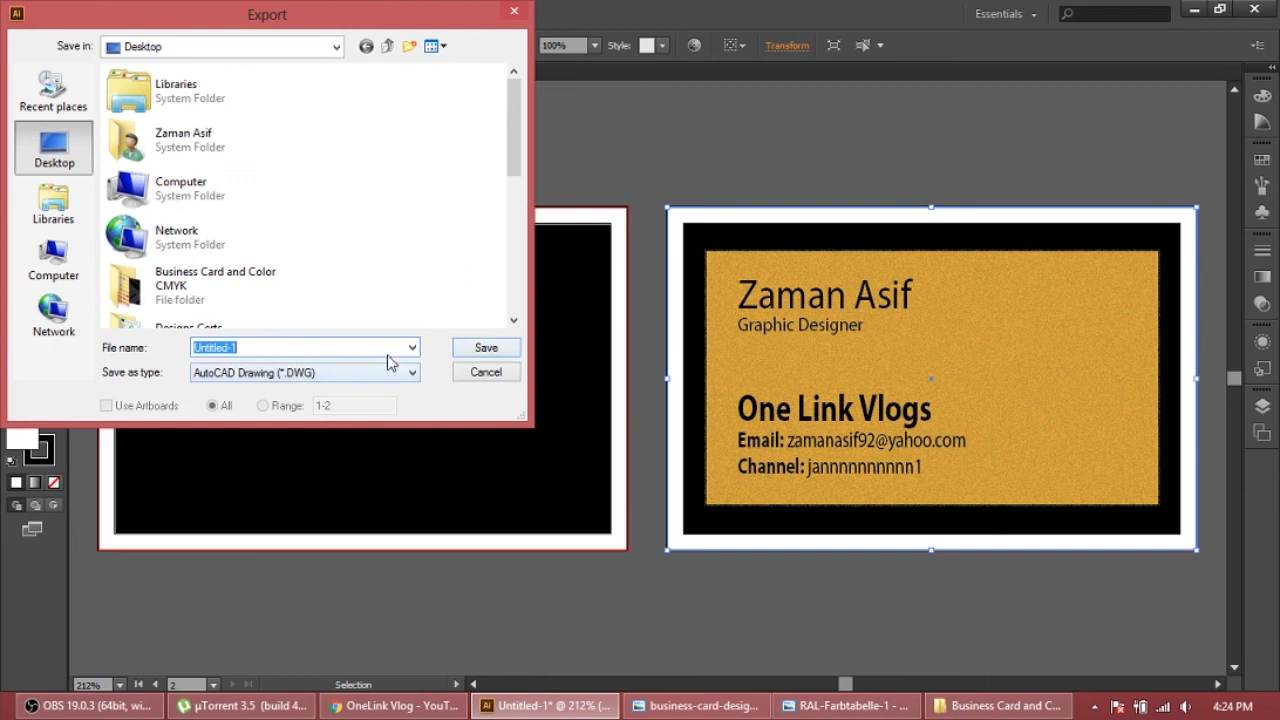
pyautogui.click(413, 375)
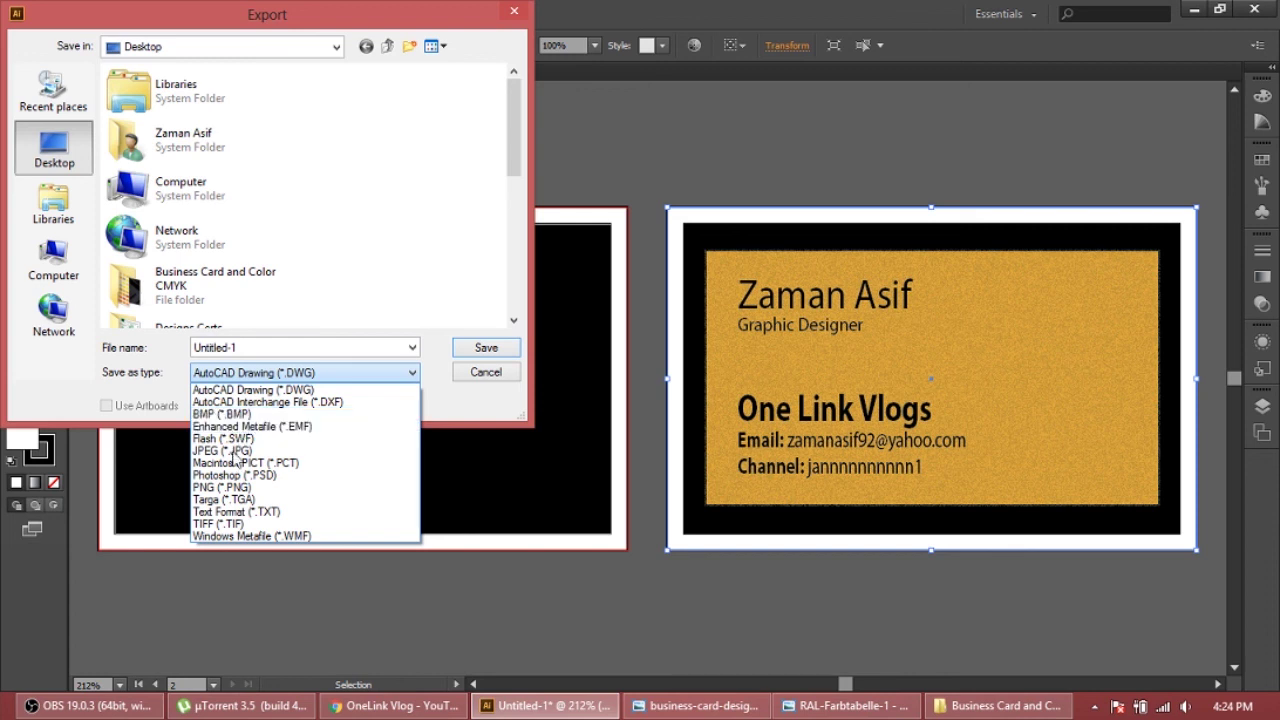
pyautogui.click(238, 451)
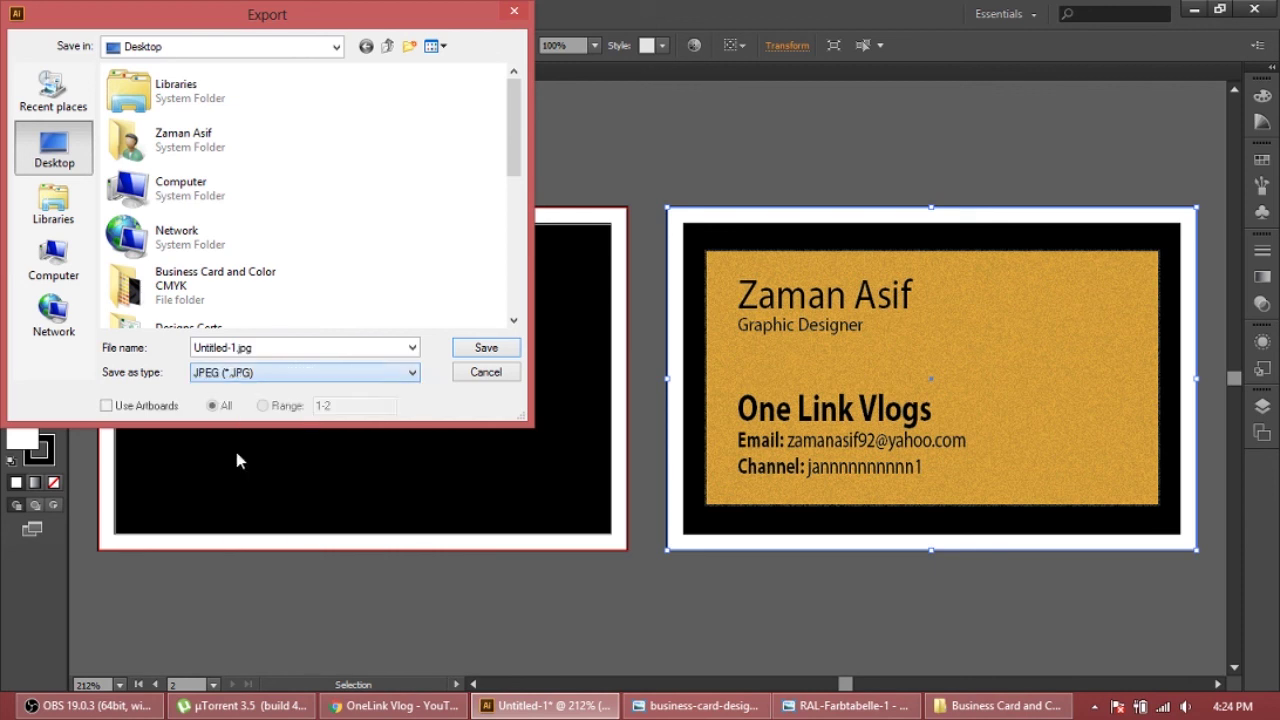
pyautogui.click(480, 350)
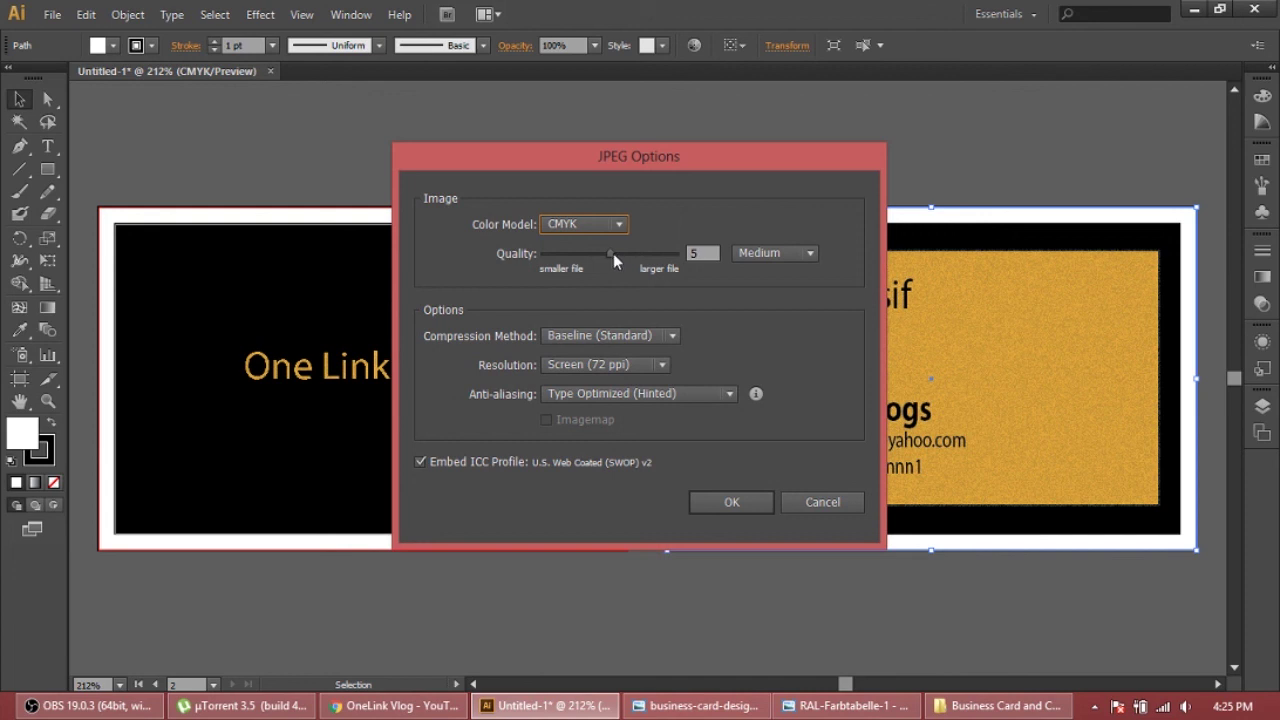
pyautogui.moveTo(613, 253); pyautogui.dragTo(672, 256)
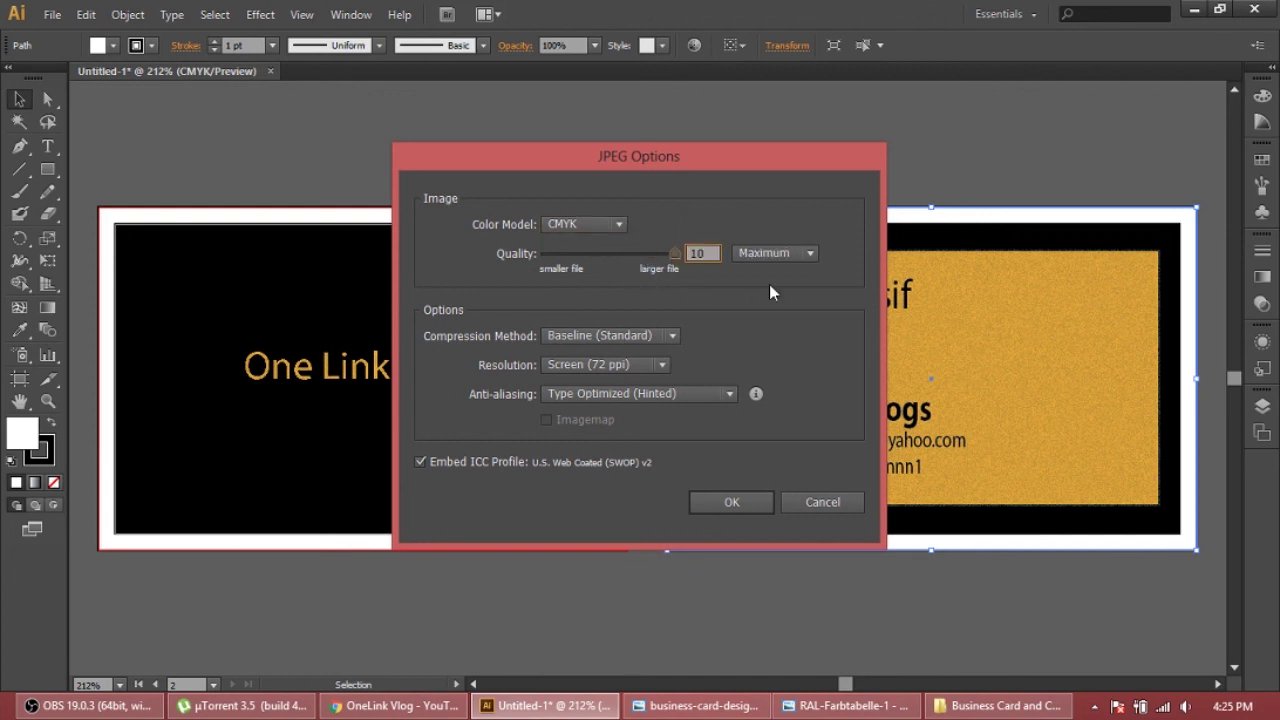
pyautogui.click(714, 501)
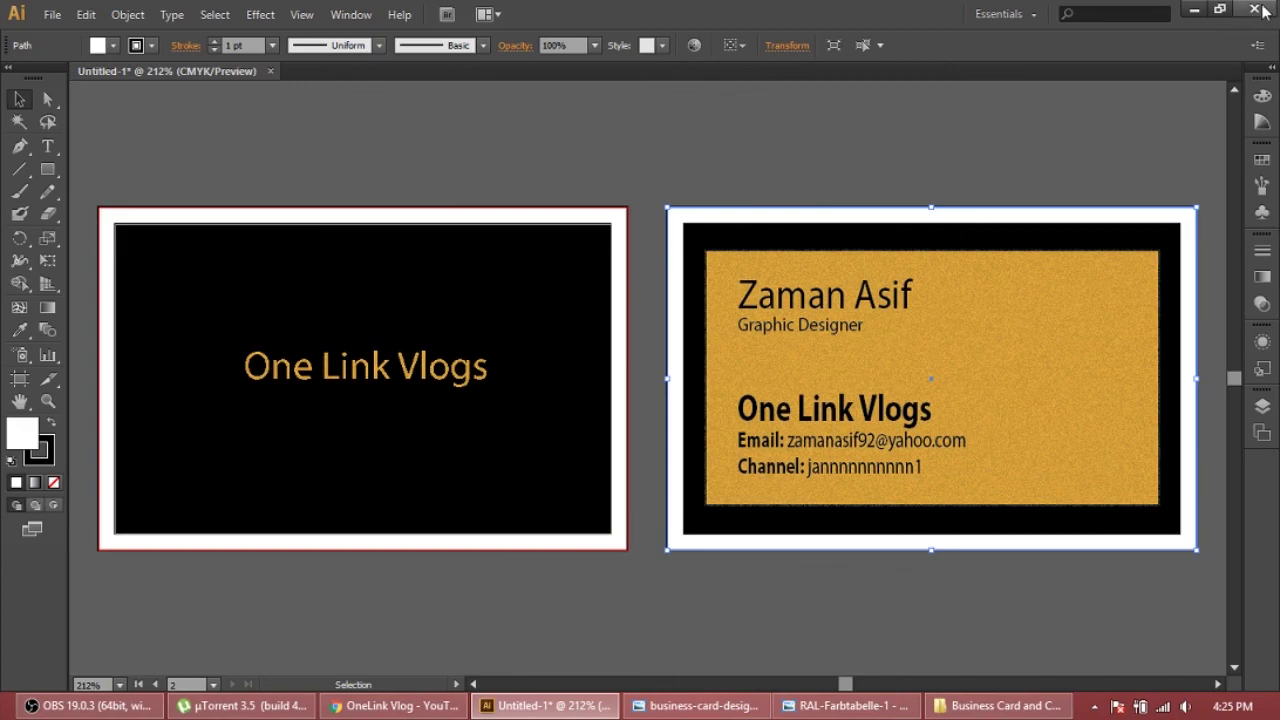